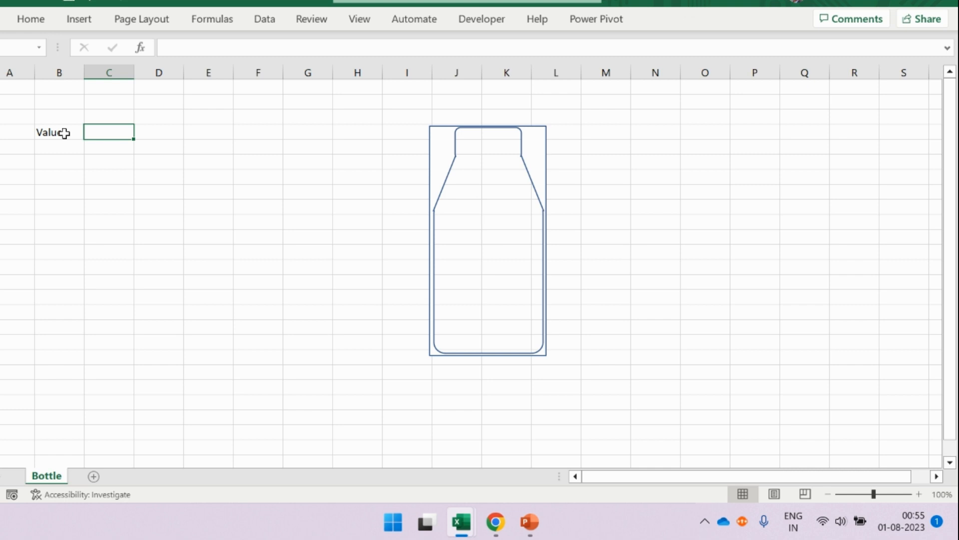
- Enter 50 in C4 and 100 in D4, beside the Value label
type("50")
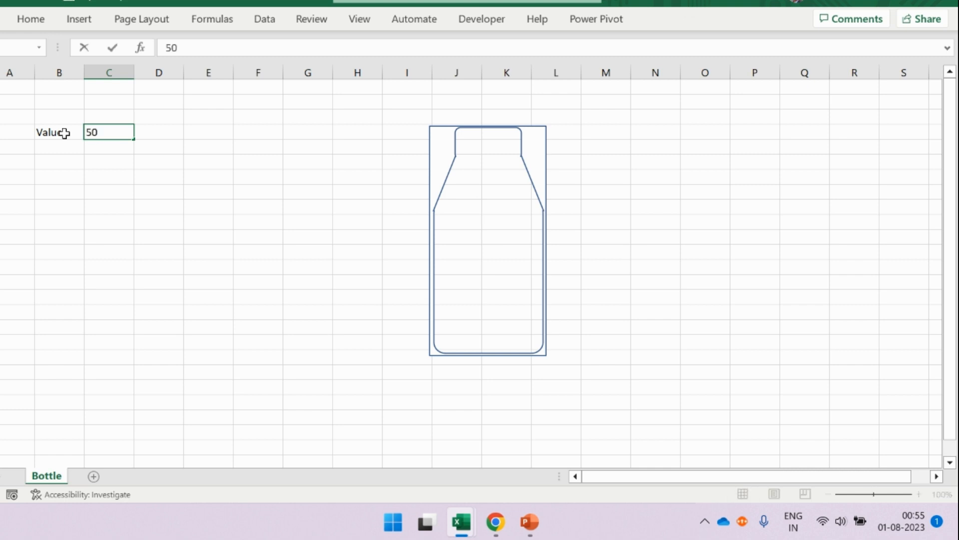
key("Tab")
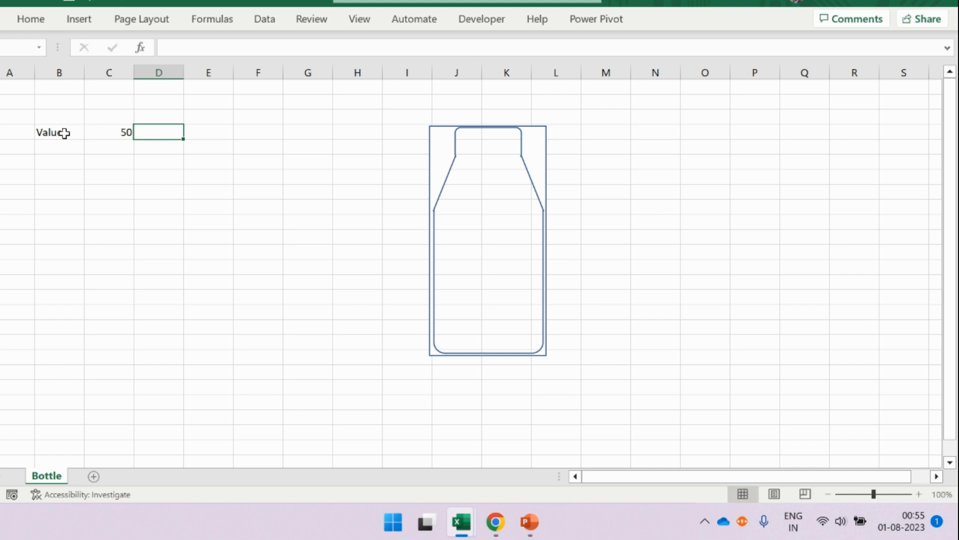
type("100")
key("Return")
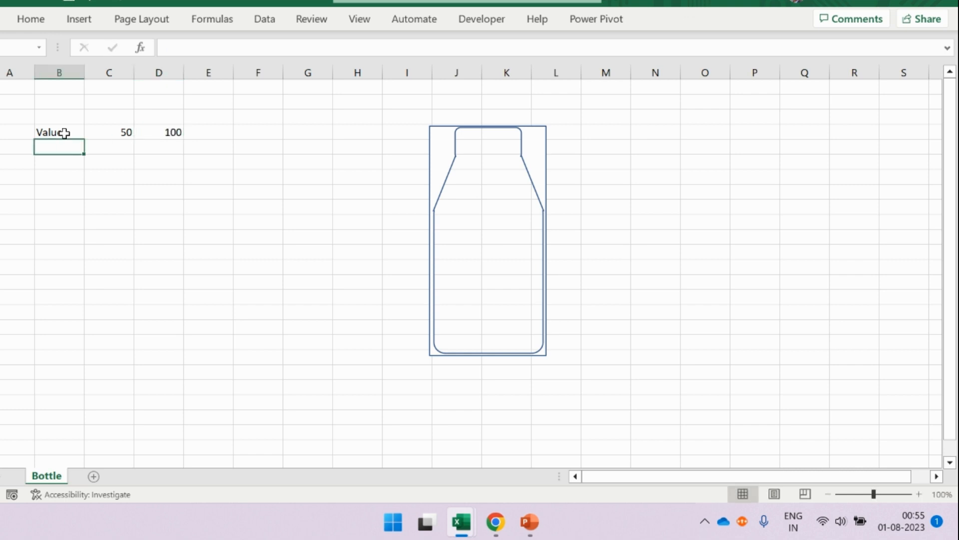
- Insert a clustered column chart from C4:D4 with each value as its own series, and move it below the Value row
left_click_drag(112, 132, 152, 131)
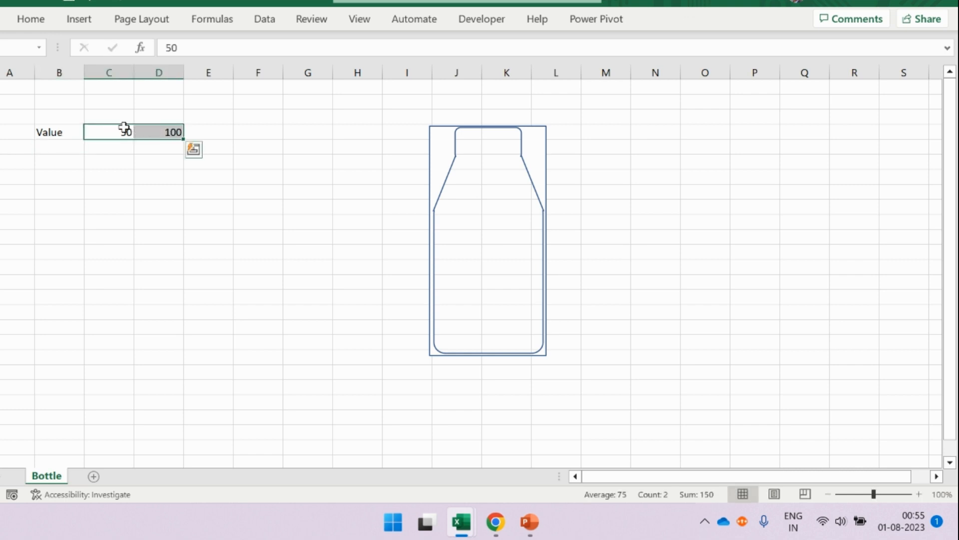
left_click(72, 26)
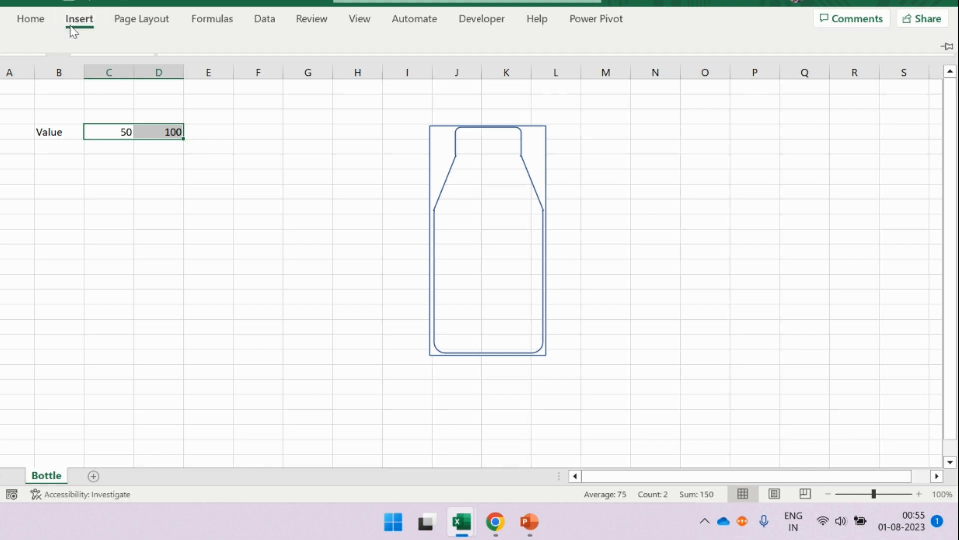
left_click(318, 82)
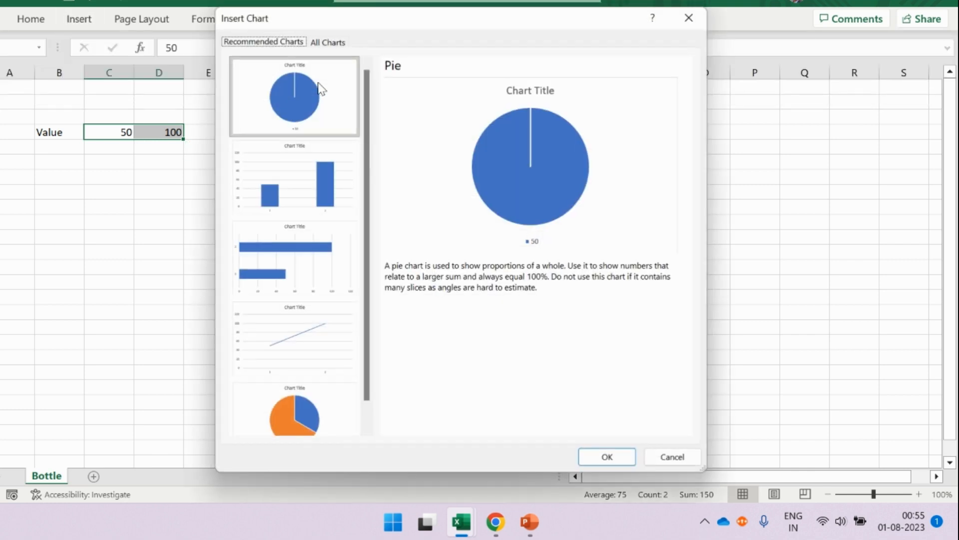
left_click(322, 43)
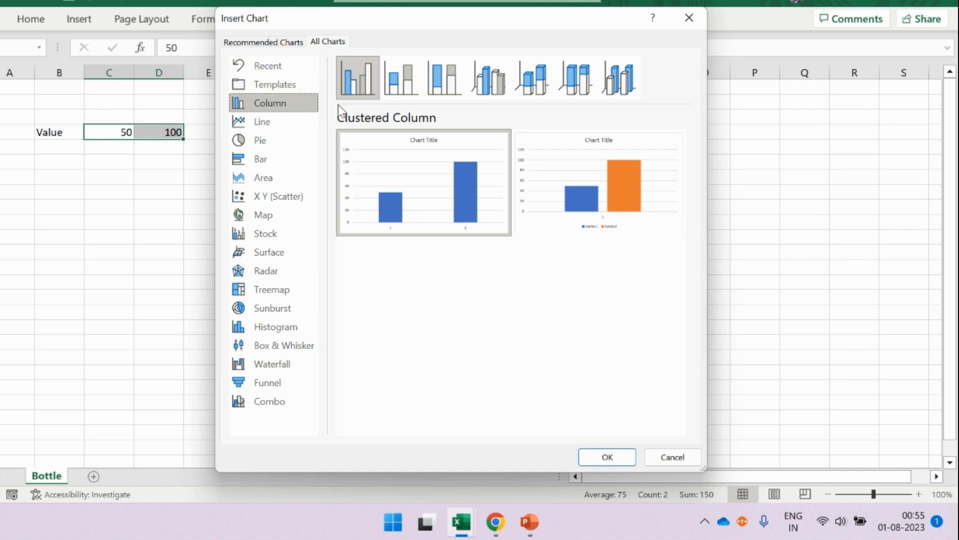
mouse_move(578, 202)
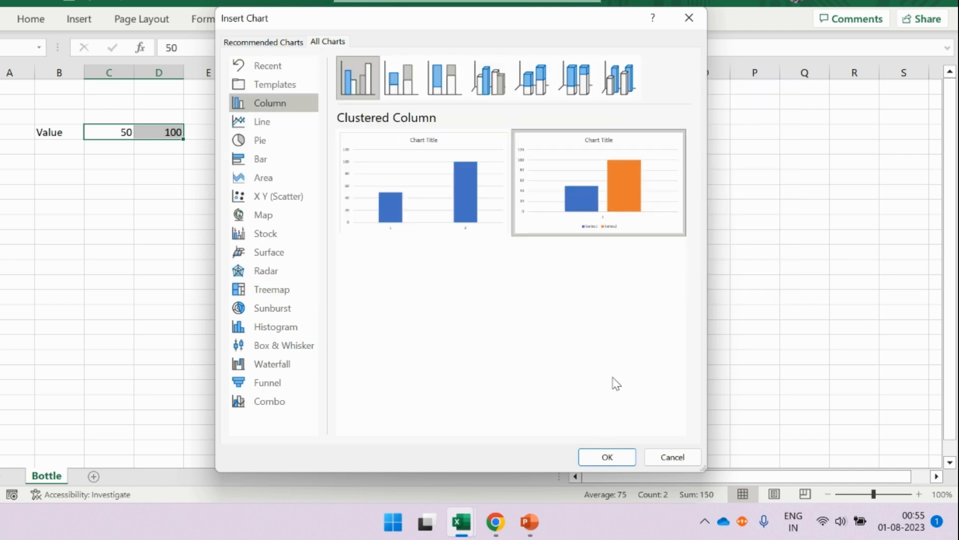
left_click(607, 456)
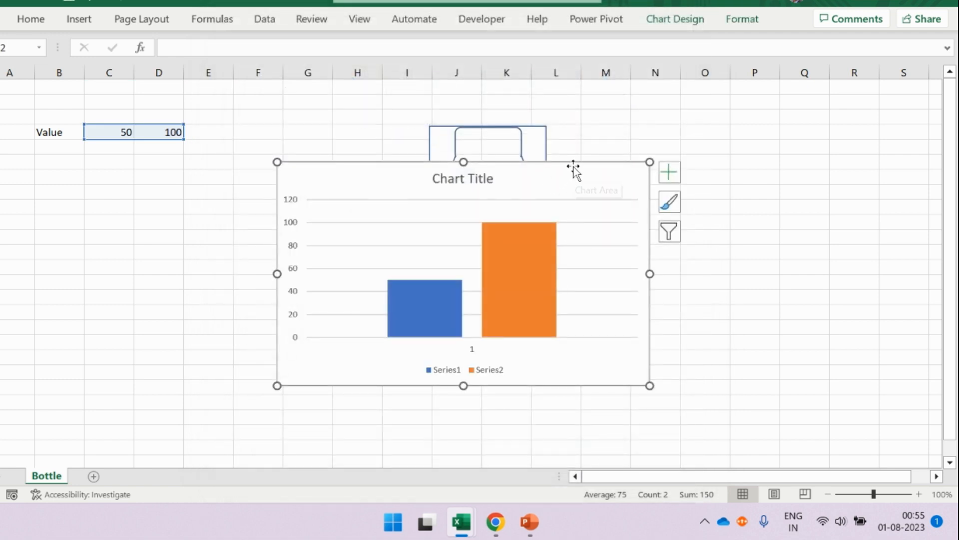
left_click_drag(574, 167, 330, 164)
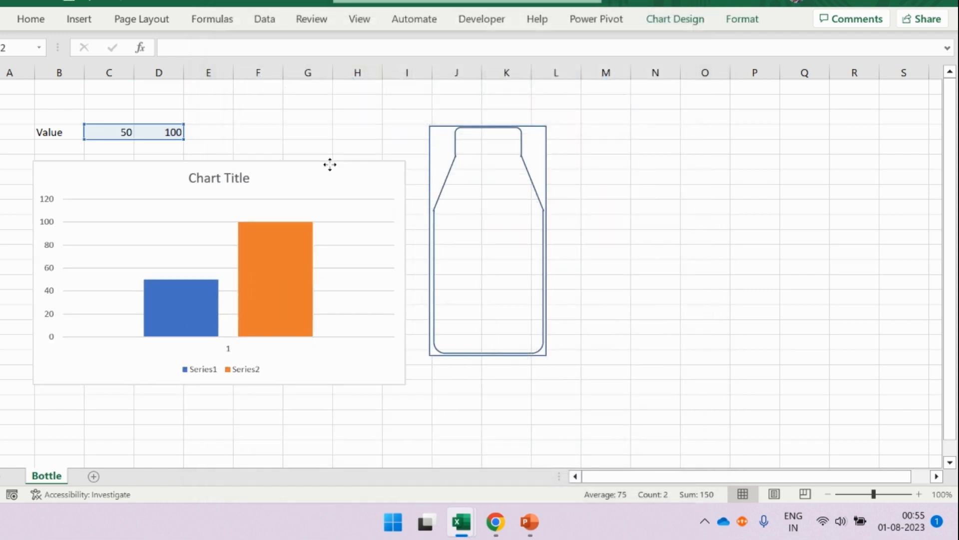
- Remove the axes, chart title, gridlines and legend from the column chart
left_click(426, 171)
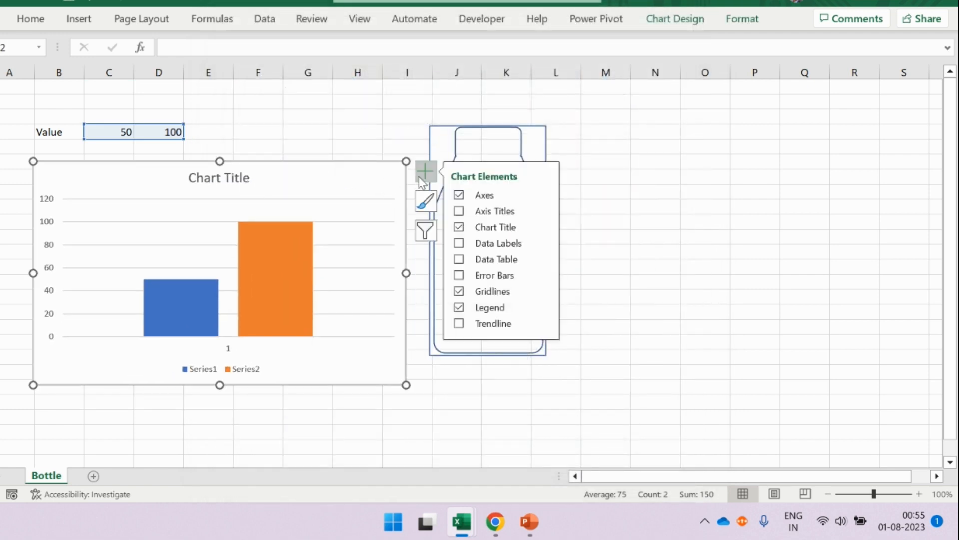
left_click(458, 196)
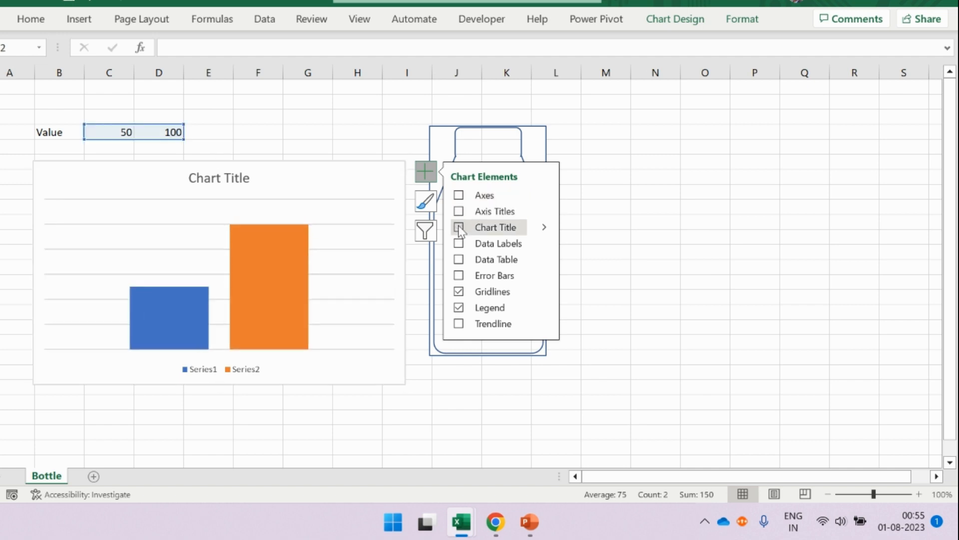
left_click(458, 227)
left_click(458, 292)
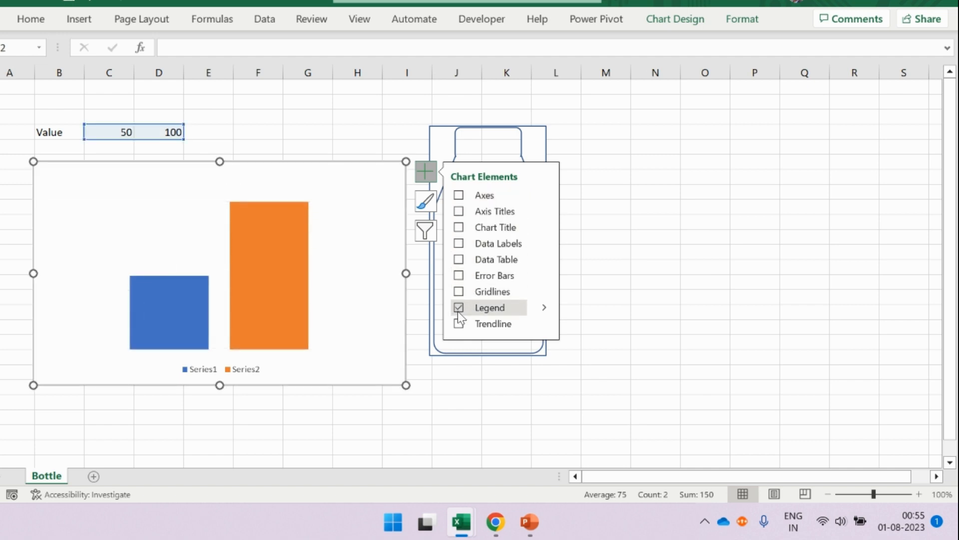
left_click(458, 308)
left_click(620, 190)
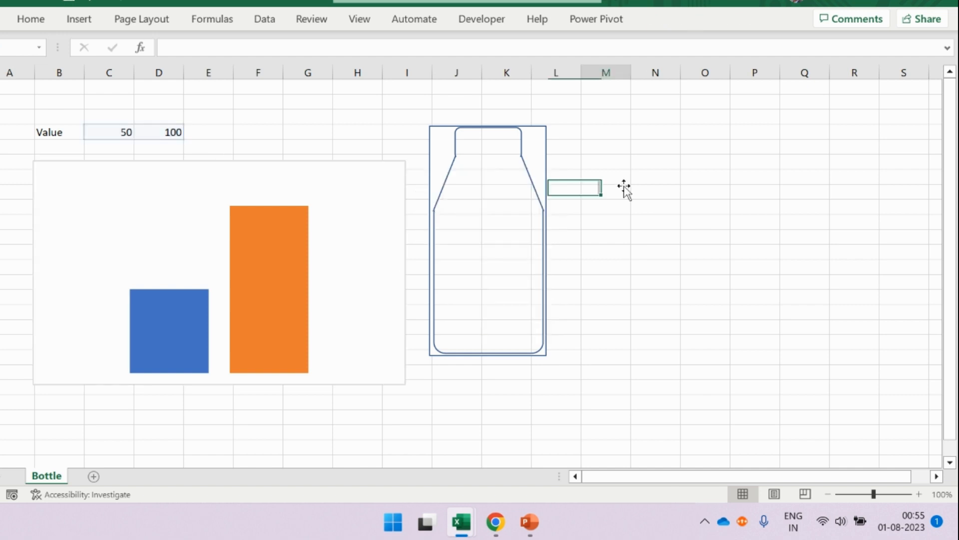
- Copy the bottle outline shape and paste it onto the orange 100 column to replace its fill
left_click(301, 243)
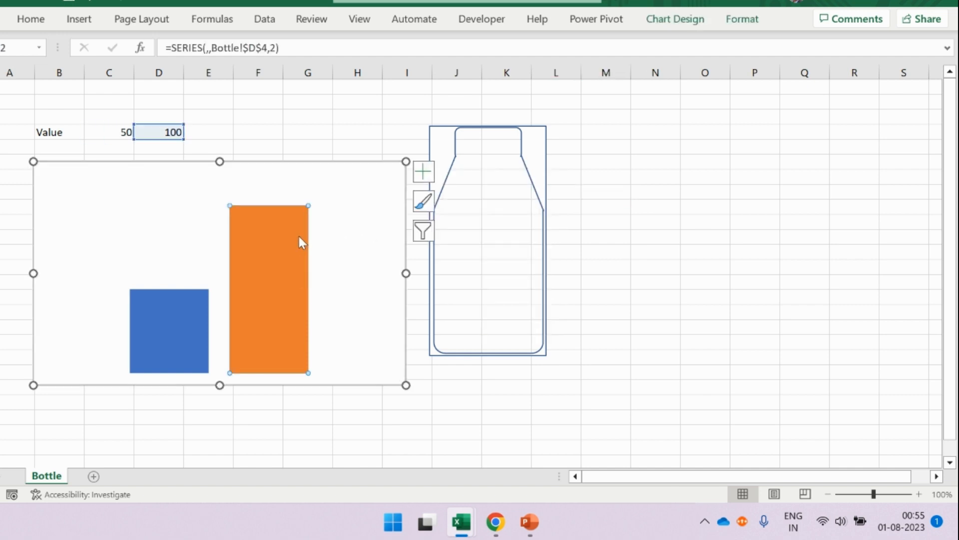
left_click(529, 142)
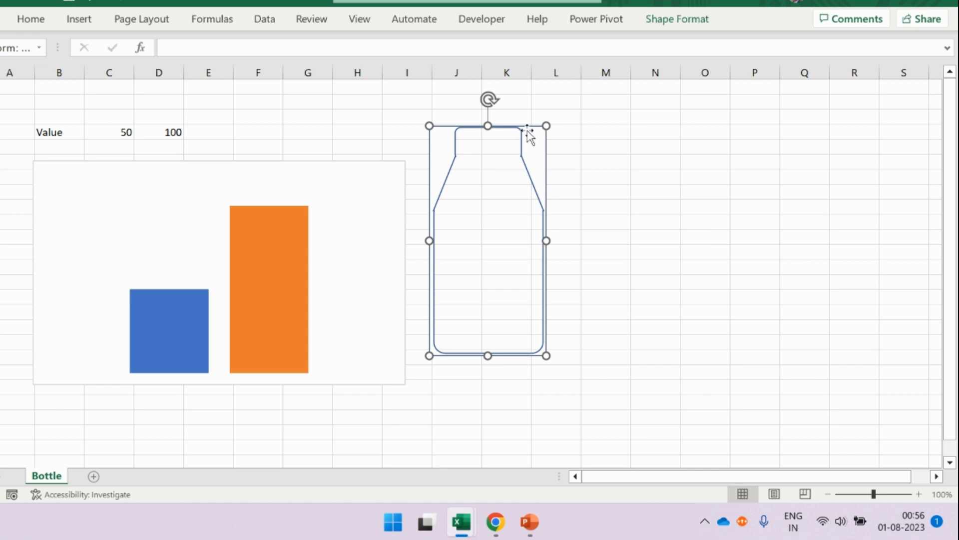
left_click(297, 249)
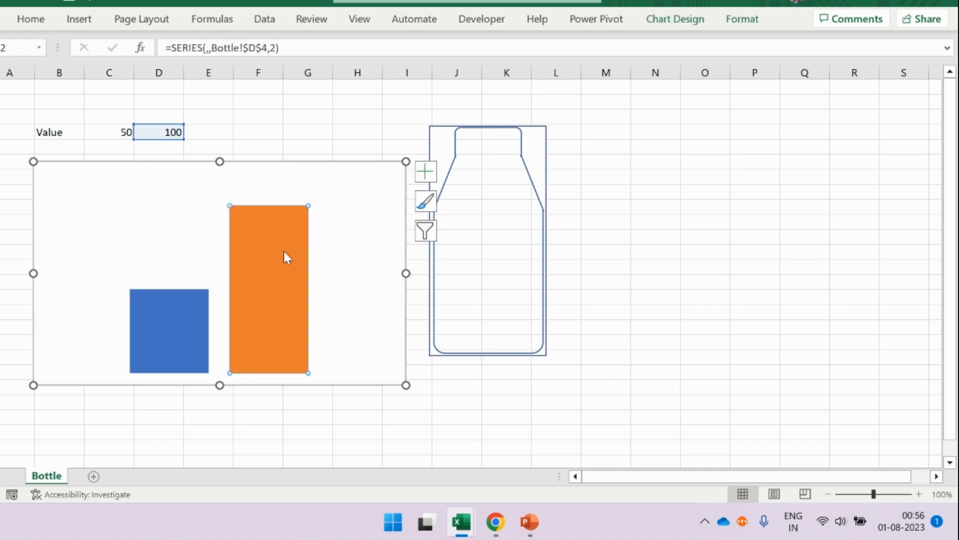
key("ctrl+v")
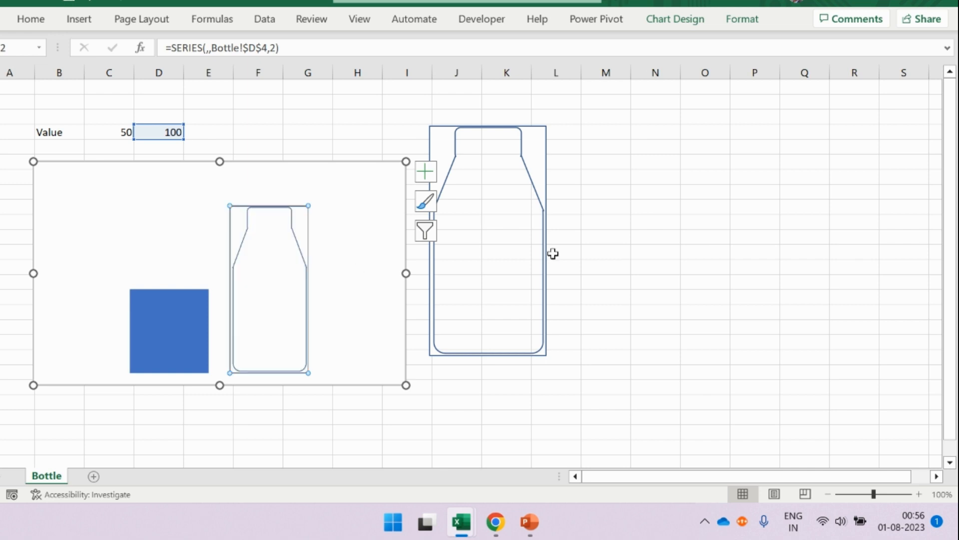
left_click(602, 254)
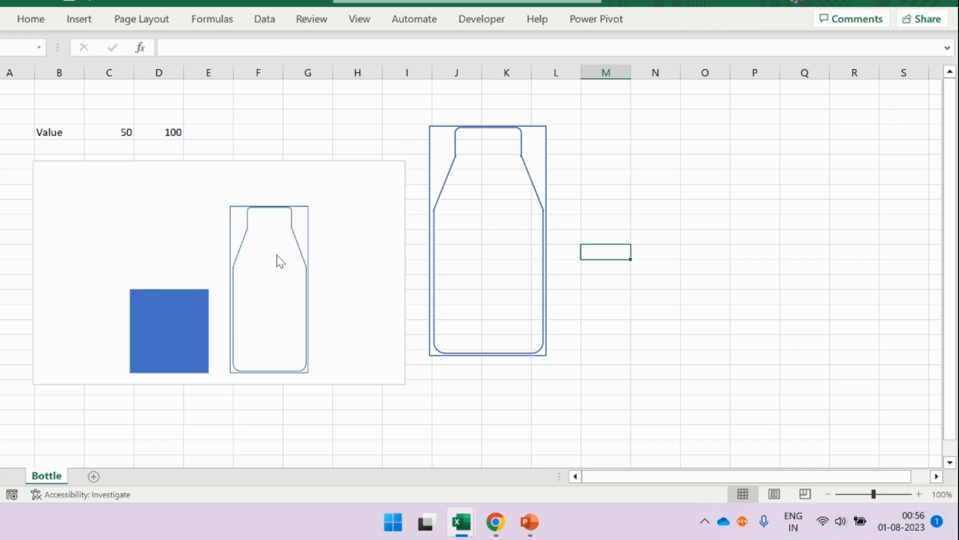
- Open the formatting options for Series 2 and set its series overlap to 100%
mouse_move(301, 224)
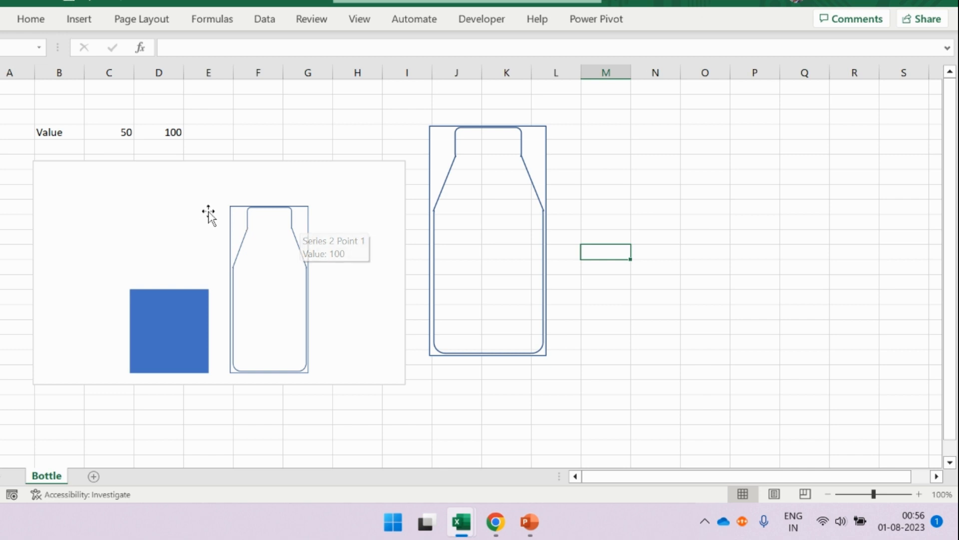
left_click(238, 215)
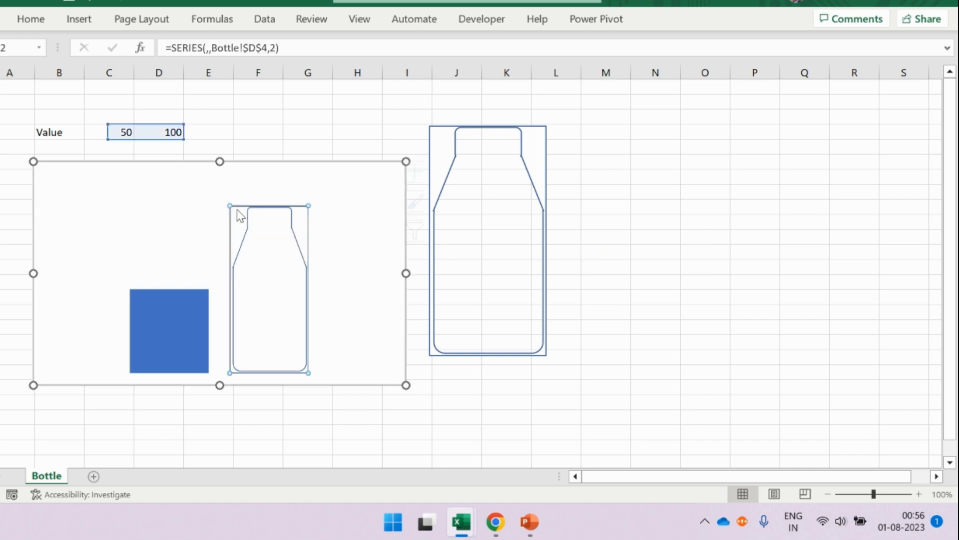
left_click(270, 180)
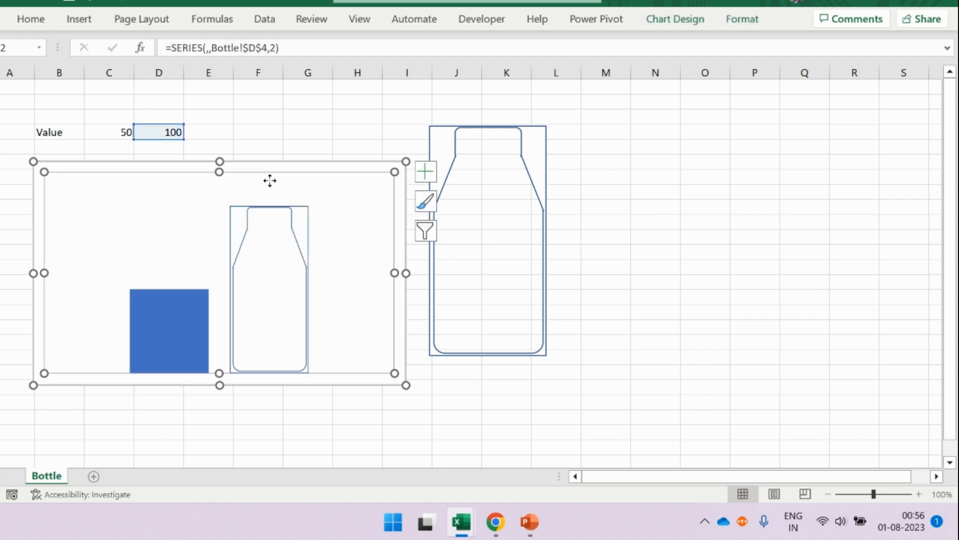
left_click(308, 170)
right_click(307, 166)
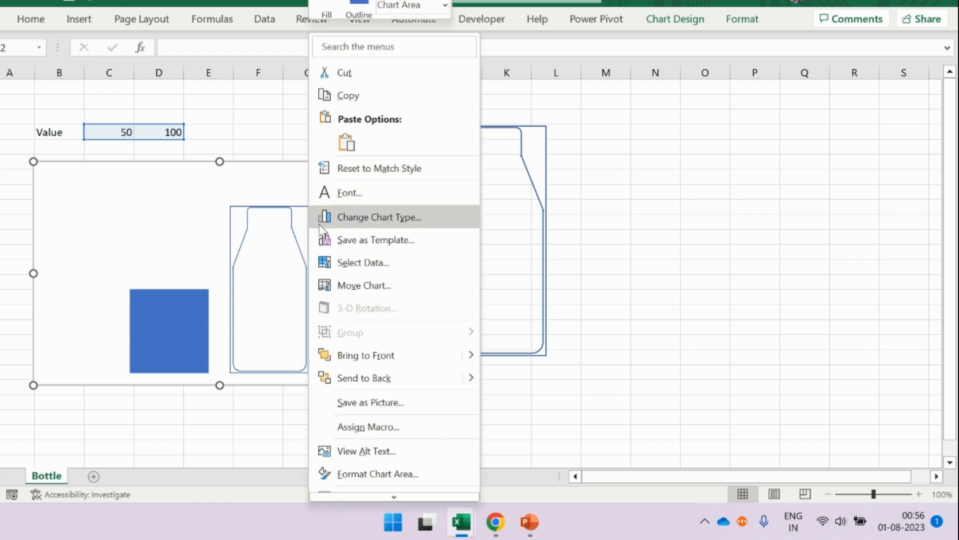
left_click(406, 479)
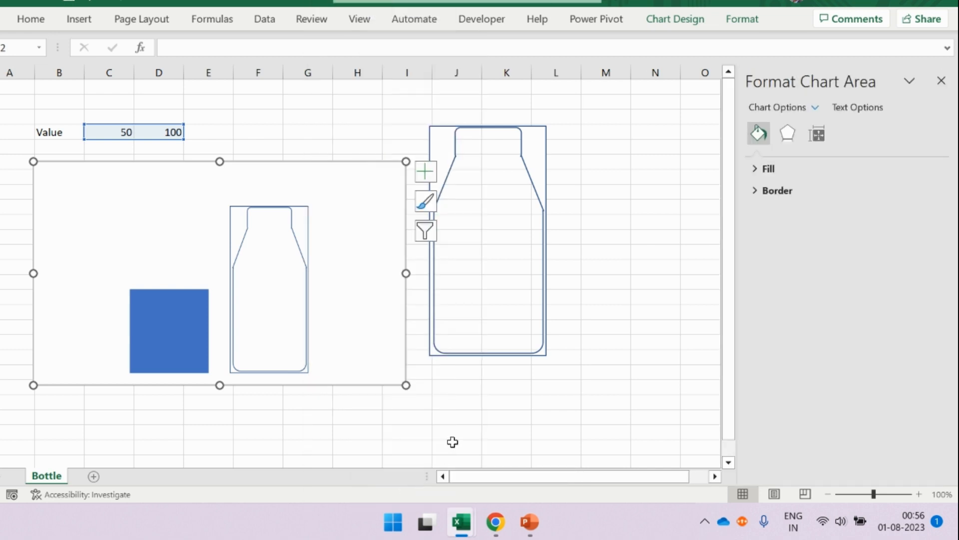
left_click(815, 109)
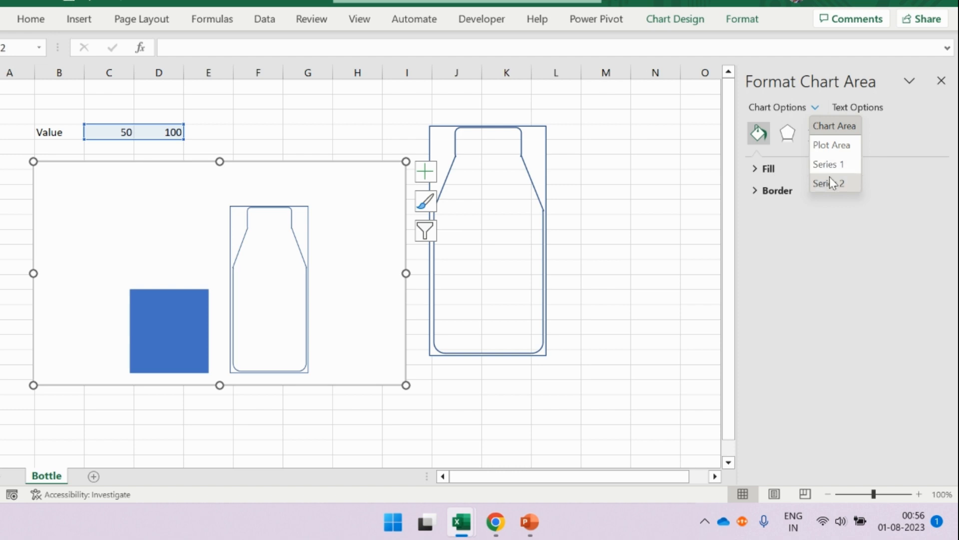
left_click(829, 181)
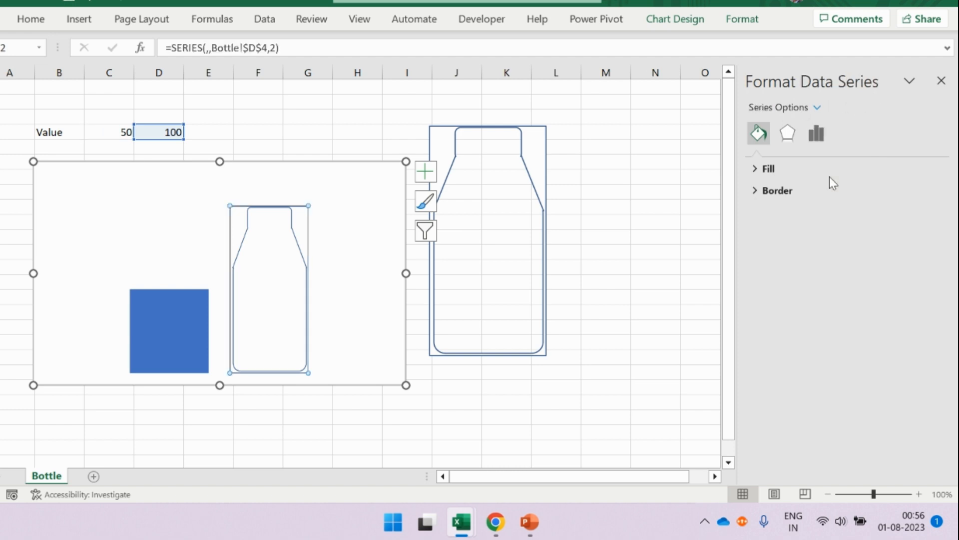
left_click(815, 131)
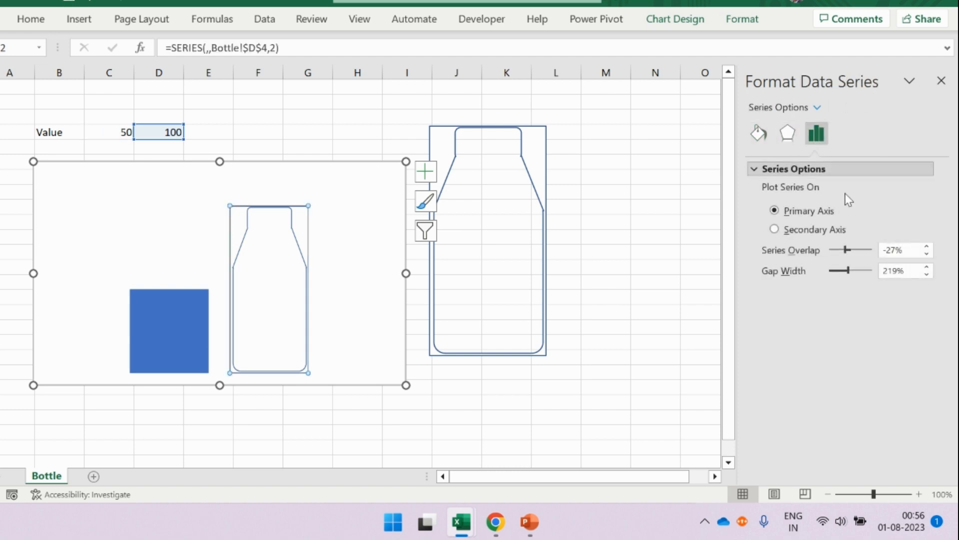
left_click(909, 251)
left_click_drag(887, 253, 863, 253)
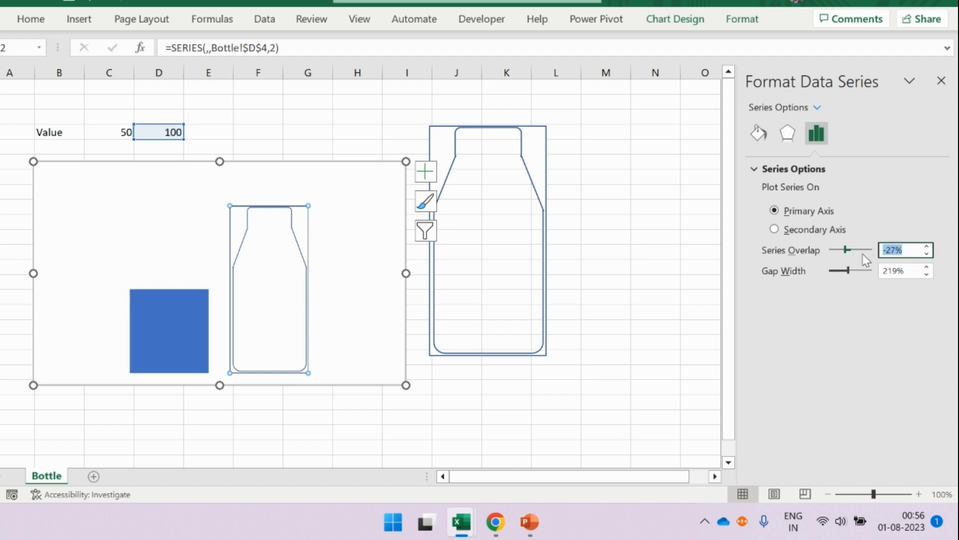
type("100")
key("Return")
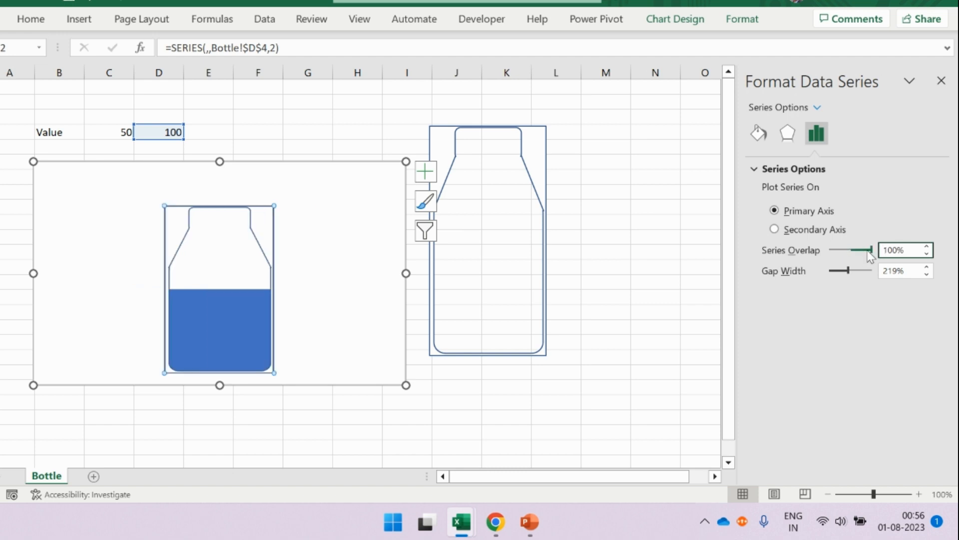
- Set the gap width of Series 2 to 30%
left_click_drag(909, 269, 880, 270)
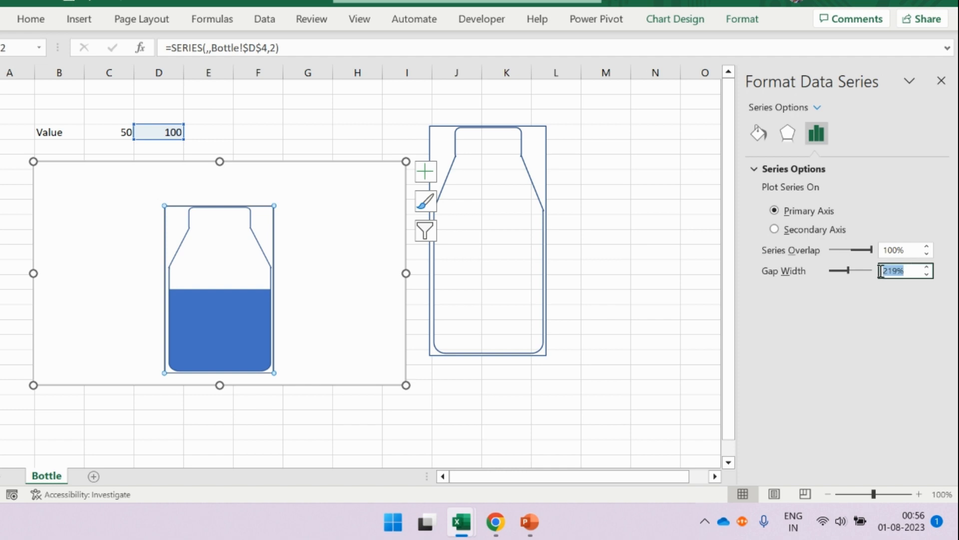
type("5")
type("30")
key("Return")
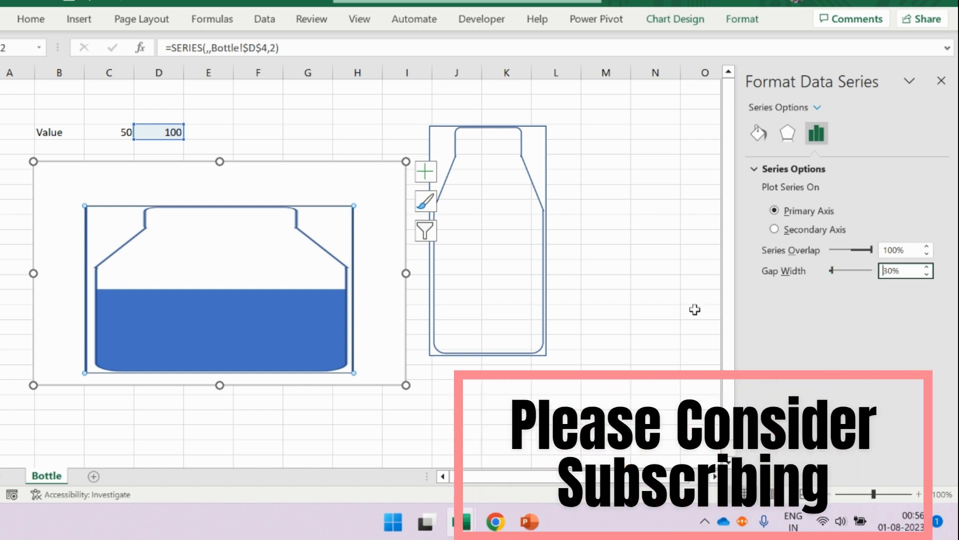
- Narrow the chart to upright bottle proportions, spanning about columns B to D, and shift it slightly down below the values
left_click_drag(405, 272, 161, 292)
left_click_drag(133, 171, 153, 215)
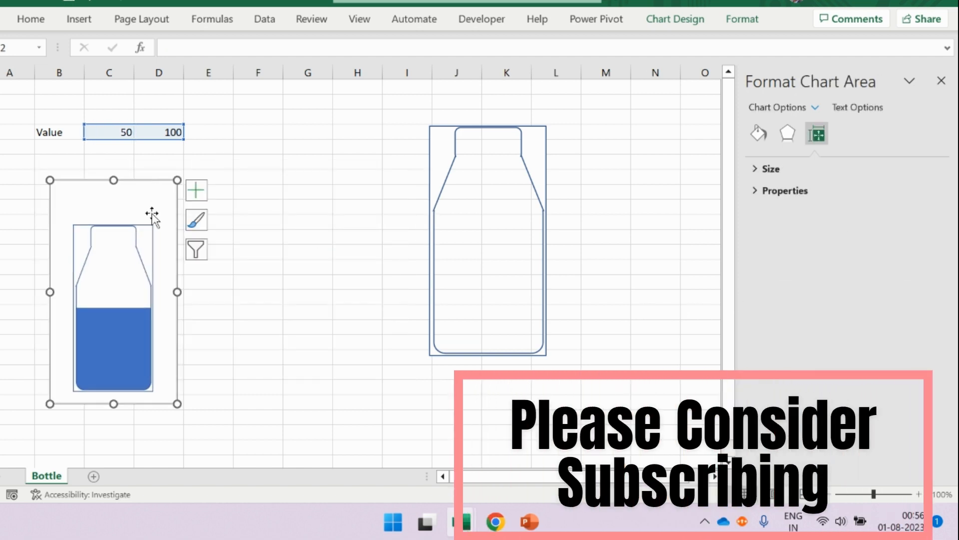
left_click_drag(177, 292, 191, 292)
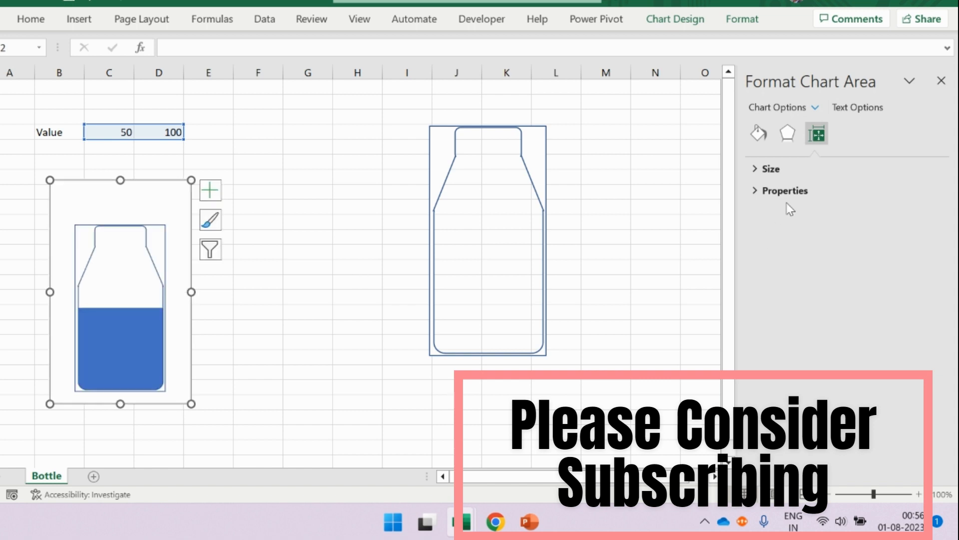
- Set the gap width of Series 2 to 10% and narrow the chart from its right edge to fit the bottle
left_click(814, 108)
left_click(830, 181)
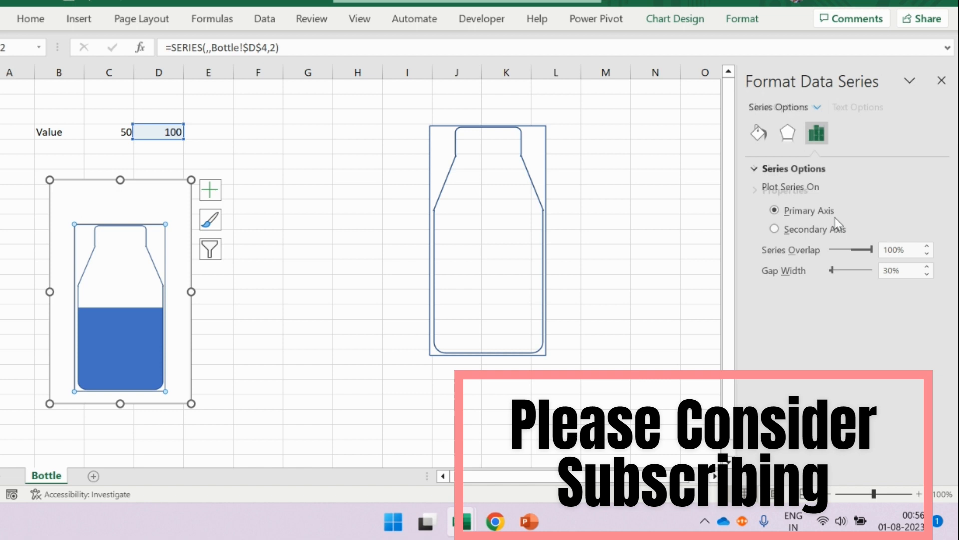
double_click(904, 270)
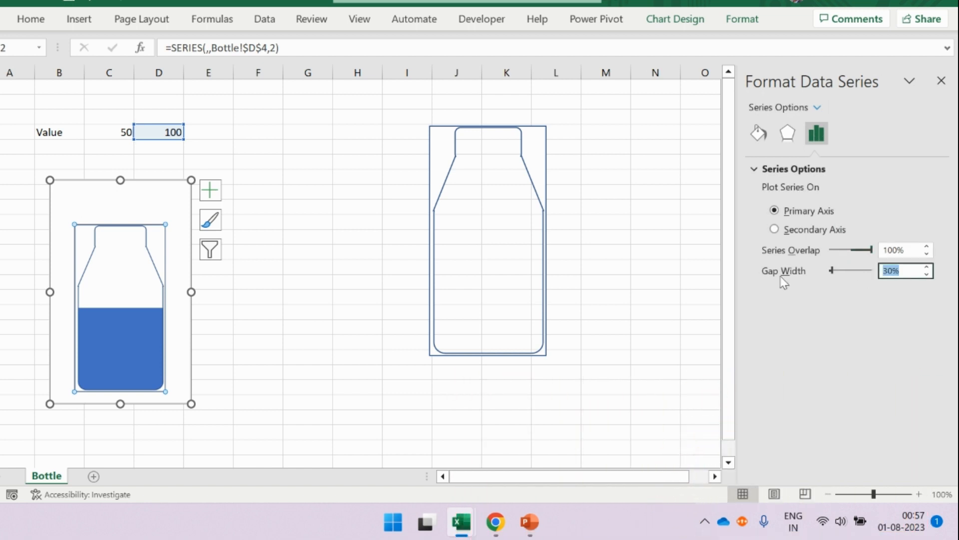
type("10")
key("Return")
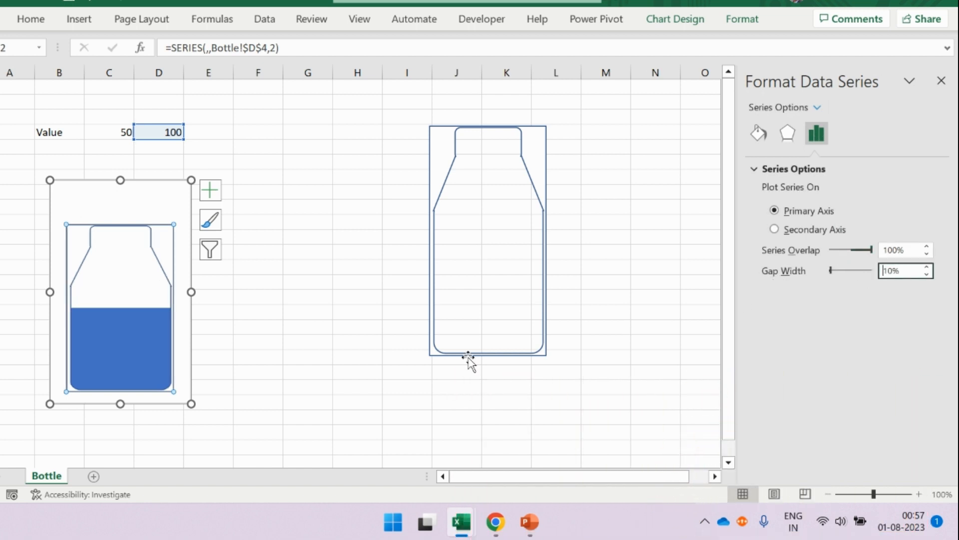
left_click_drag(191, 291, 167, 294)
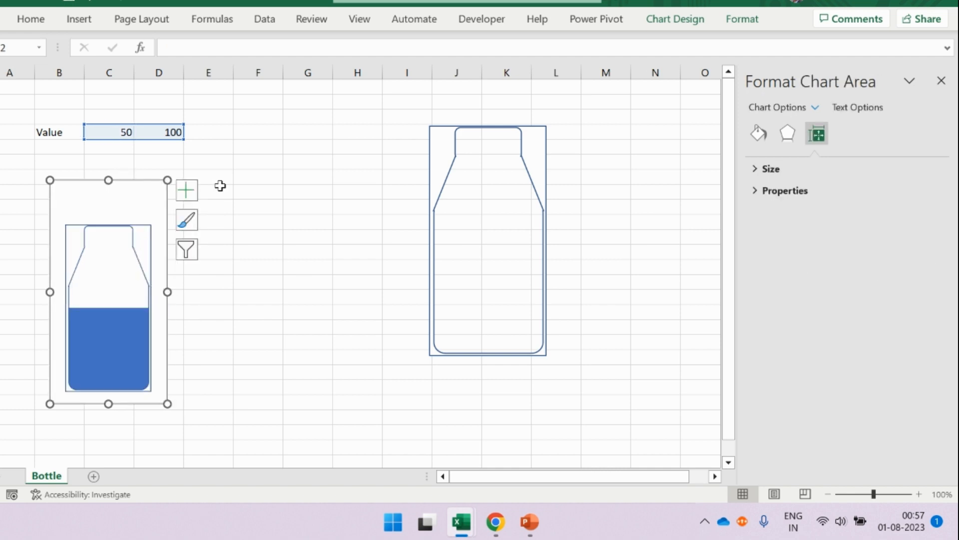
- Add the primary horizontal and vertical axes to the bottle chart and open the axis formatting options
left_click(221, 189)
left_click(135, 193)
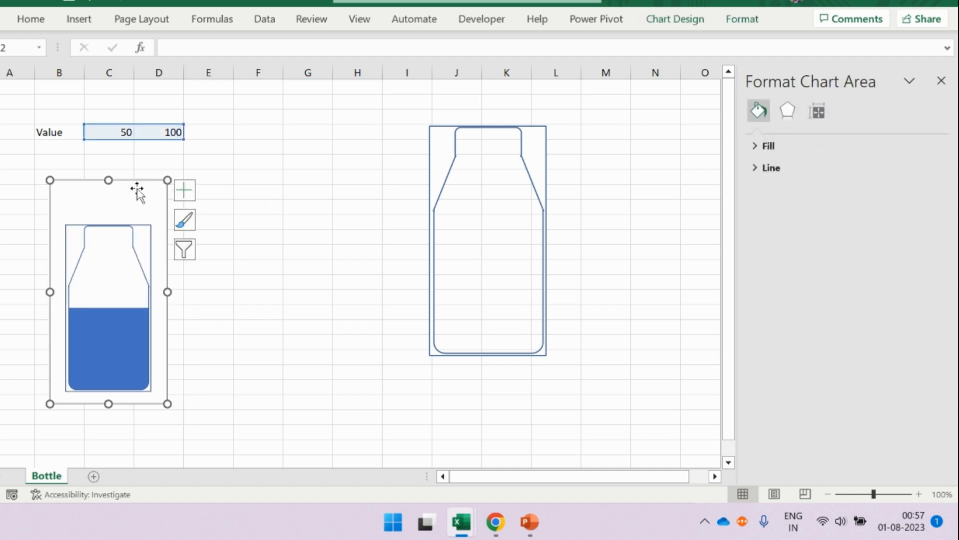
left_click(179, 186)
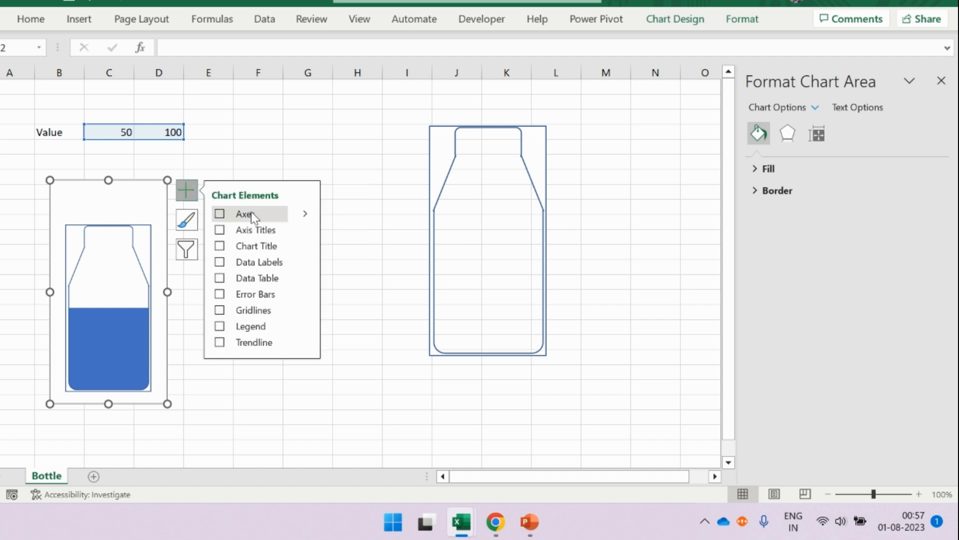
mouse_move(307, 215)
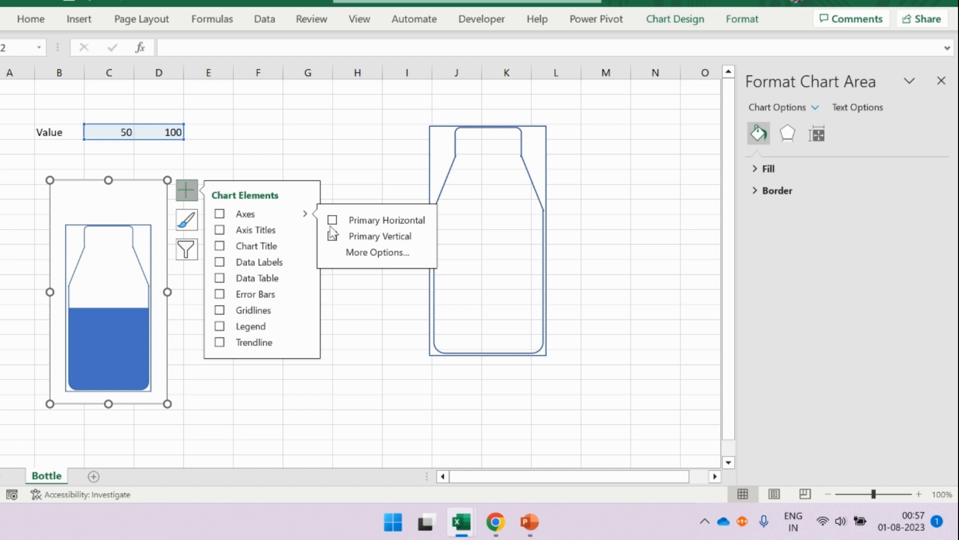
left_click(375, 252)
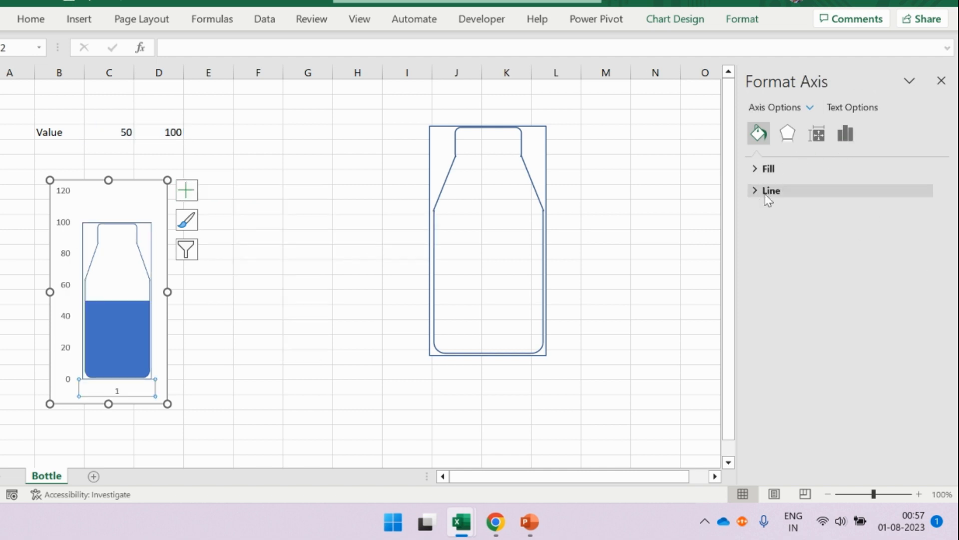
- Set the vertical value axis bounds to a minimum of 0 and a maximum of 100
left_click(846, 134)
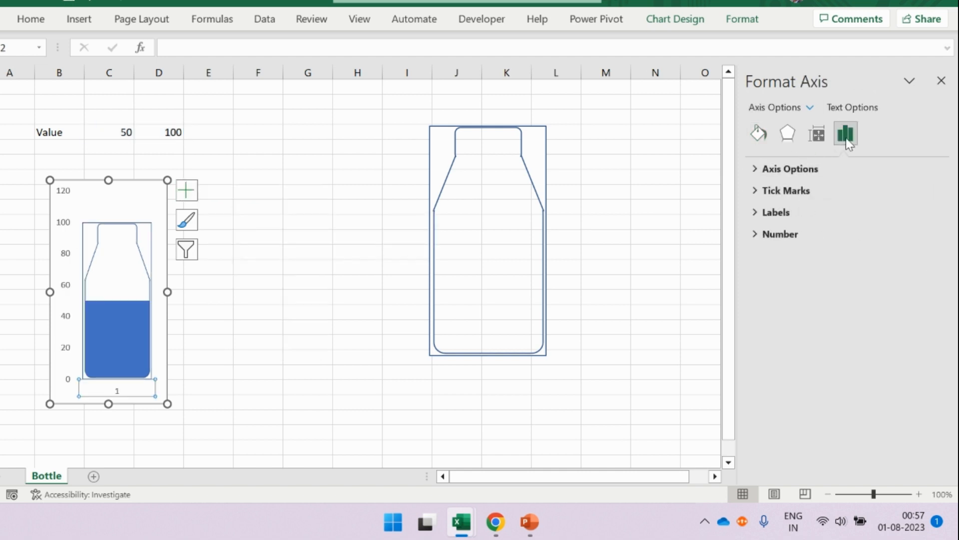
left_click(792, 169)
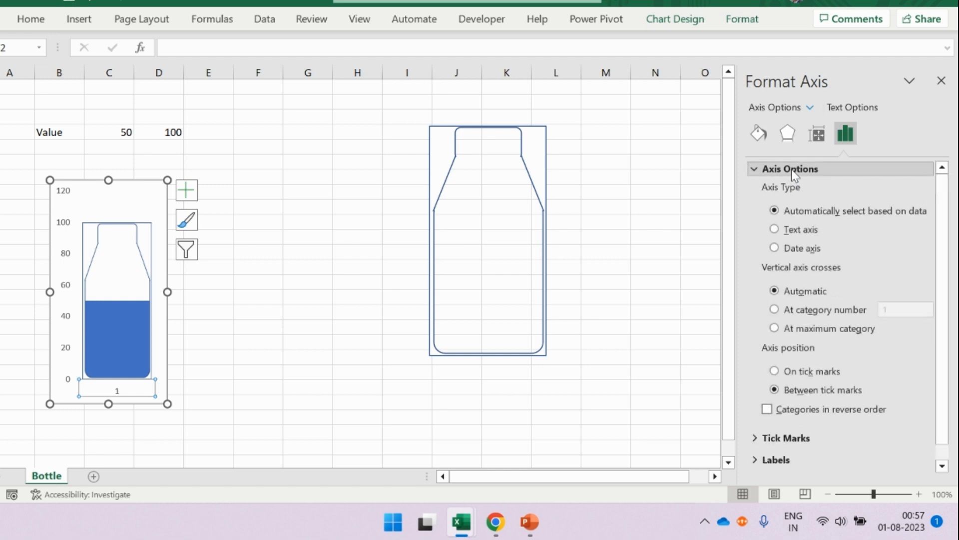
scroll(816, 329, "down", 1)
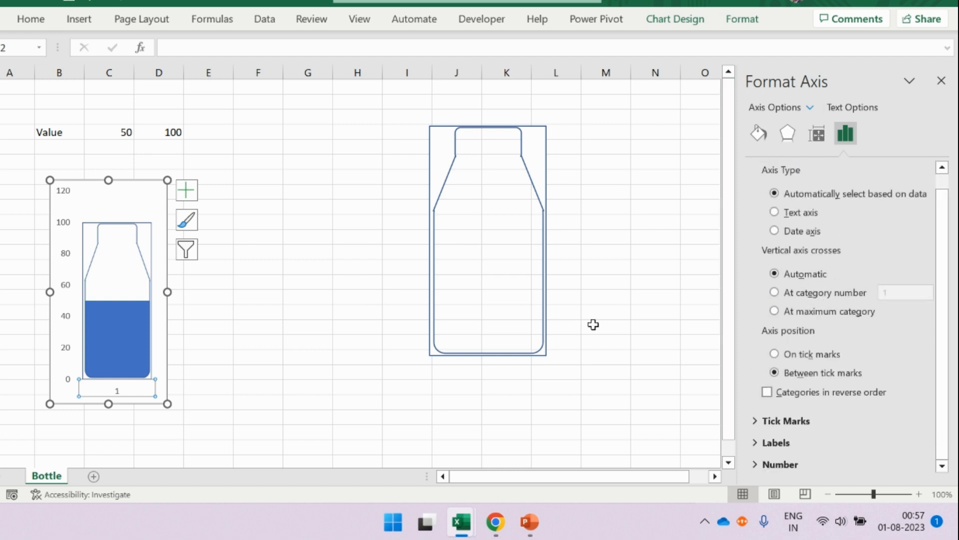
left_click(803, 107)
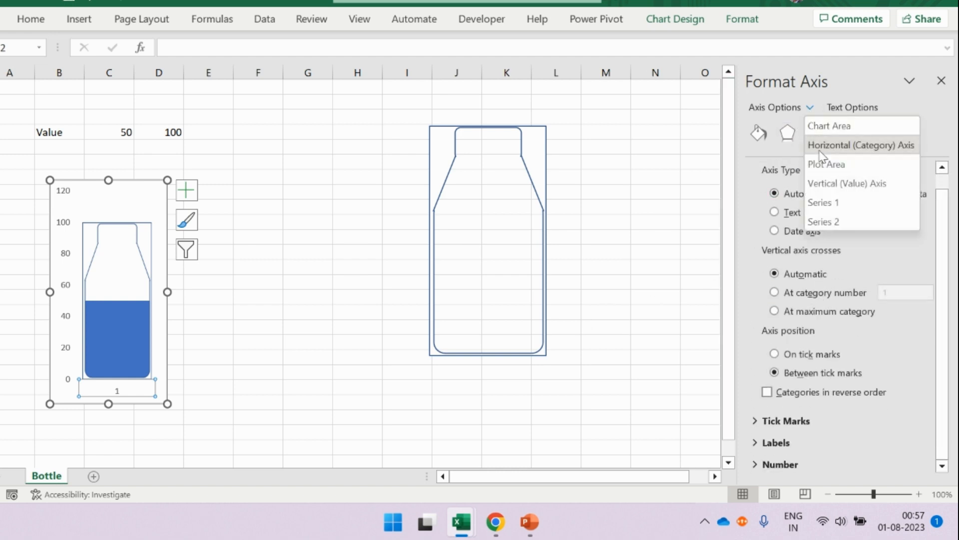
left_click(849, 185)
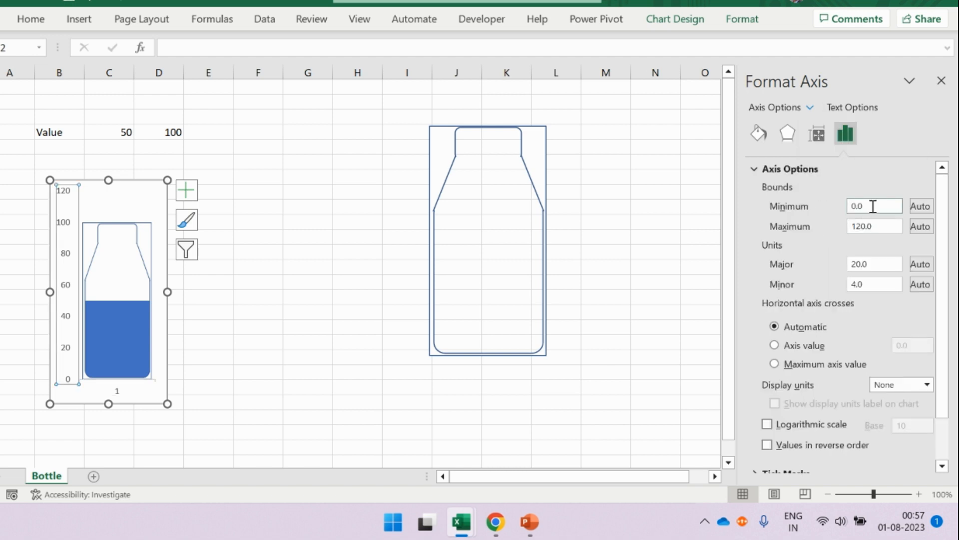
left_click_drag(873, 206, 791, 210)
type("0")
left_click_drag(874, 226, 821, 227)
type("100")
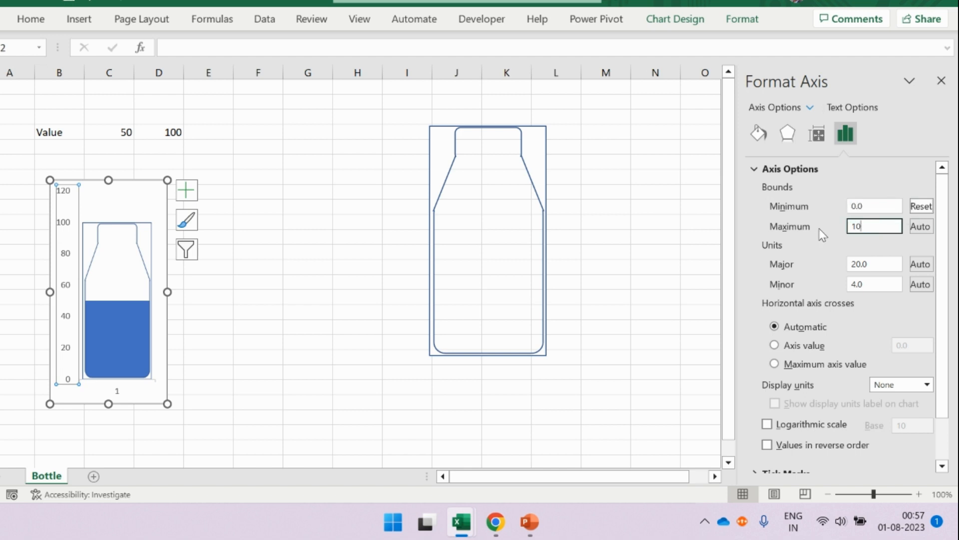
key("Return")
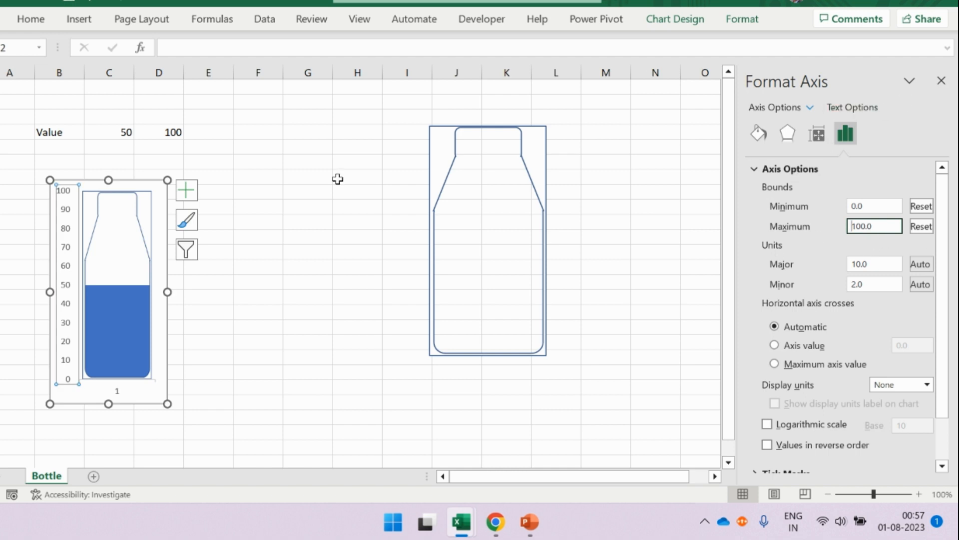
- Delete the vertical axis from the chart, close the formatting options and deselect the chart
left_click(68, 184)
key("Delete")
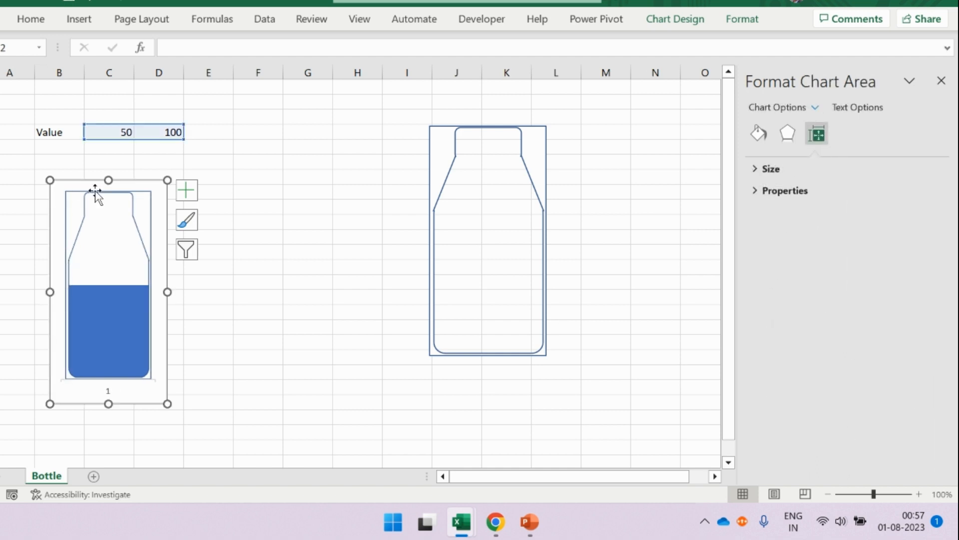
left_click(938, 87)
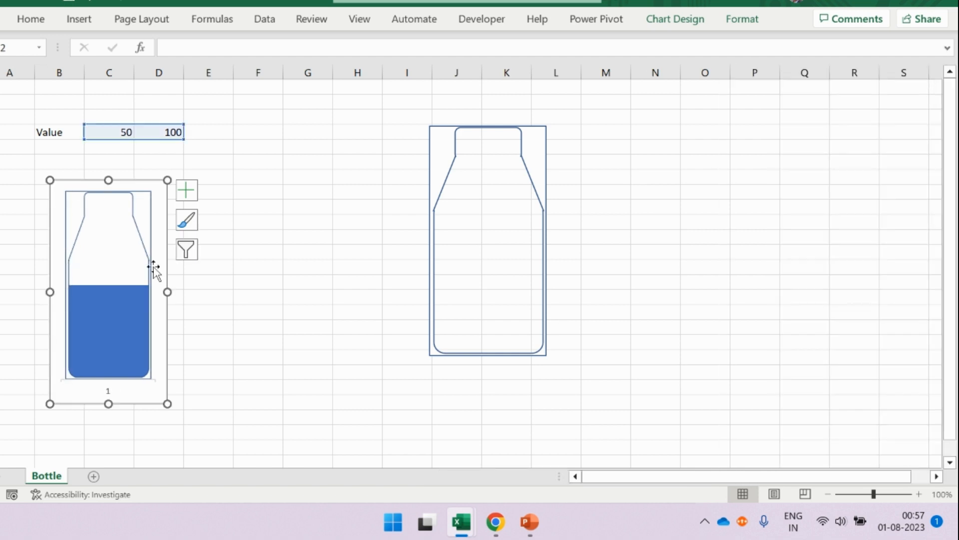
left_click(351, 306)
- Test the bottle's fill level by entering 10, 20 and 100 in turn in cell C4
left_click(118, 135)
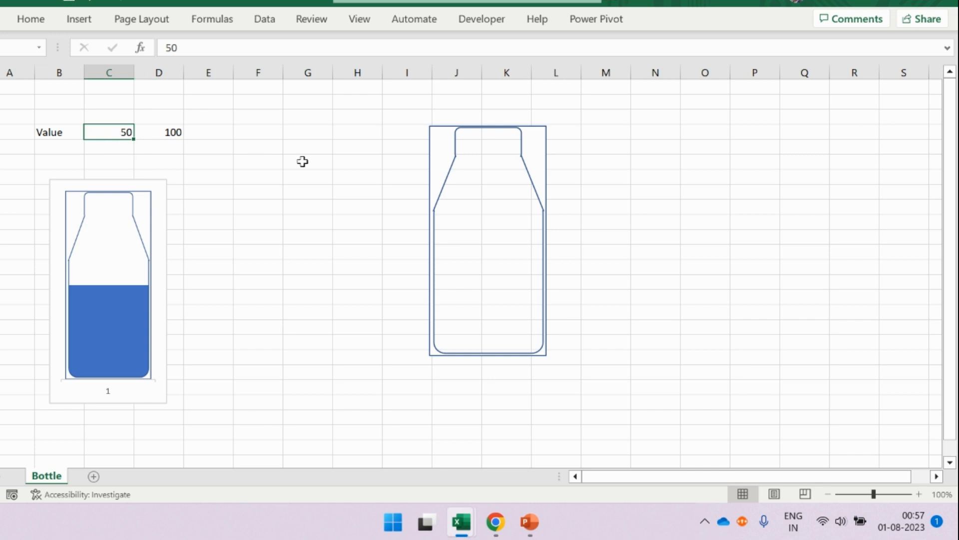
type("10")
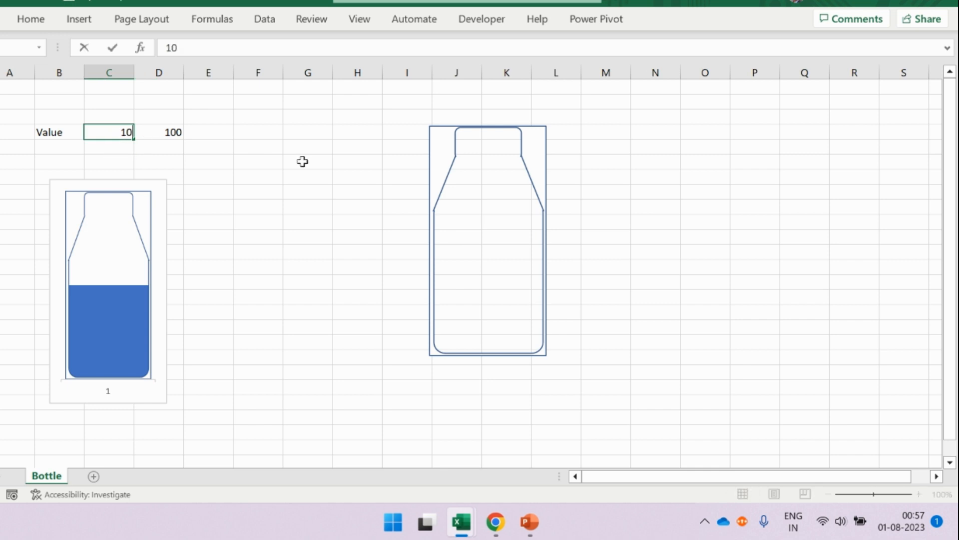
key("Return")
left_click(113, 132)
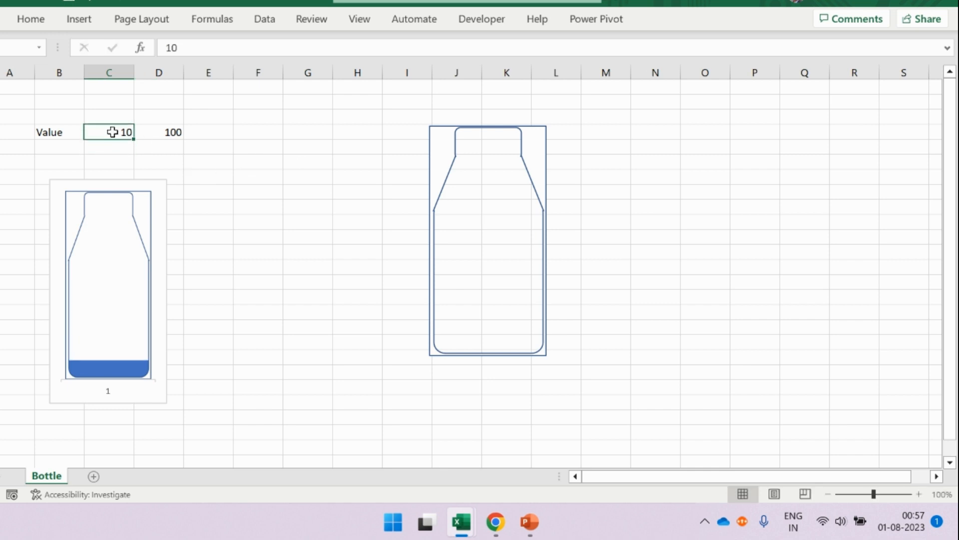
type("20")
key("Return")
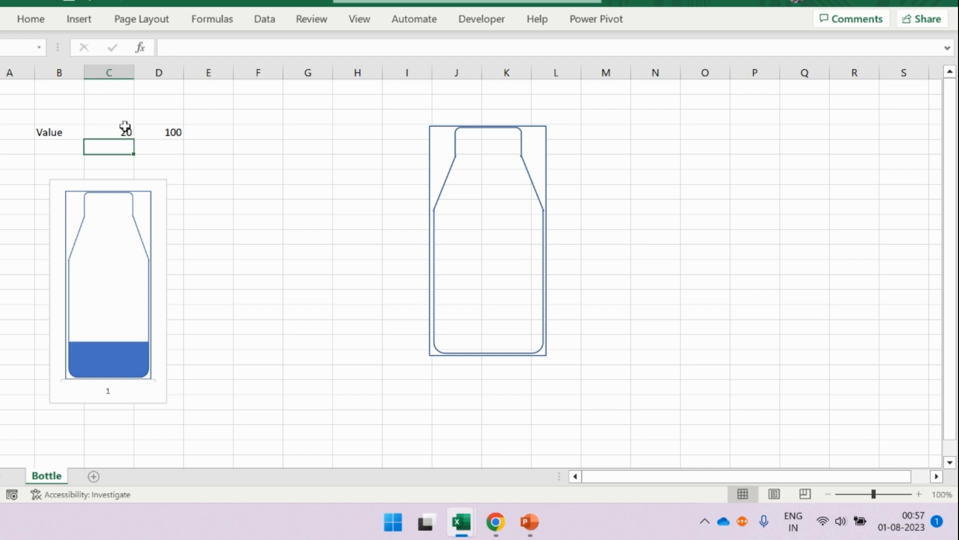
left_click(124, 131)
type("100")
key("Return")
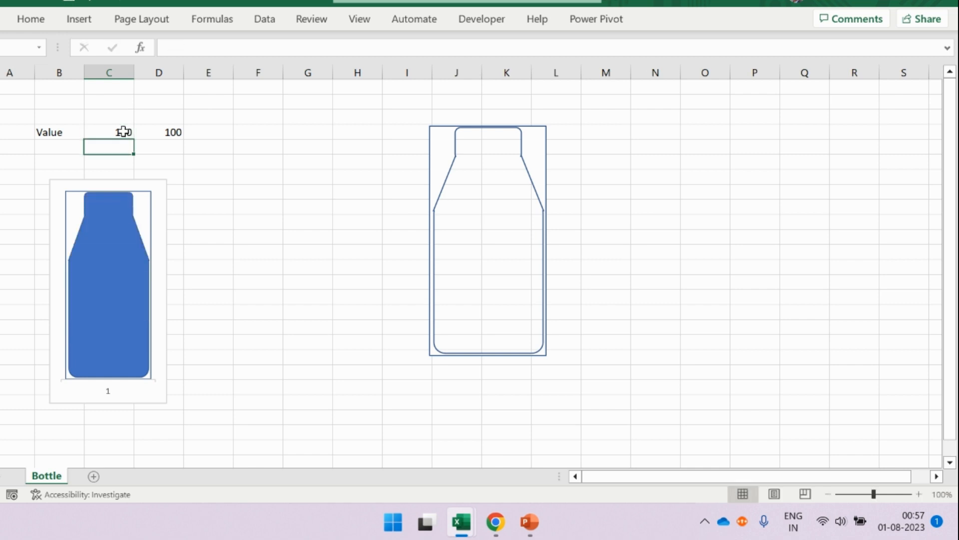
left_click(242, 310)
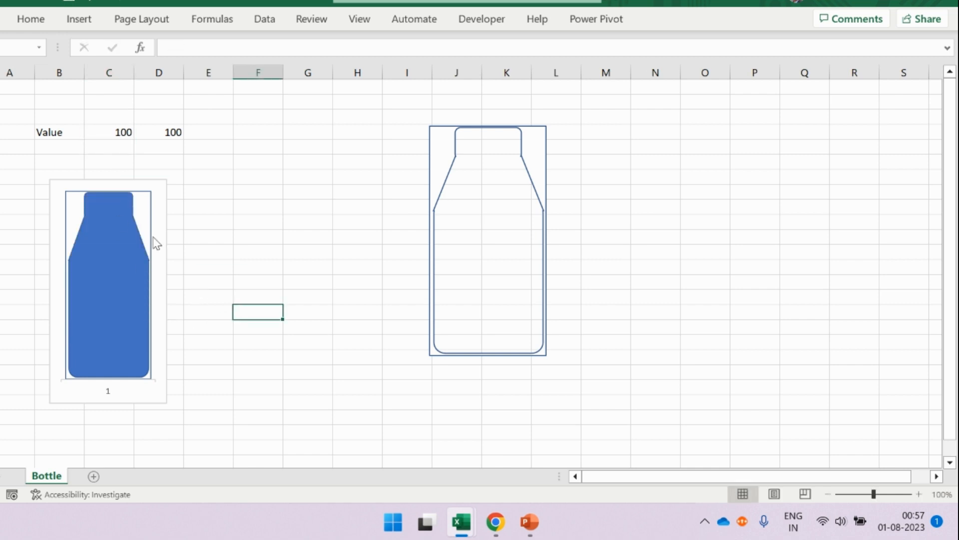
- Give the standalone bottle outline shape a light grey fill and no outline
left_click(152, 207)
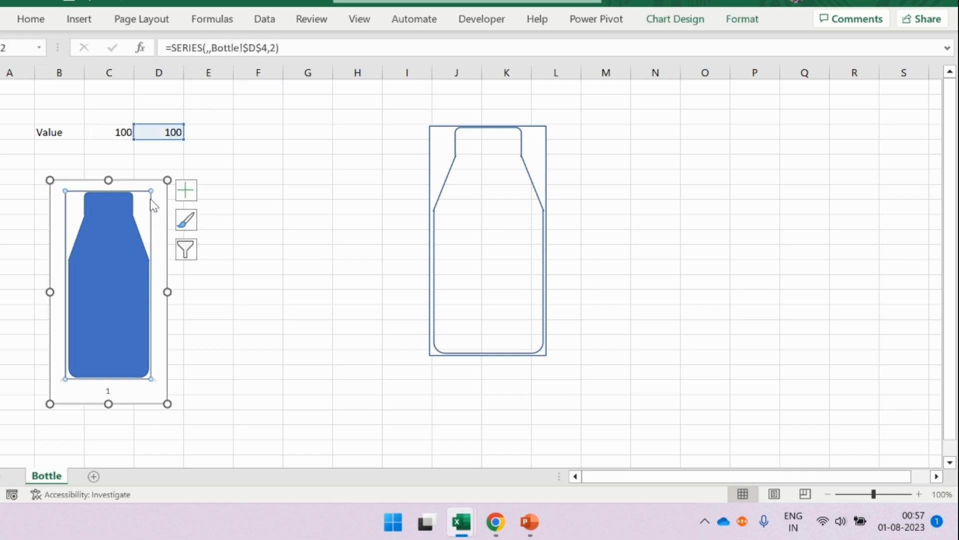
left_click(436, 150)
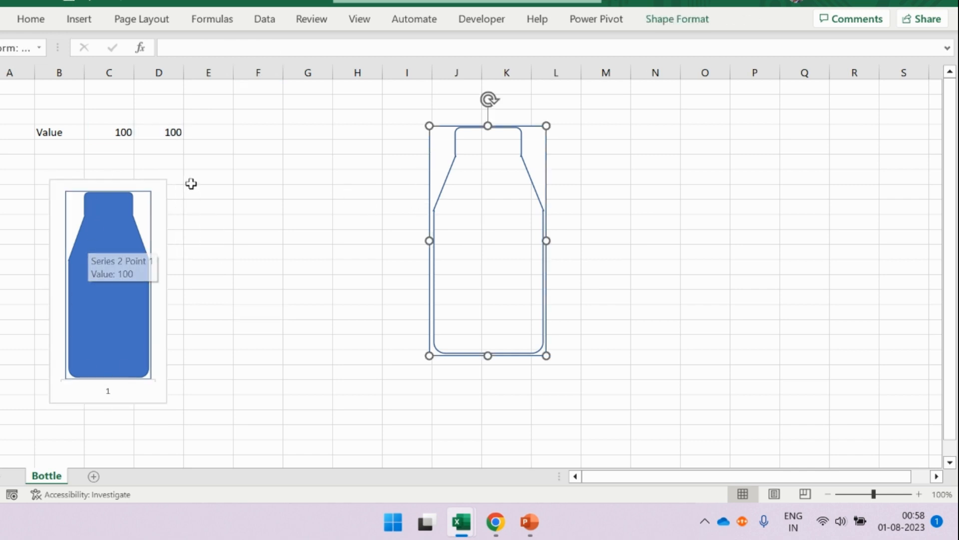
left_click(659, 28)
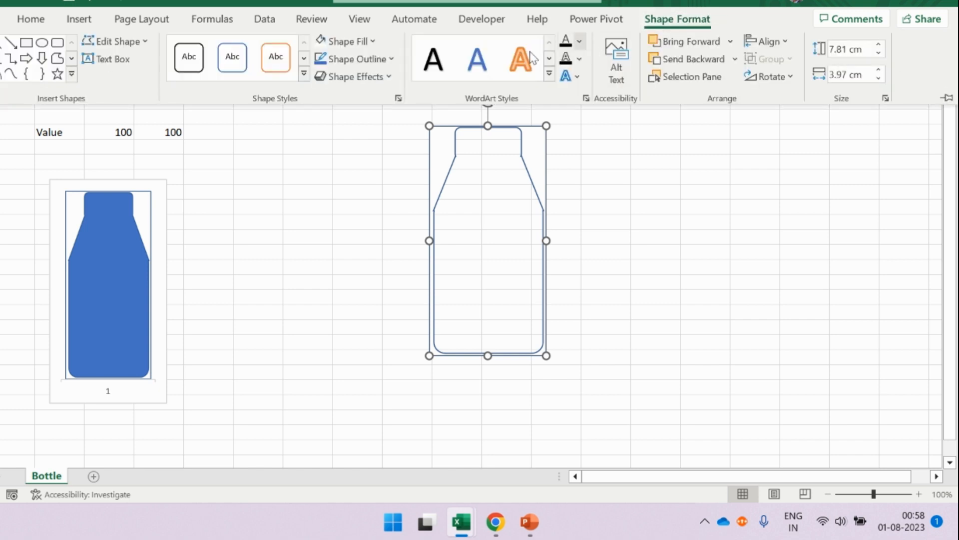
left_click(373, 43)
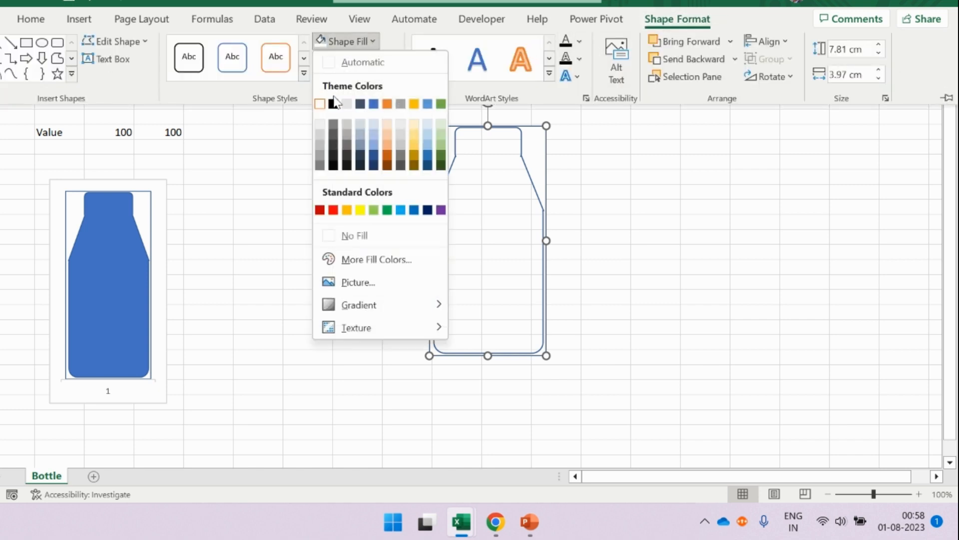
left_click(320, 123)
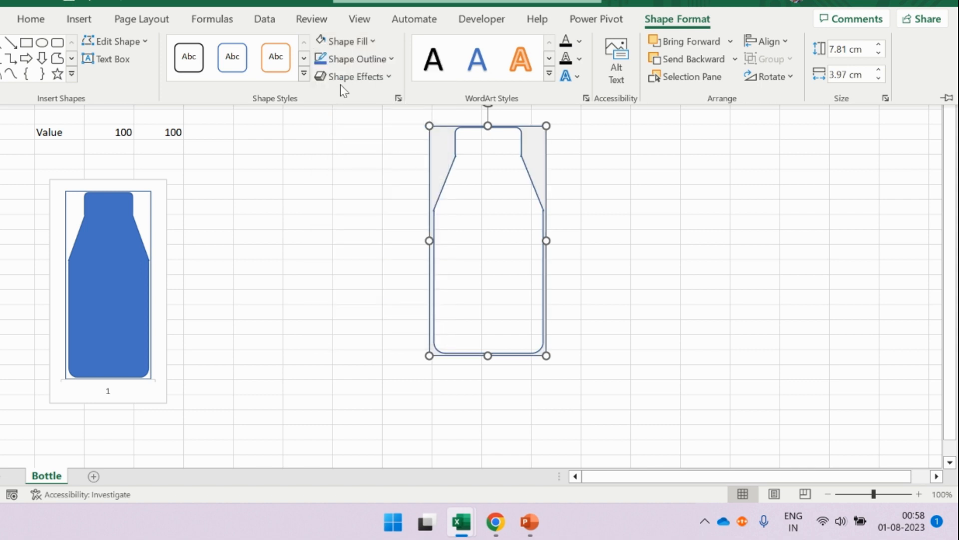
left_click(373, 59)
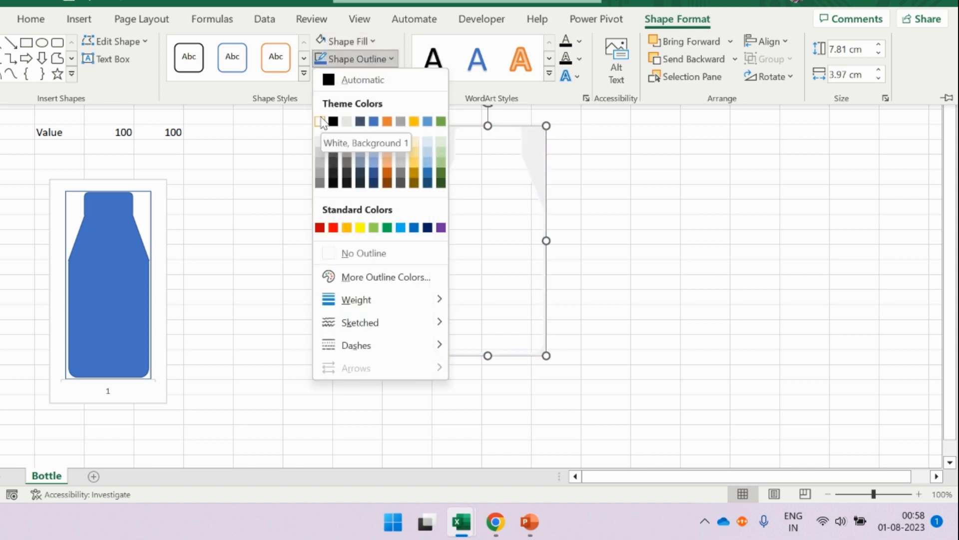
left_click(372, 253)
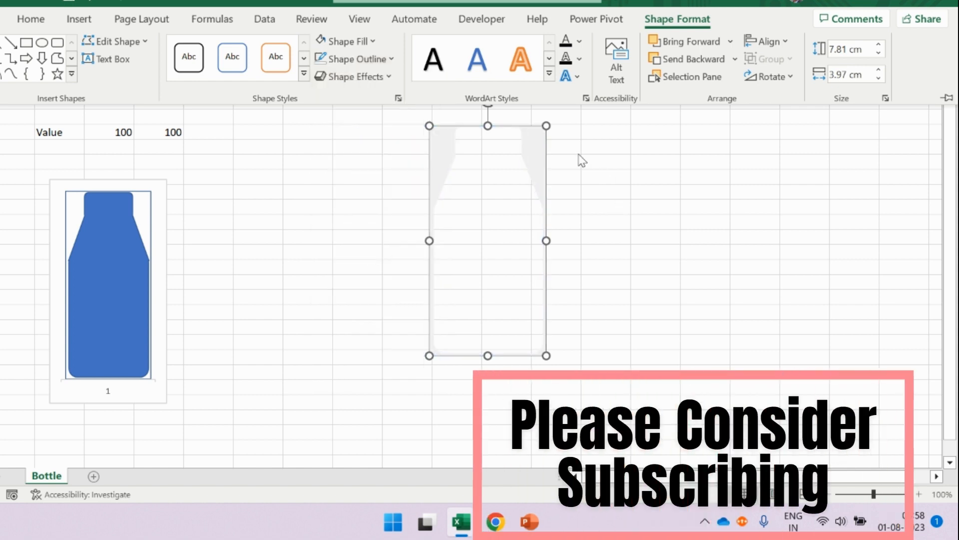
- Copy the grey bottle shape and paste it onto the Series 2 column to replace its fill
left_click(538, 159)
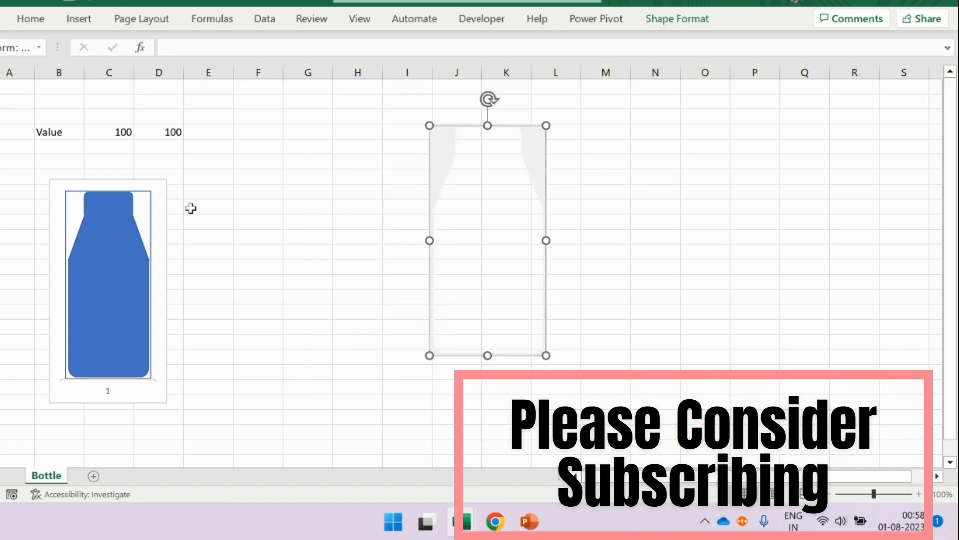
left_click(116, 228)
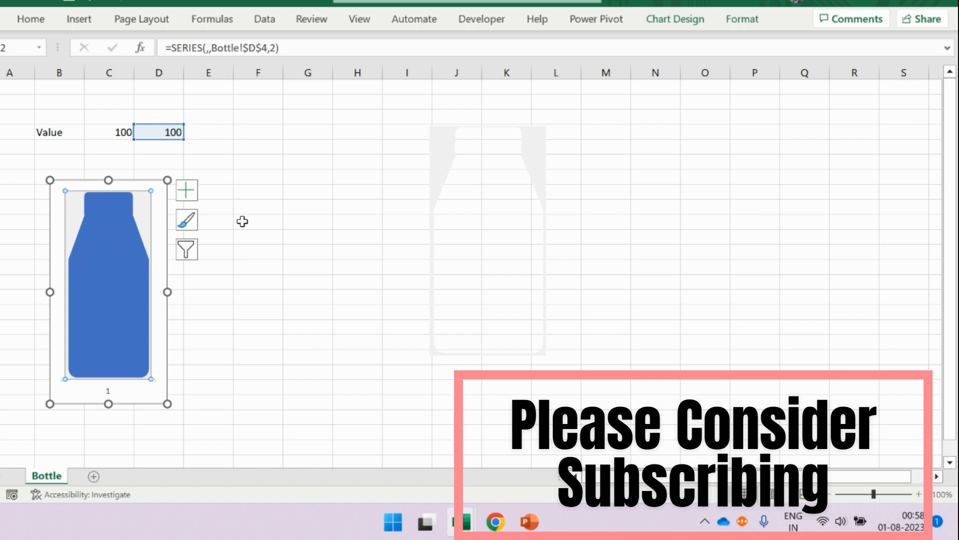
left_click(256, 221)
- Set the value in cell C4 to 50 and reselect the cell
left_click(115, 134)
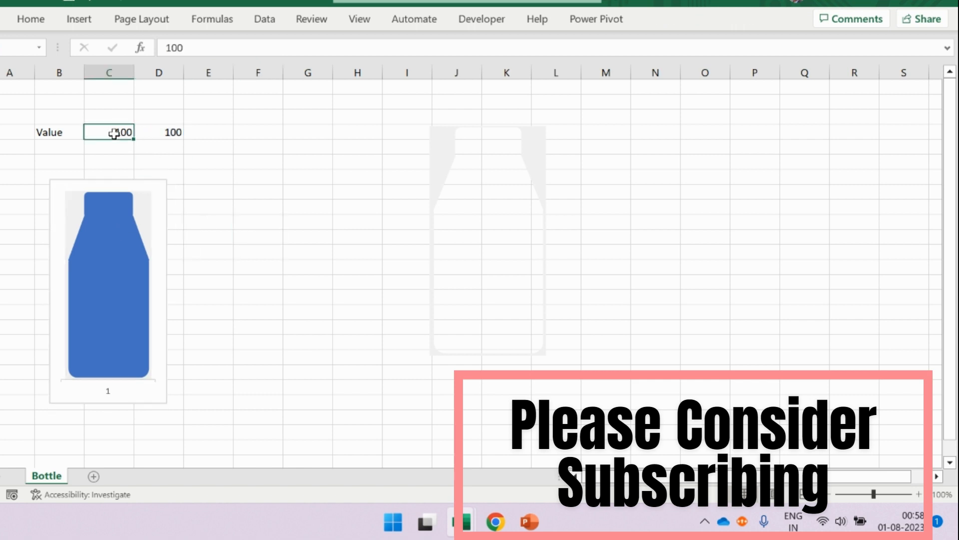
type("50")
key("Return")
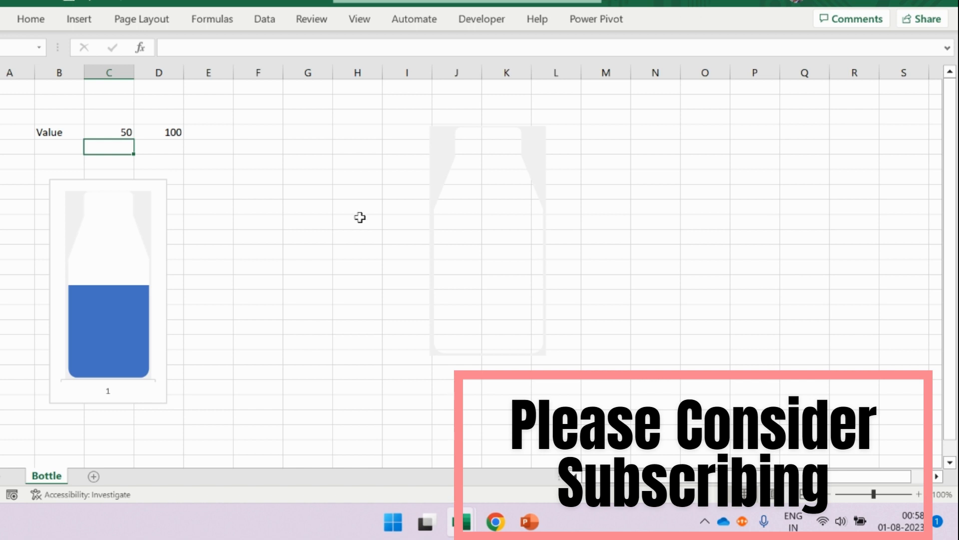
left_click(127, 132)
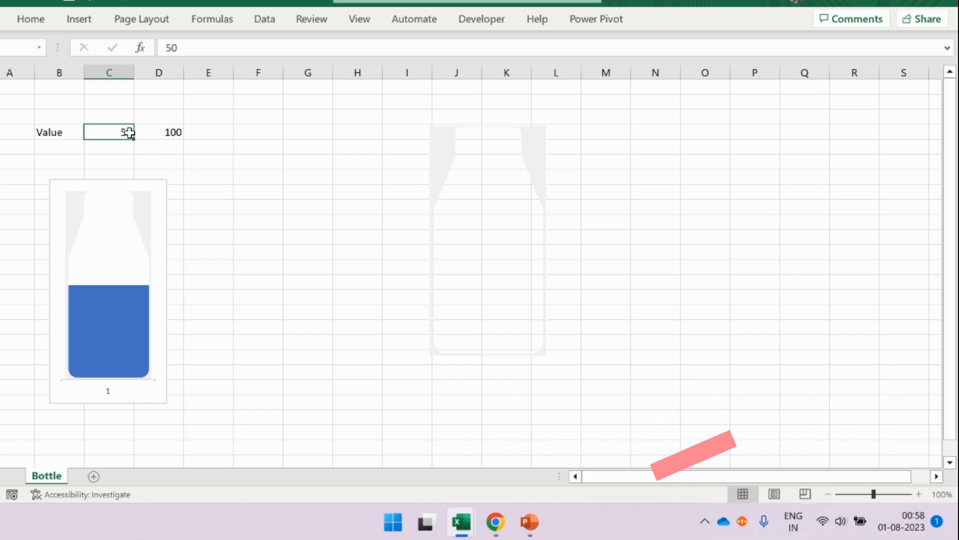
- Set the value in cell C4 to 10 to test the bottle's fill level
type("1")
key("BackSpace")
key("BackSpace")
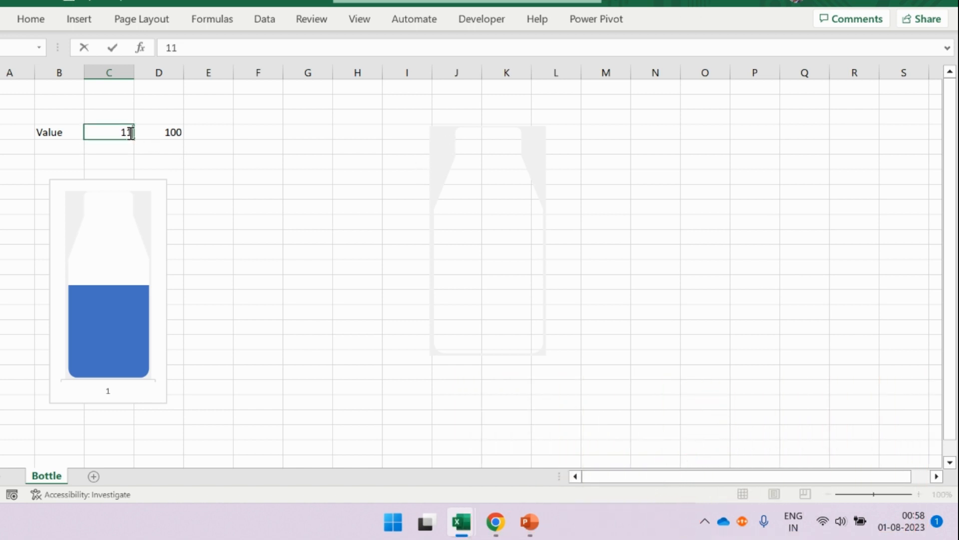
key("Return")
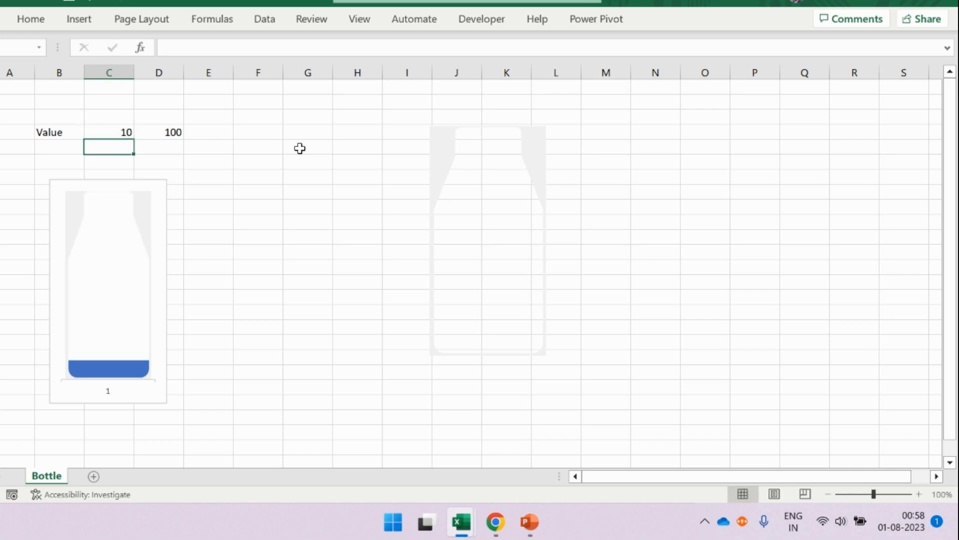
- Fill the standalone bottle shape with white and paste a copy of it onto the chart's Series 2 column
left_click(438, 139)
left_click(657, 23)
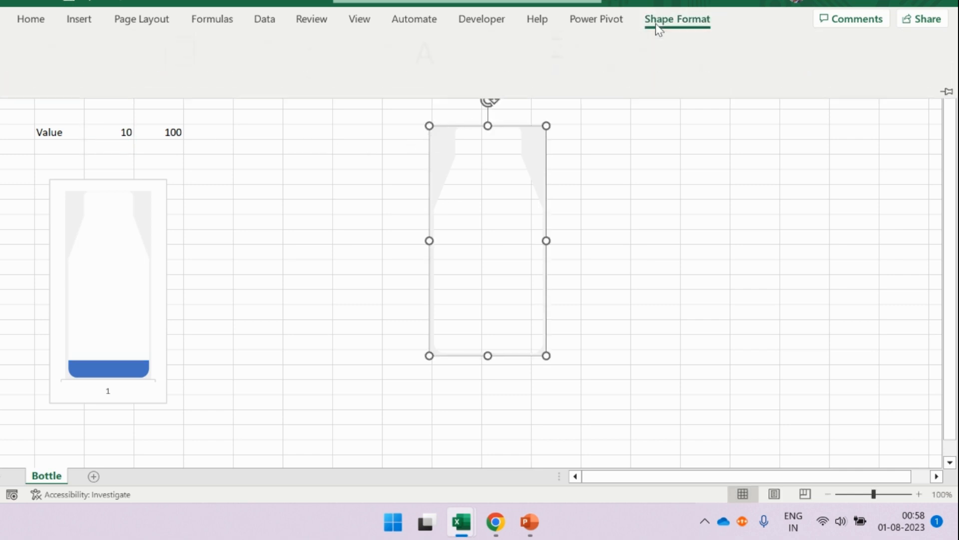
left_click(355, 44)
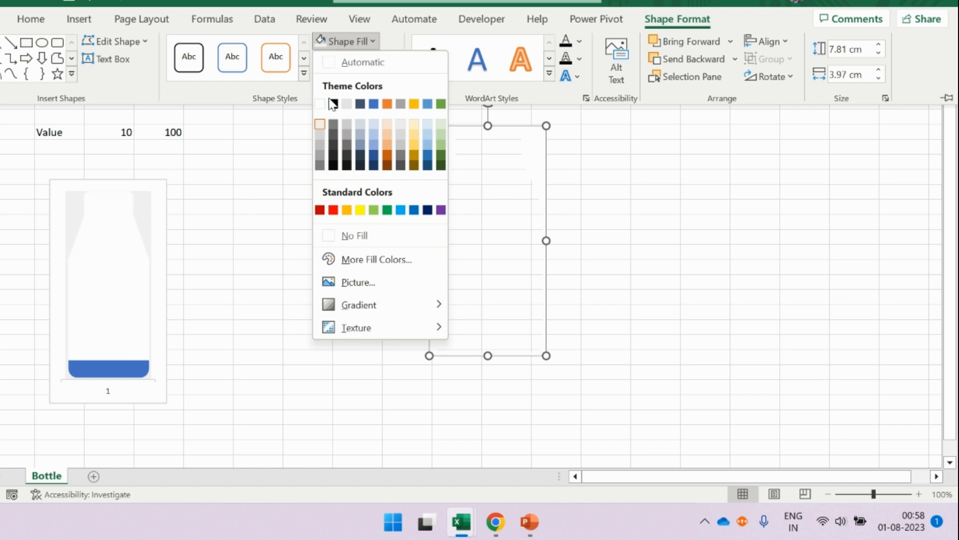
left_click(320, 105)
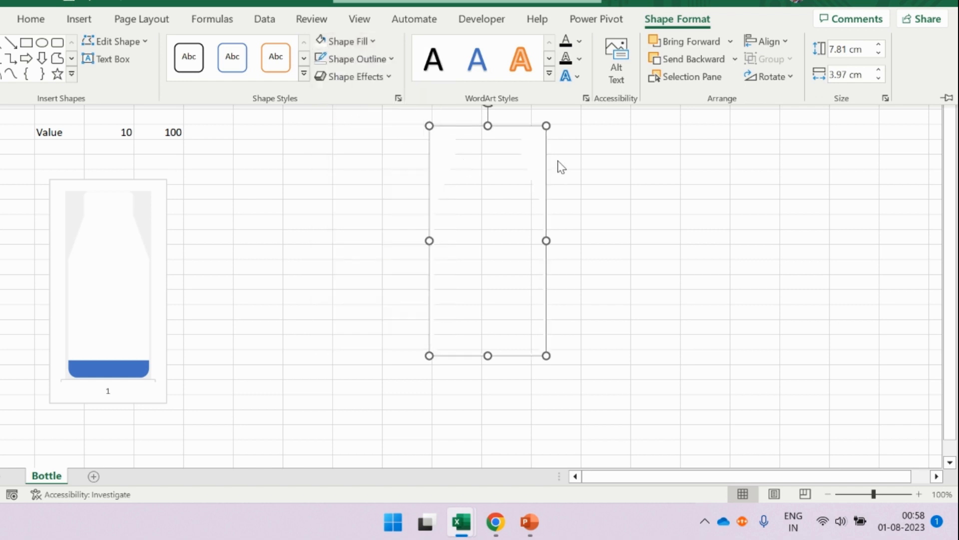
key("ctrl+F1")
left_click(86, 236)
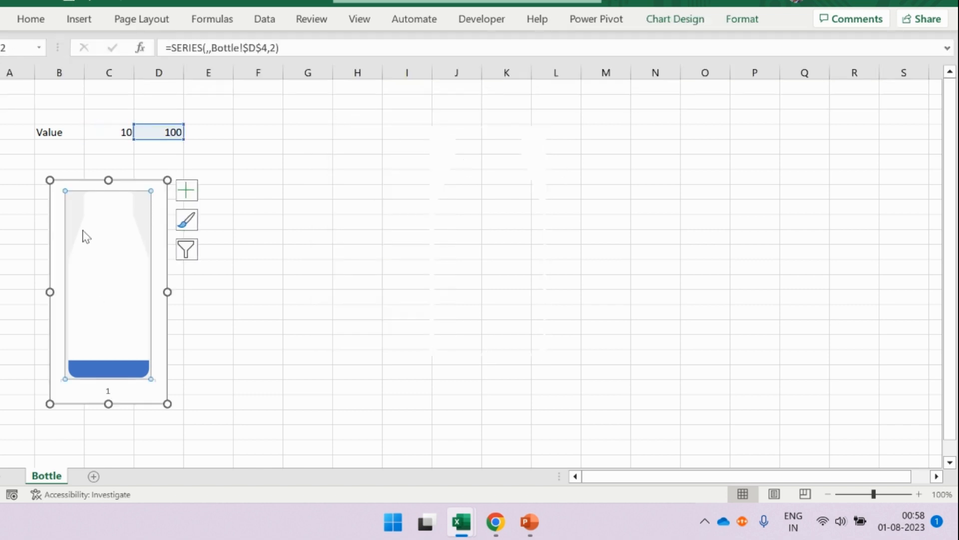
left_click(325, 251)
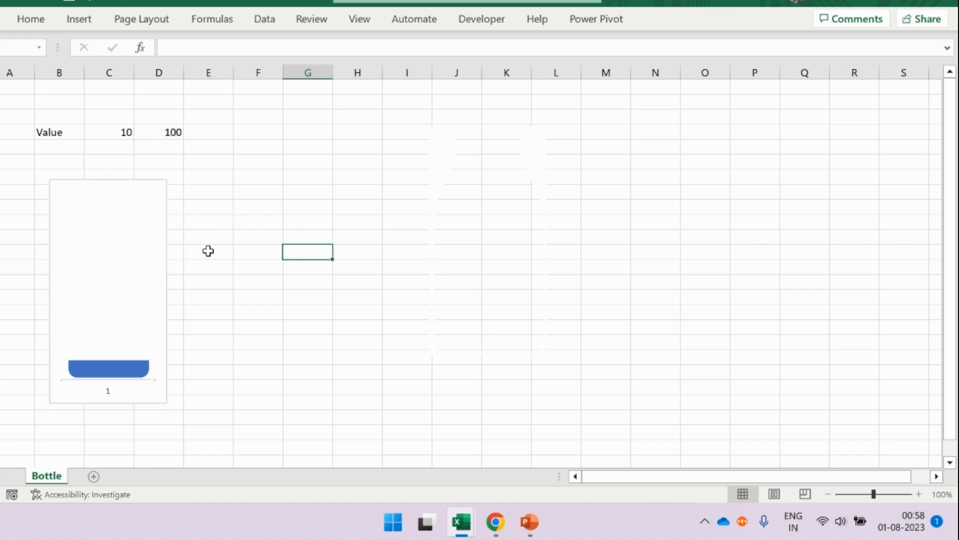
- Test the white bottle mask by entering 30 in cell C4
left_click(100, 235)
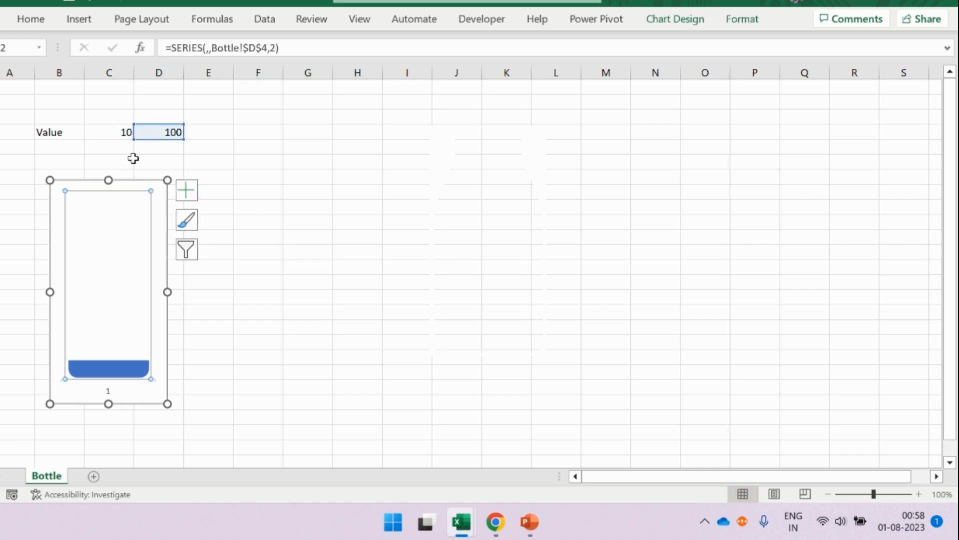
left_click(123, 131)
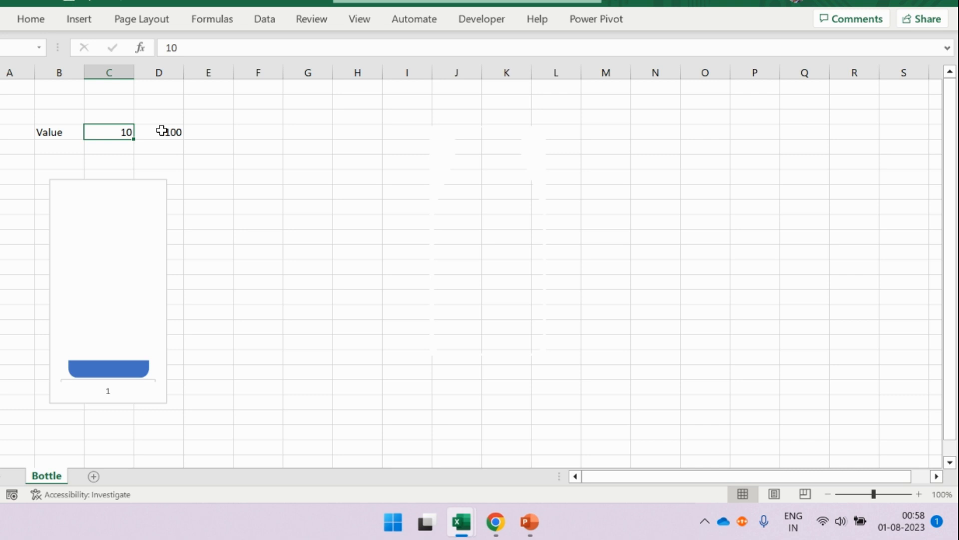
type("30")
key("Return")
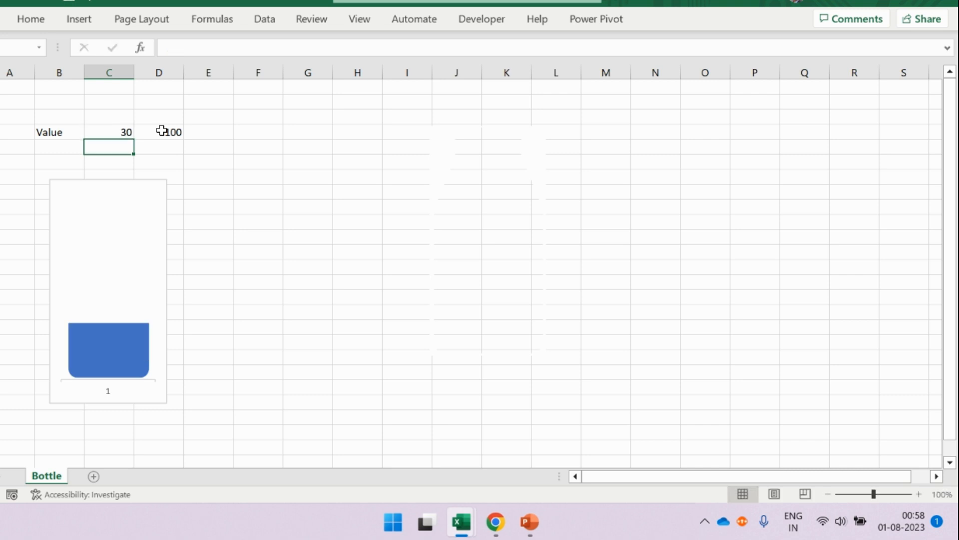
- Change the standalone bottle shape's fill back to light grey
left_click(440, 169)
left_click(678, 21)
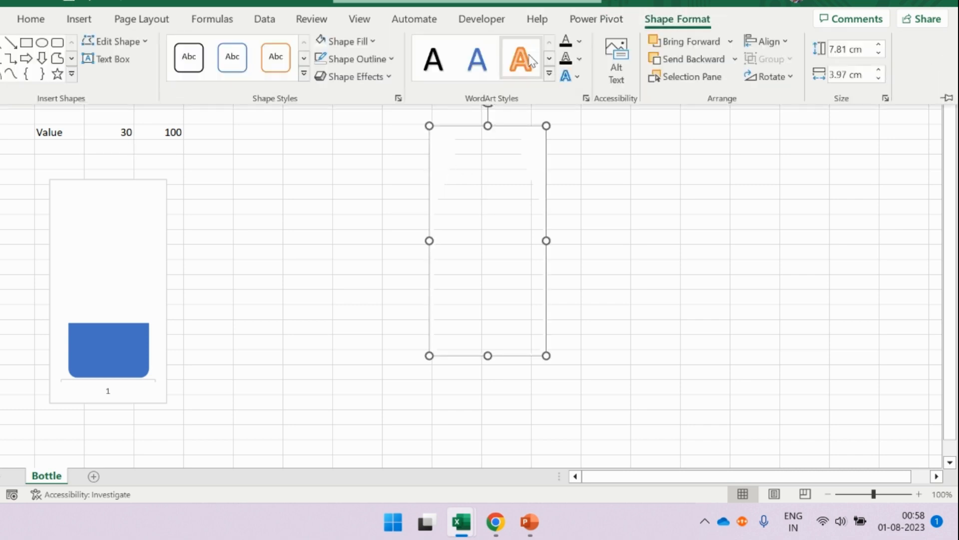
left_click(377, 47)
left_click(320, 122)
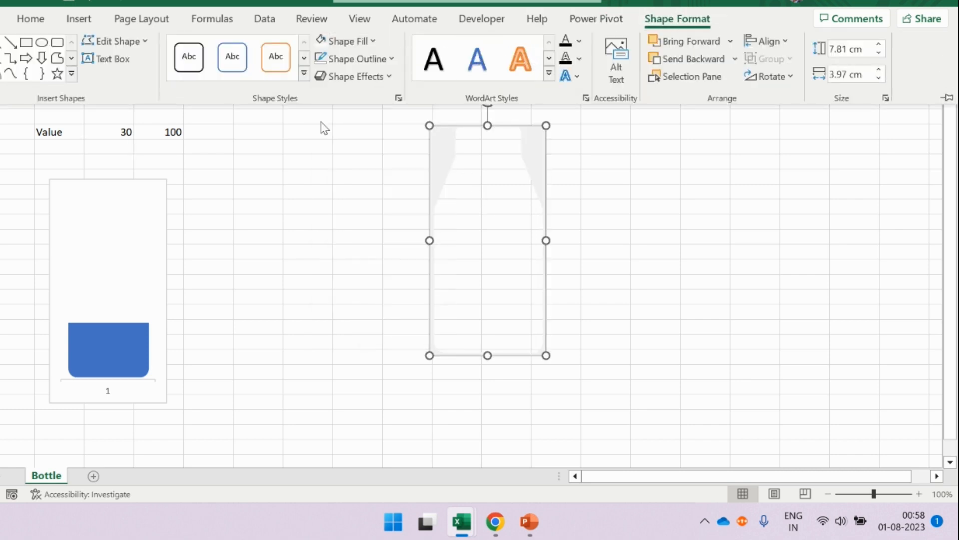
left_click(350, 203)
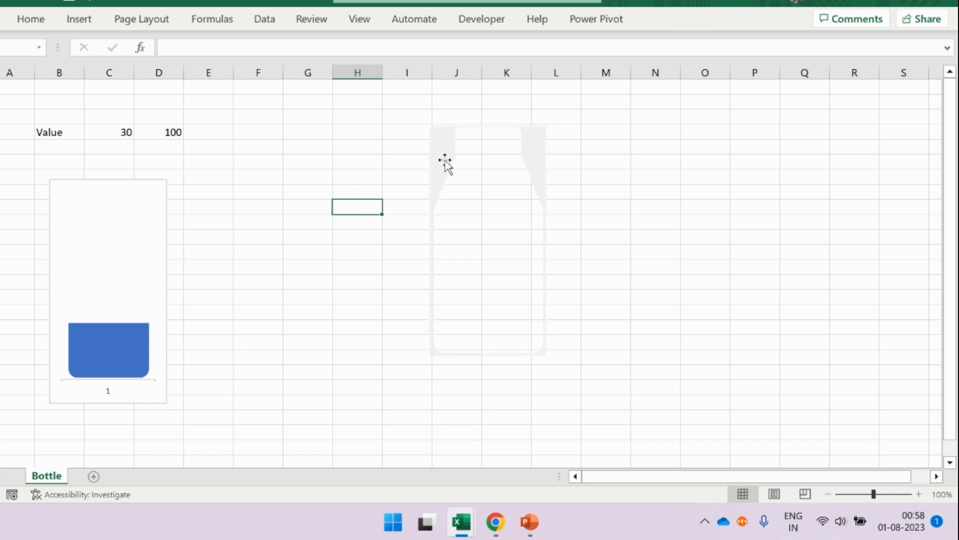
- Copy the light grey bottle shape and paste it onto the Series 2 column in place of the white version
left_click(446, 165)
key("ctrl+c")
left_click(115, 280)
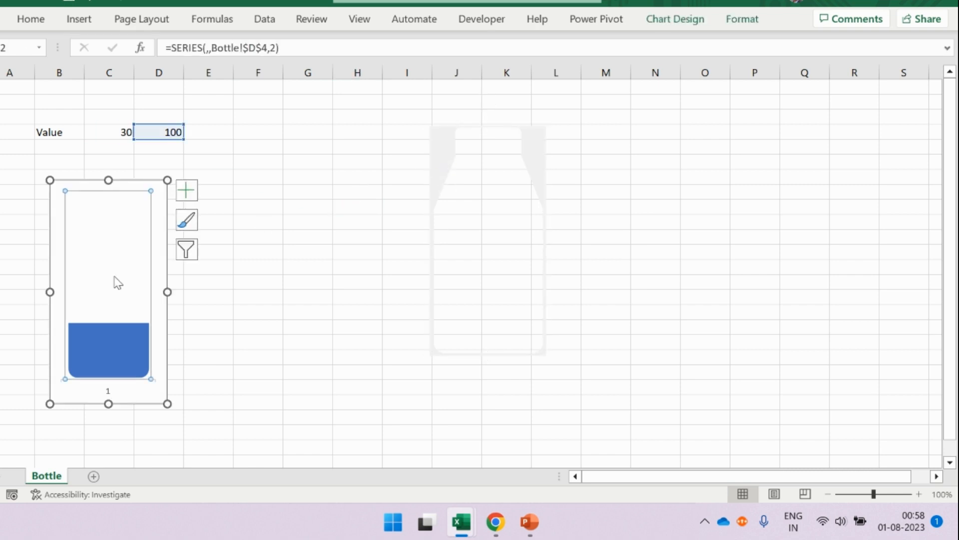
key("ctrl+v")
left_click(276, 280)
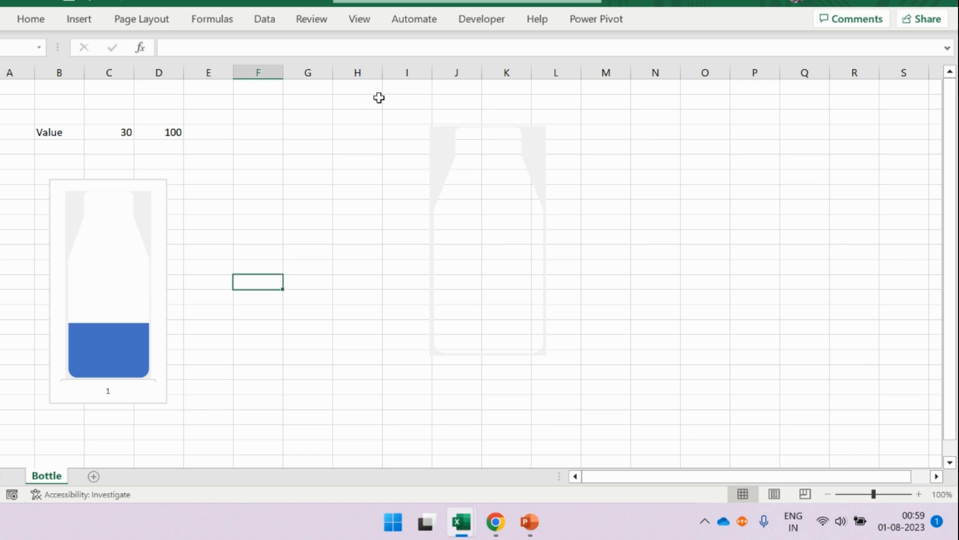
- Hide the worksheet gridlines on the Bottle sheet
left_click(362, 22)
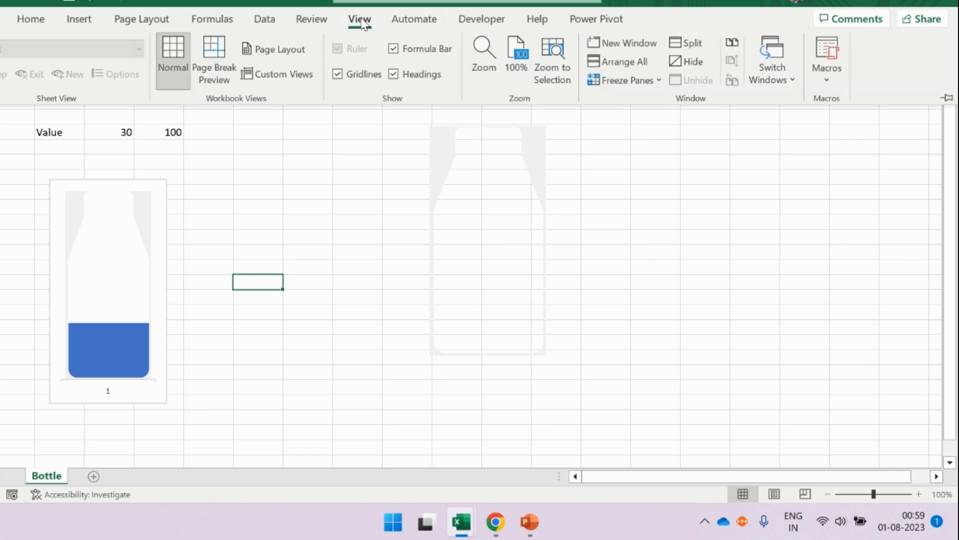
left_click(355, 73)
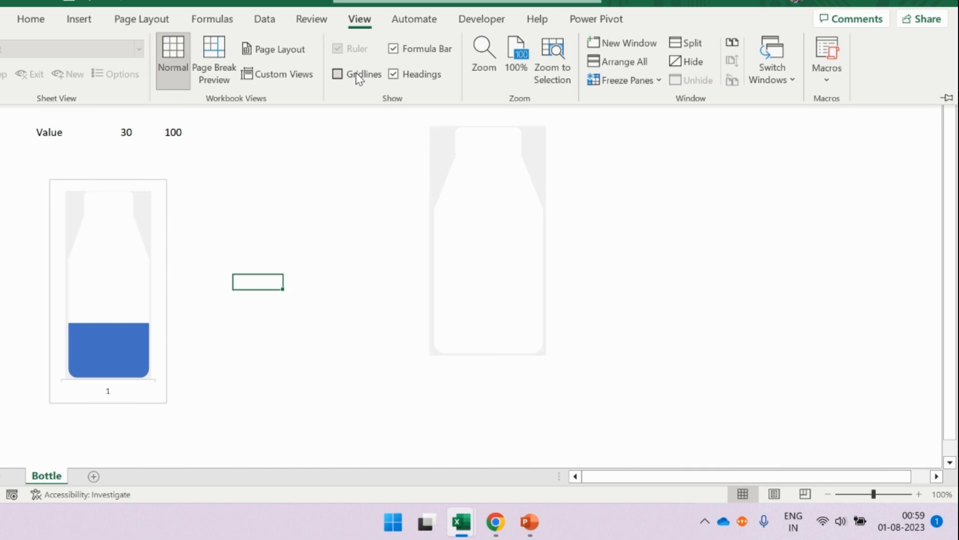
left_click(308, 193)
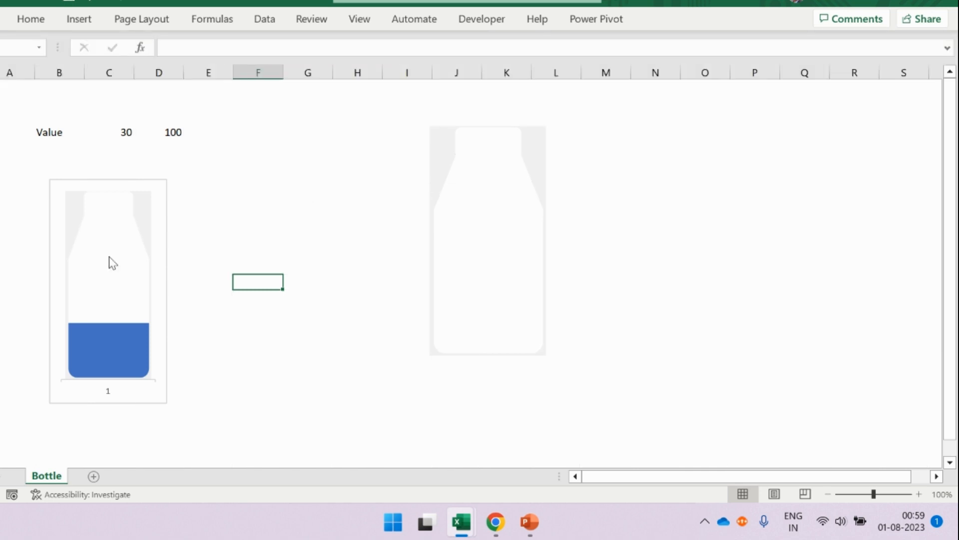
left_click(319, 223)
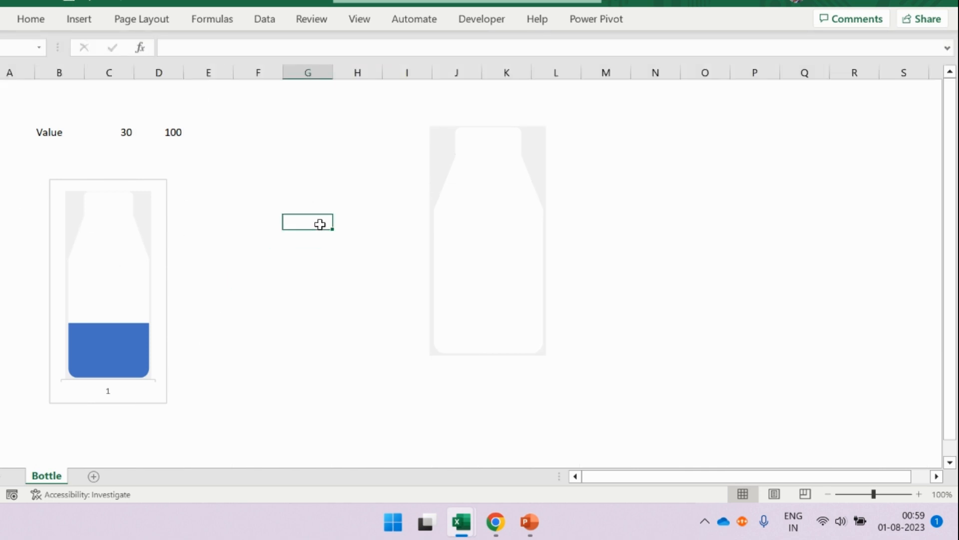
- Set the value in cell C4 to 75
left_click(100, 137)
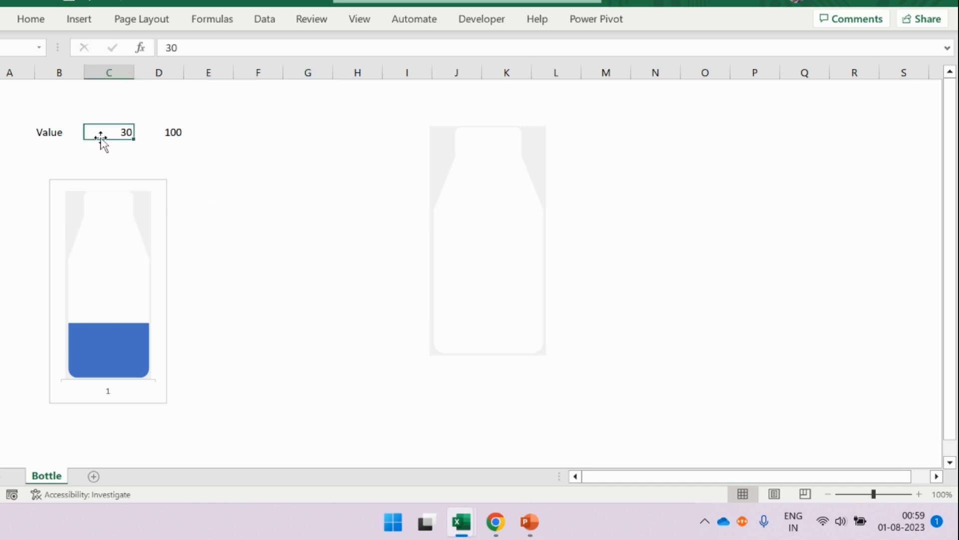
type("7")
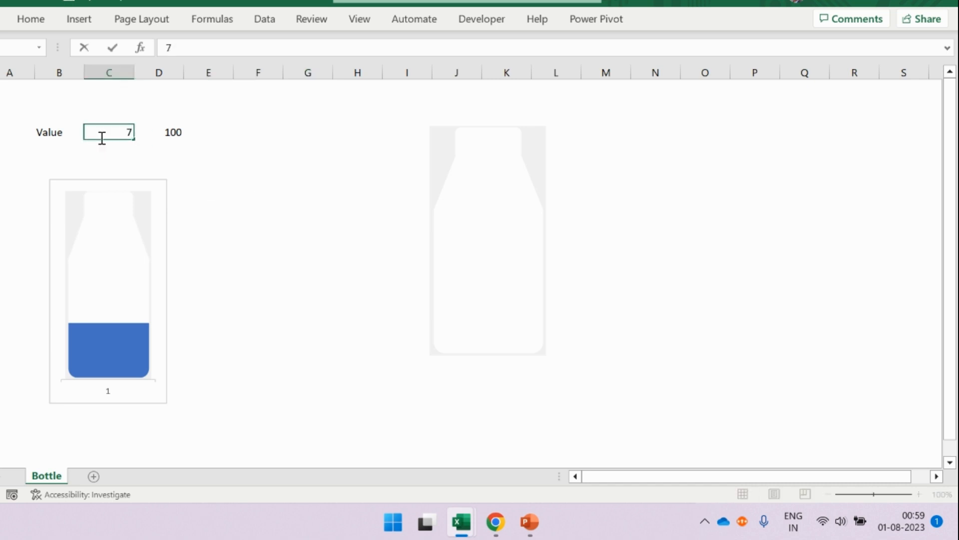
type("5")
key("Return")
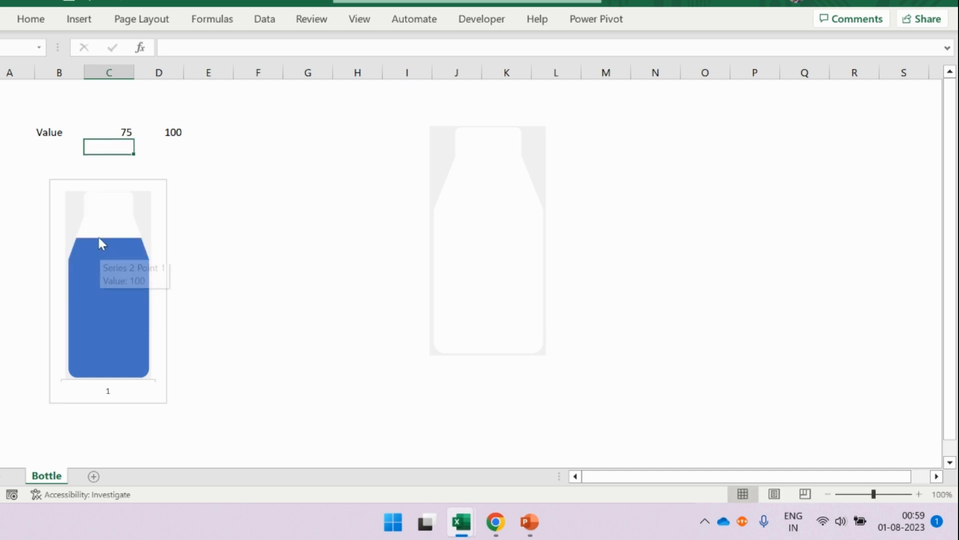
- Delete the horizontal category axis from the bottle chart
left_click(109, 393)
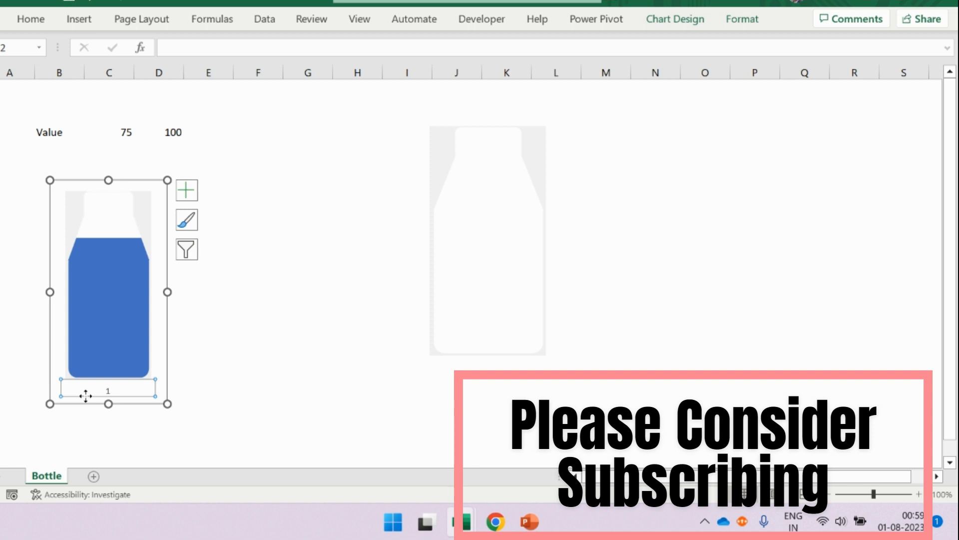
key("Delete")
left_click(301, 390)
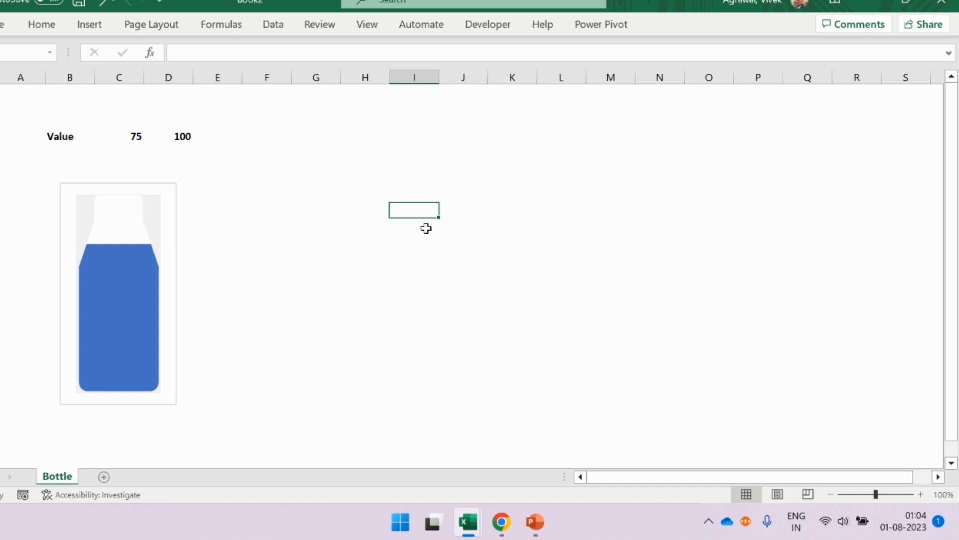
- Switch to Presentation1 in PowerPoint and add a blank slide after the bottle slide
left_click(547, 529)
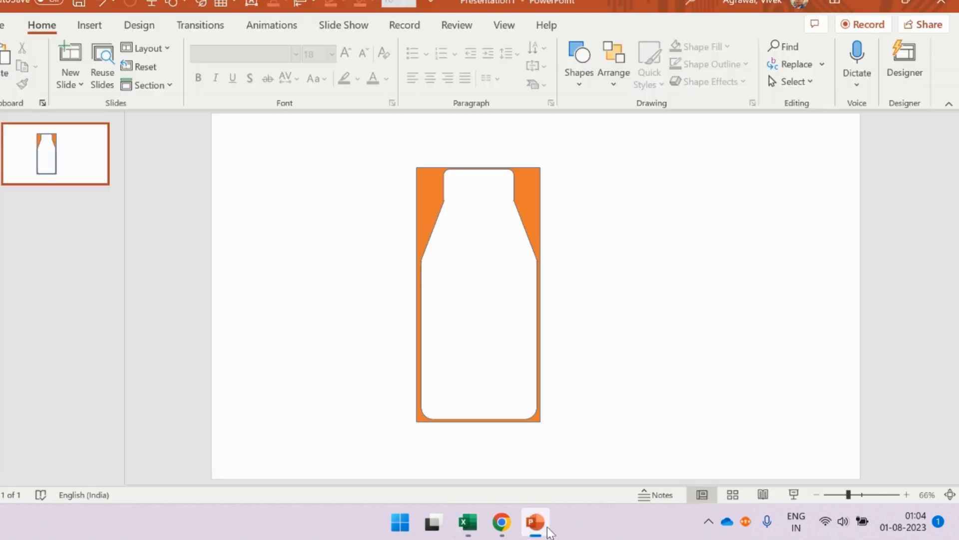
left_click(39, 251)
key("Return")
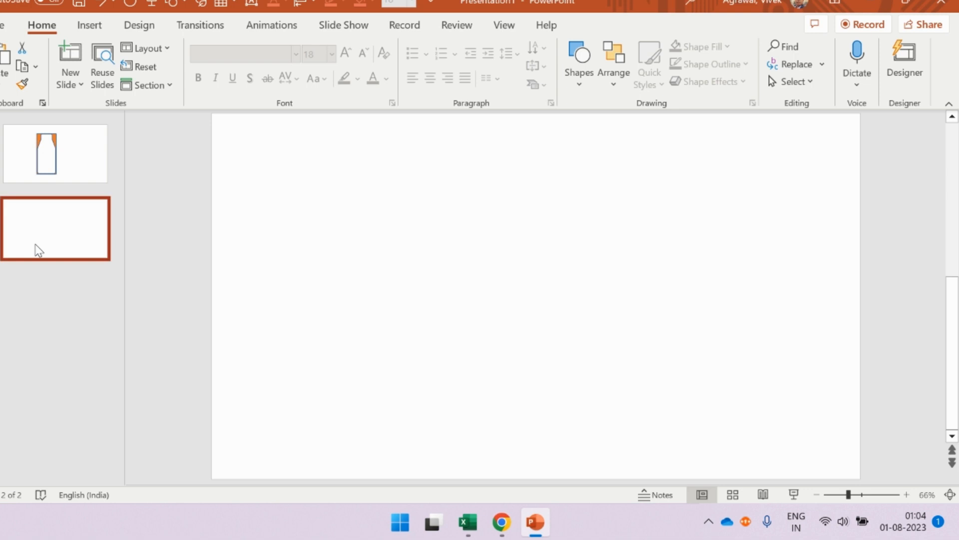
- Draw a tall, narrow rounded rectangle about 12.94 cm high and 2.62 cm wide on the second slide
left_click(90, 26)
left_click(253, 83)
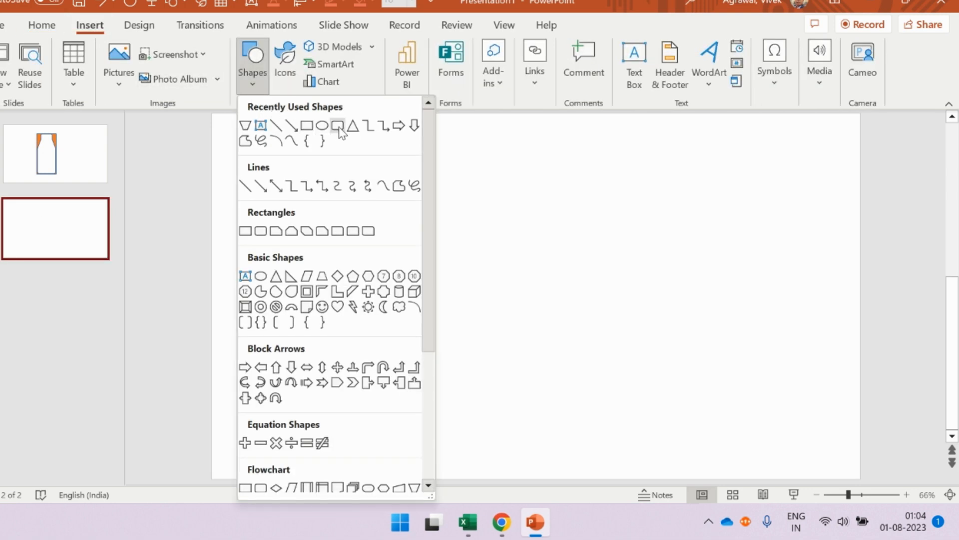
left_click(338, 127)
left_click_drag(388, 178, 440, 426)
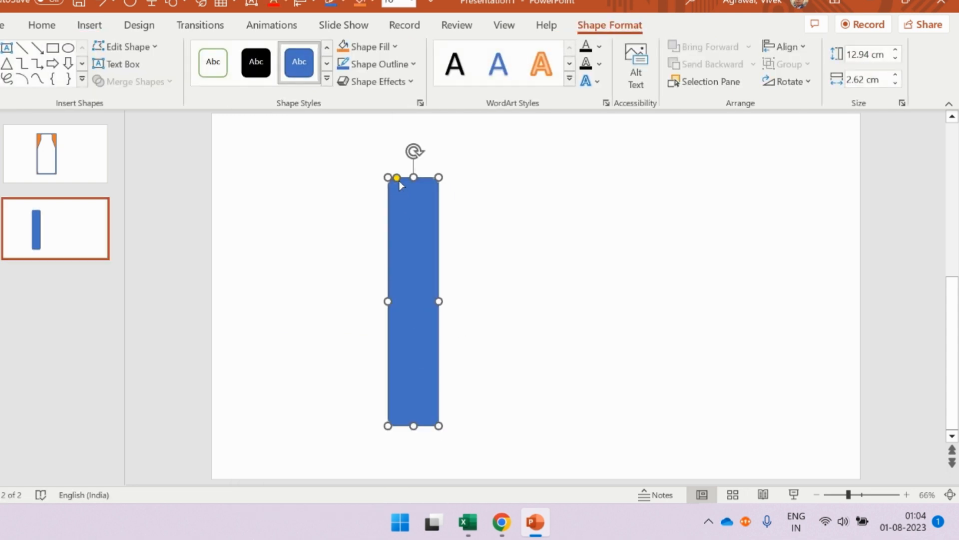
- Increase the corner rounding of the tall blue rectangle until its ends are almost semicircular
left_click_drag(396, 178, 426, 217)
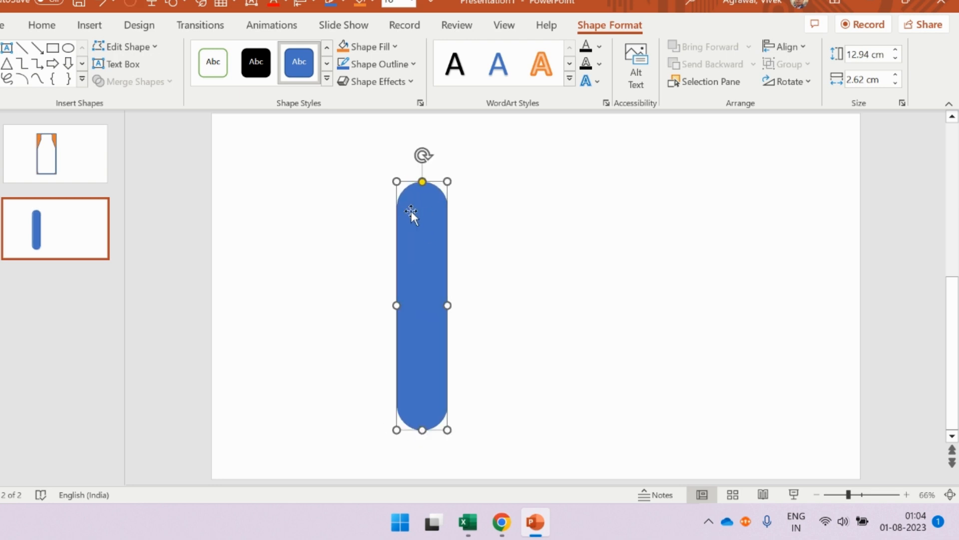
left_click_drag(422, 182, 418, 182)
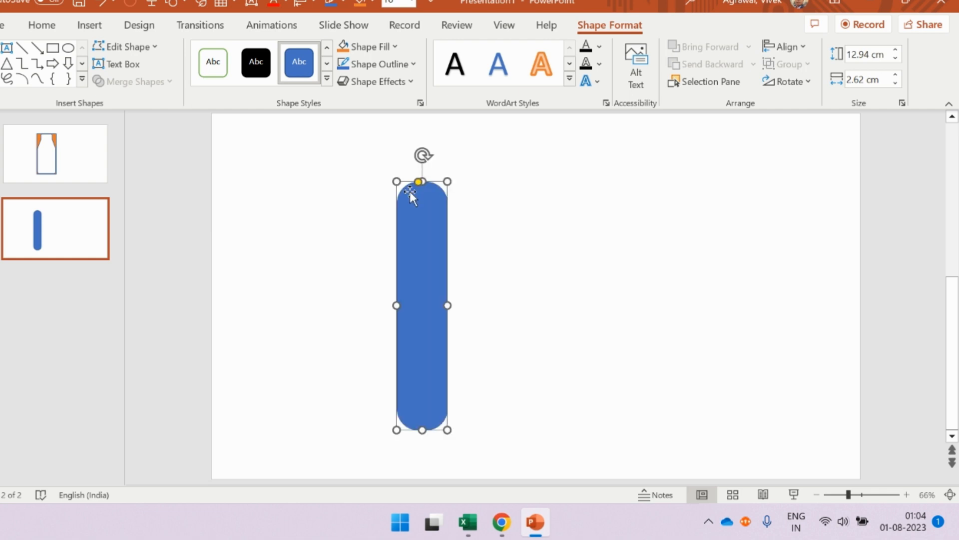
left_click(532, 216)
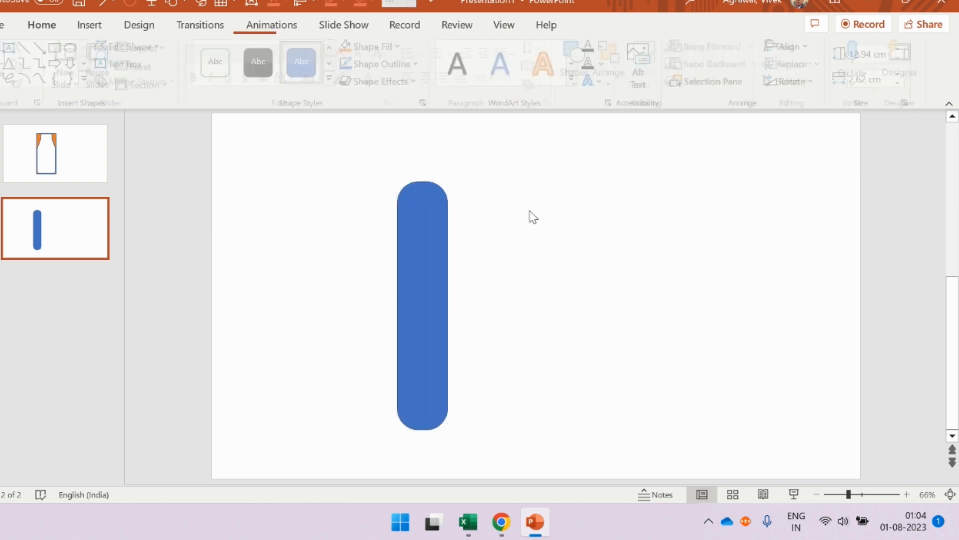
- Open the gallery of shapes for adding another shape to the second slide
left_click(101, 28)
left_click(254, 86)
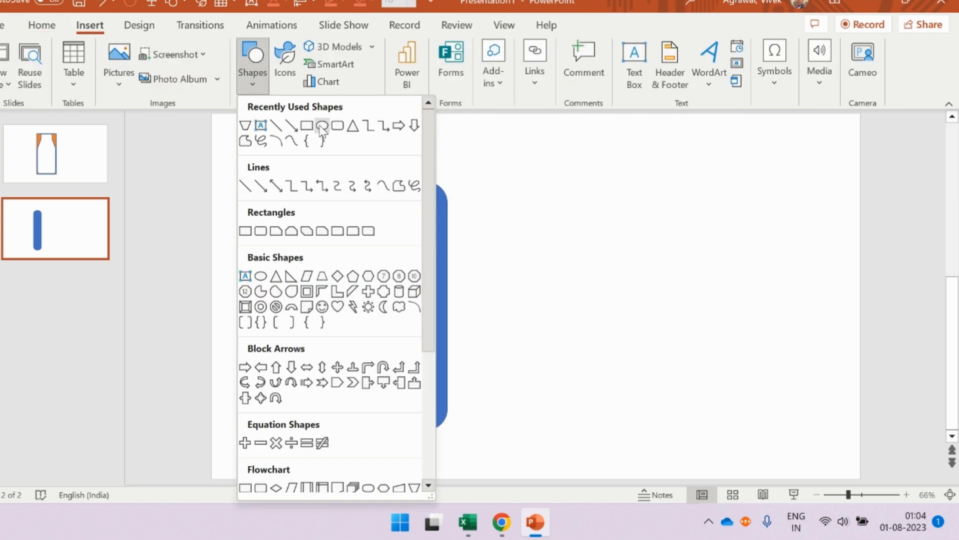
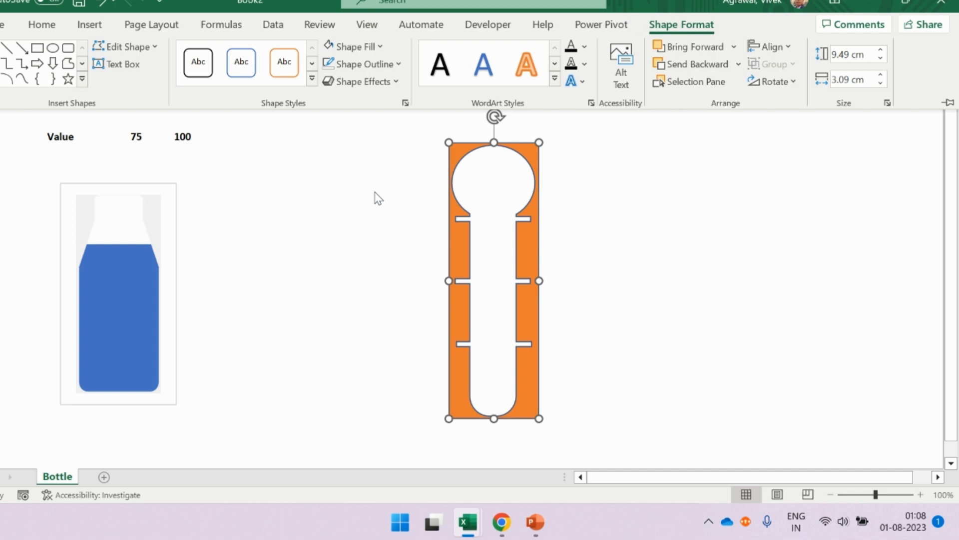
- Duplicate the bottle fill chart and place the copy beside the original, roughly over columns F to H
left_click(333, 205)
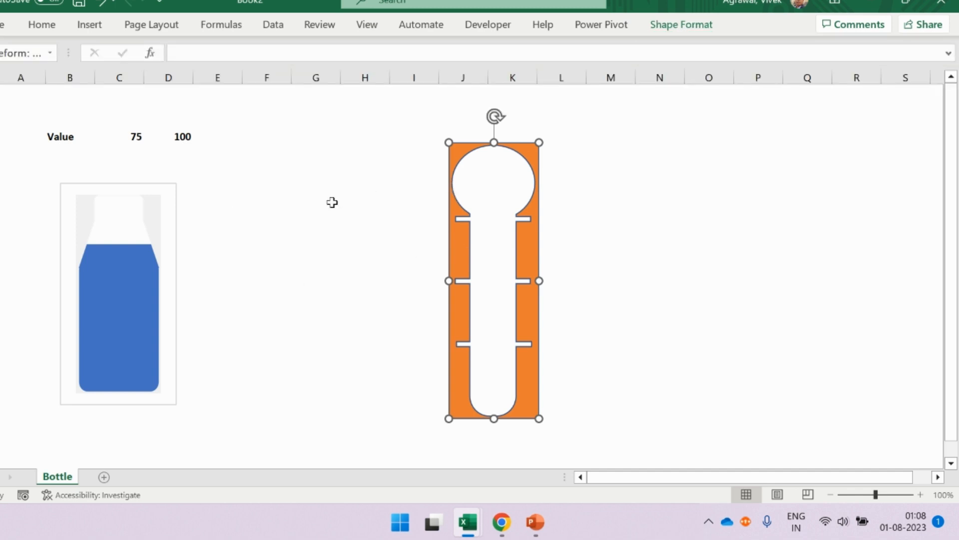
left_click(176, 192)
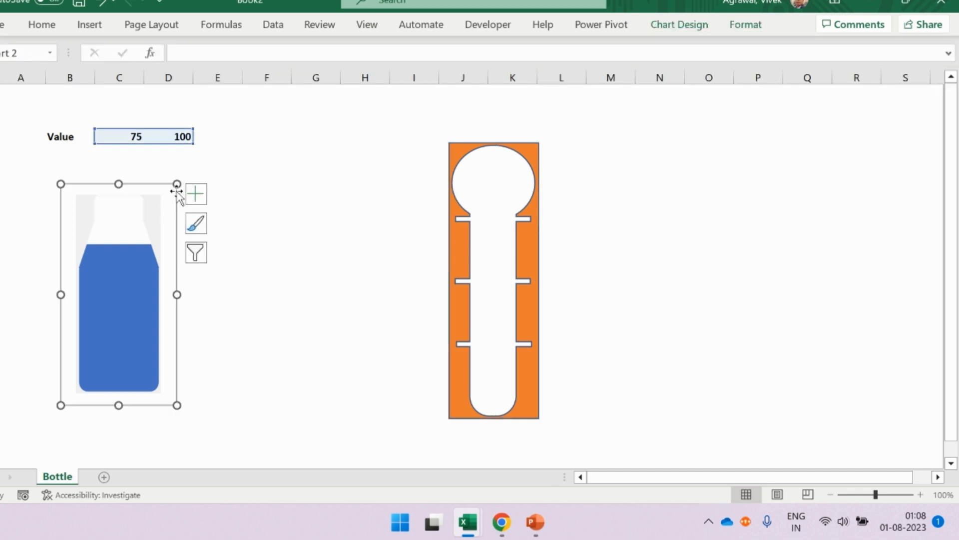
left_click(257, 255)
key("ctrl+v")
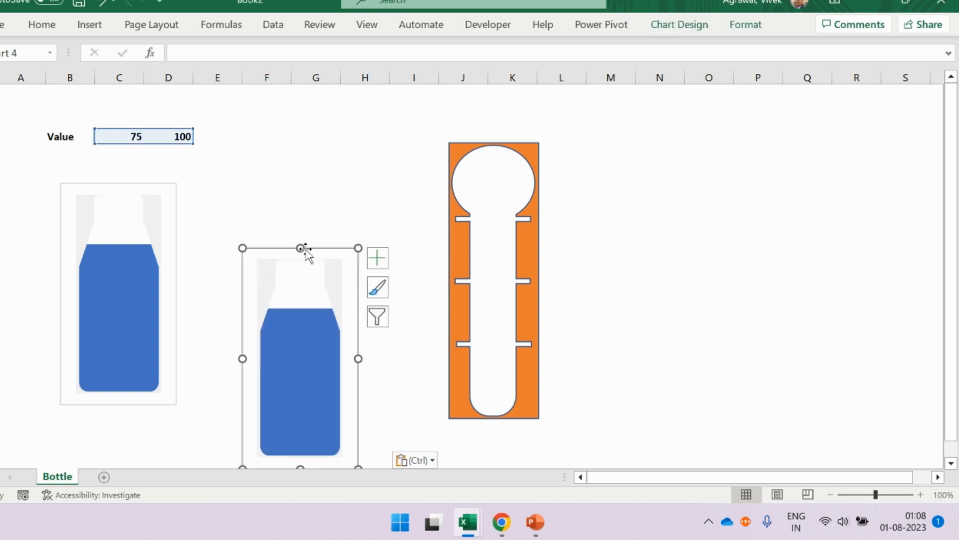
left_click_drag(313, 250, 321, 190)
- Recolour the orange tube-shaped mask with a white fill and a blue theme-colour outline
left_click(540, 154)
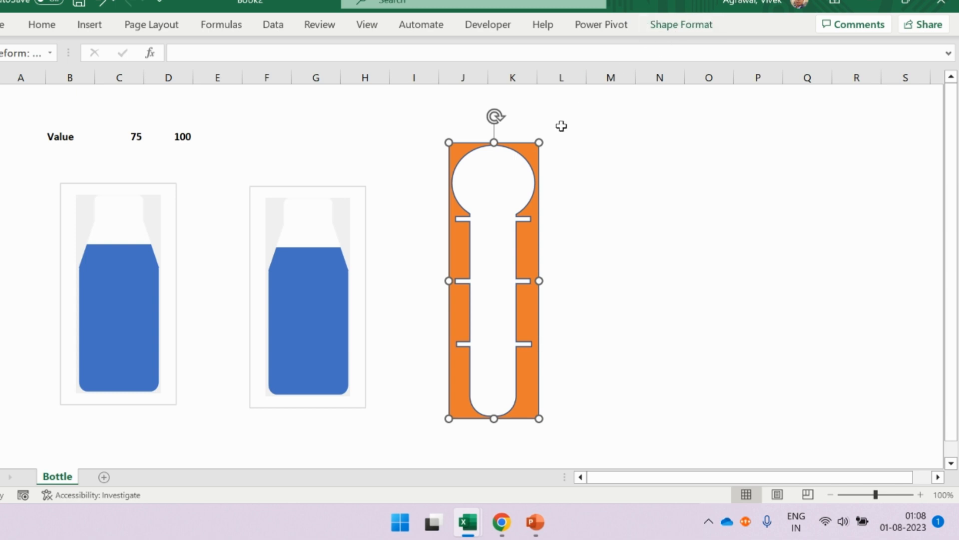
left_click(683, 29)
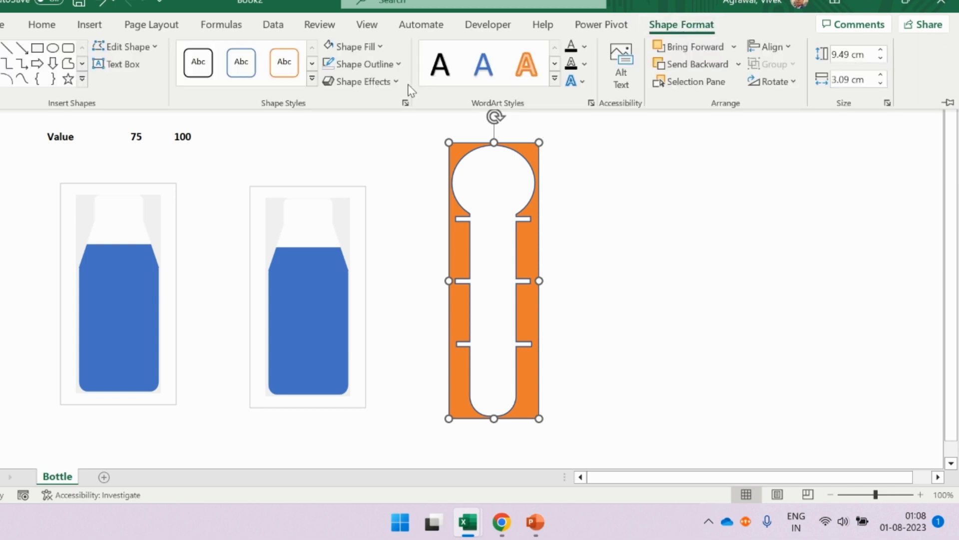
left_click(366, 53)
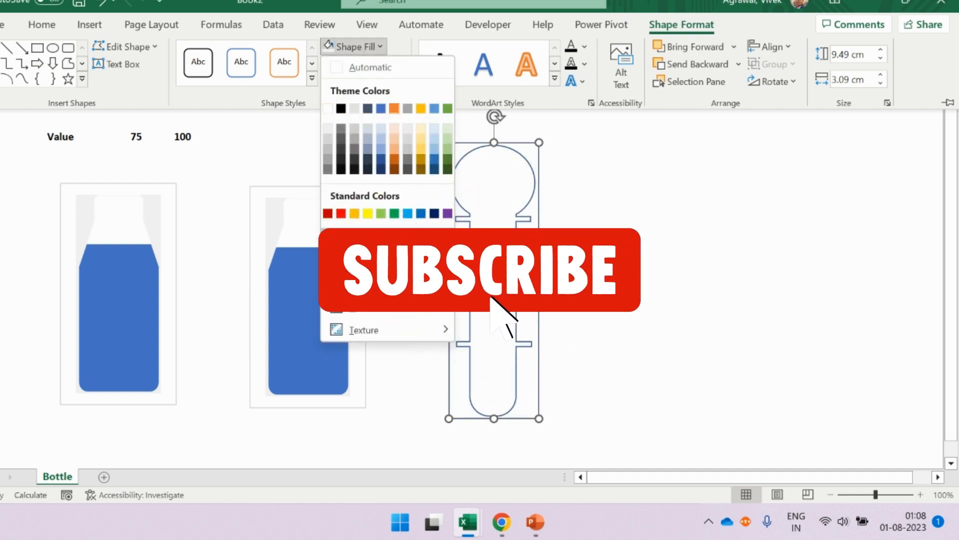
left_click(365, 238)
left_click(378, 46)
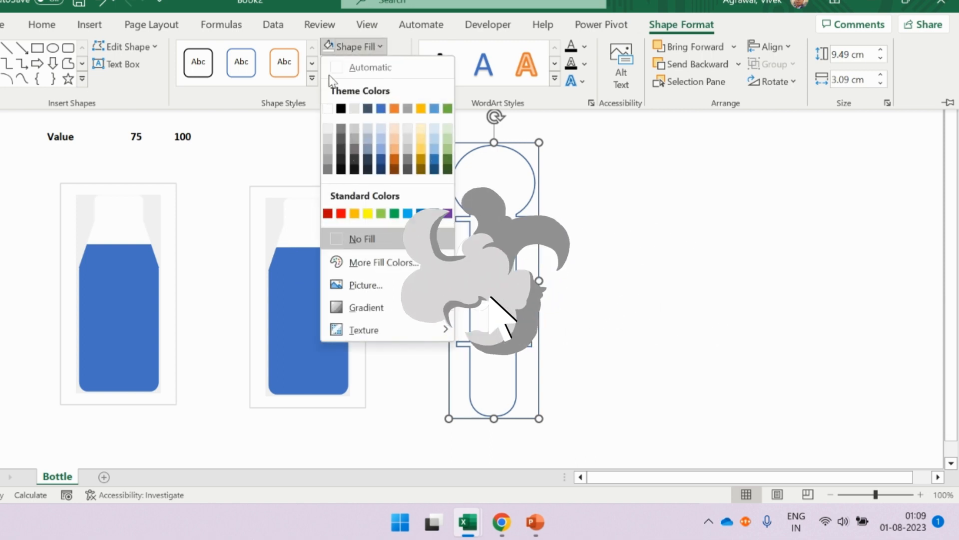
left_click(328, 110)
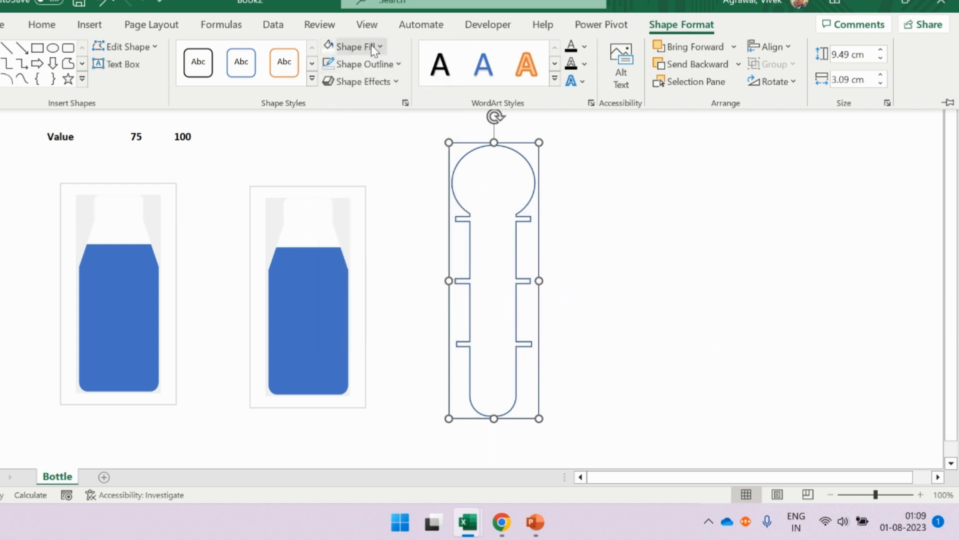
left_click(375, 45)
left_click(327, 109)
left_click(400, 62)
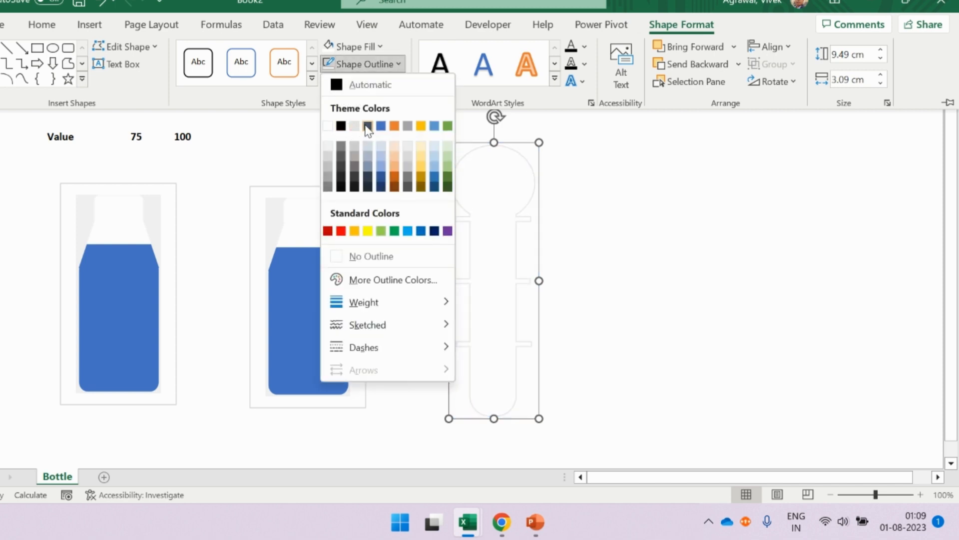
left_click(382, 126)
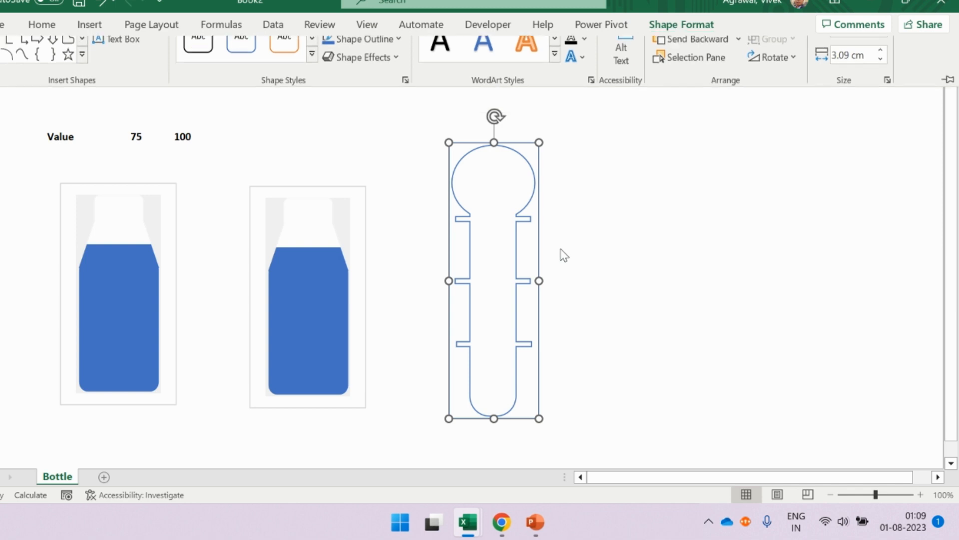
- Paste the tube-shaped mask into the 100 series of the copied chart and shift that chart slightly upward
left_click(346, 242)
key("ctrl+v")
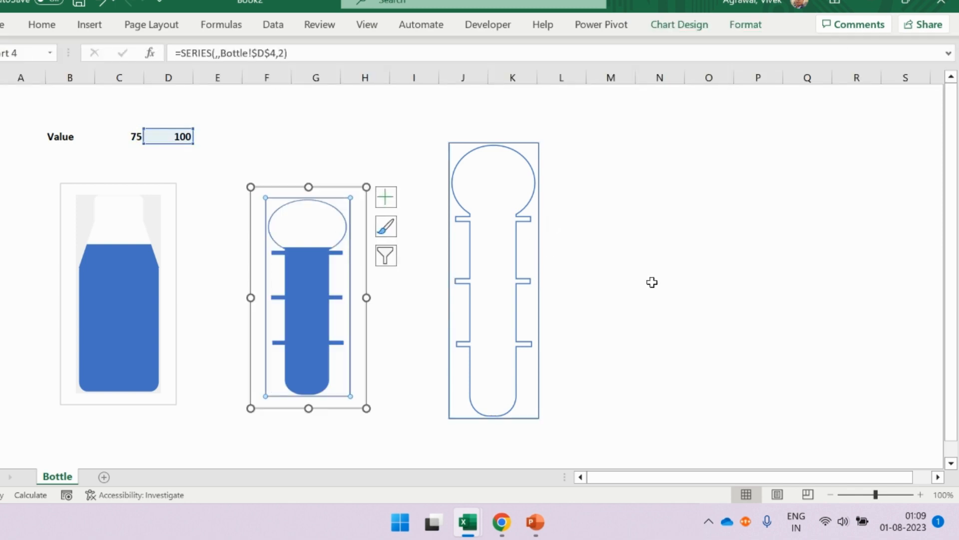
left_click(647, 282)
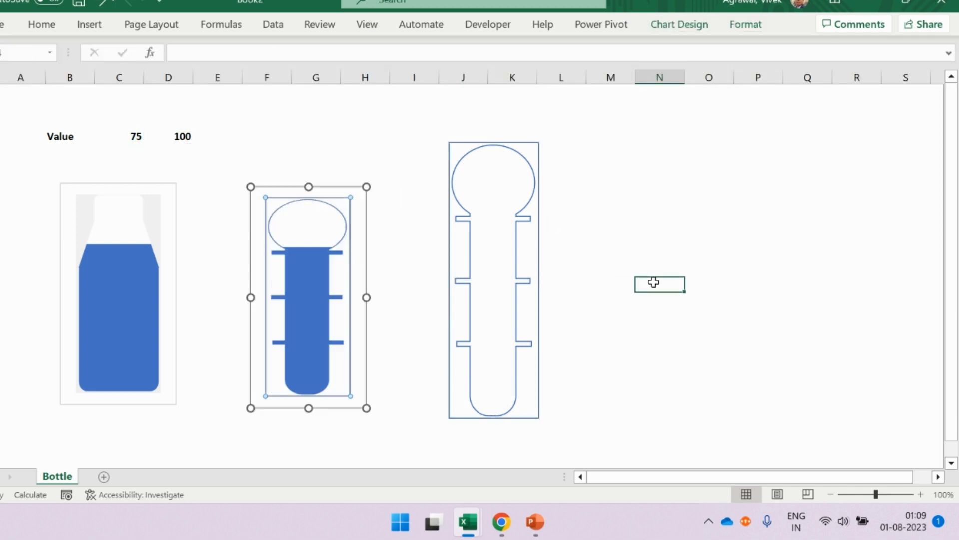
left_click(328, 186)
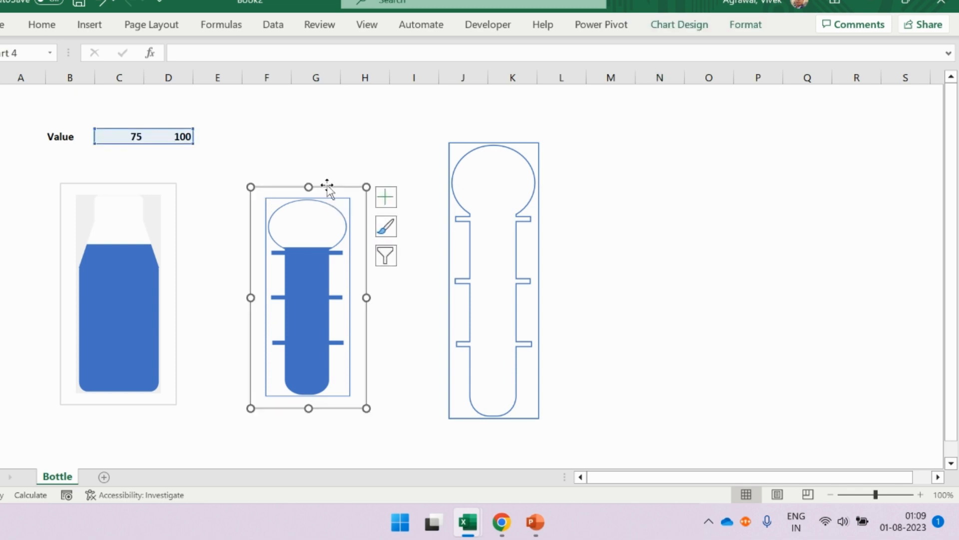
left_click_drag(327, 186, 328, 164)
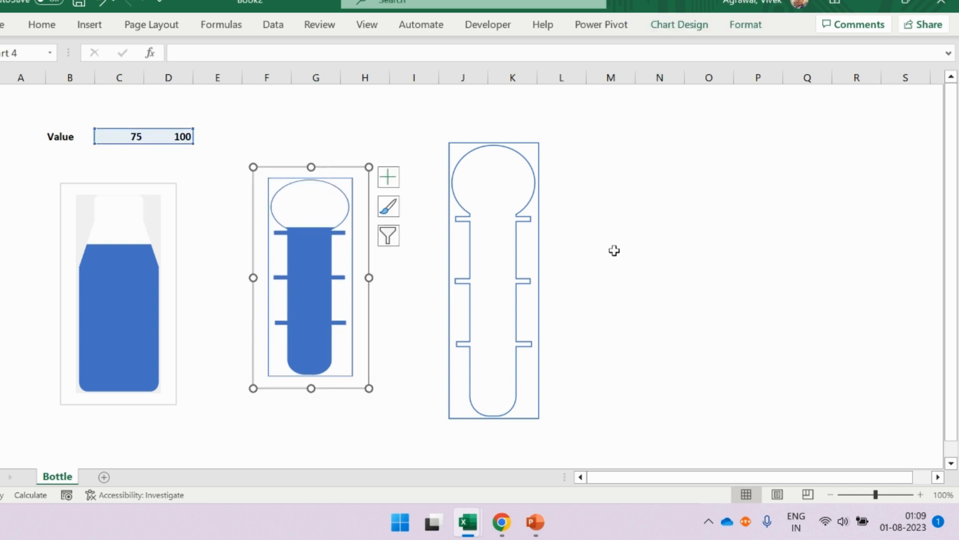
left_click(613, 251)
- Test the fill levels of both charts by entering 20, 25, 30 and 100 in turn in cell C4
left_click(131, 142)
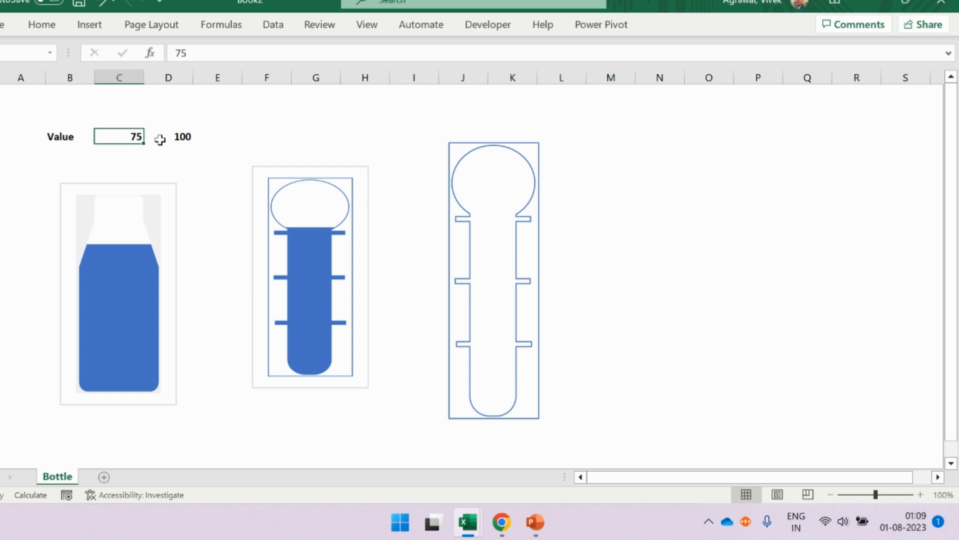
type("20")
key("Return")
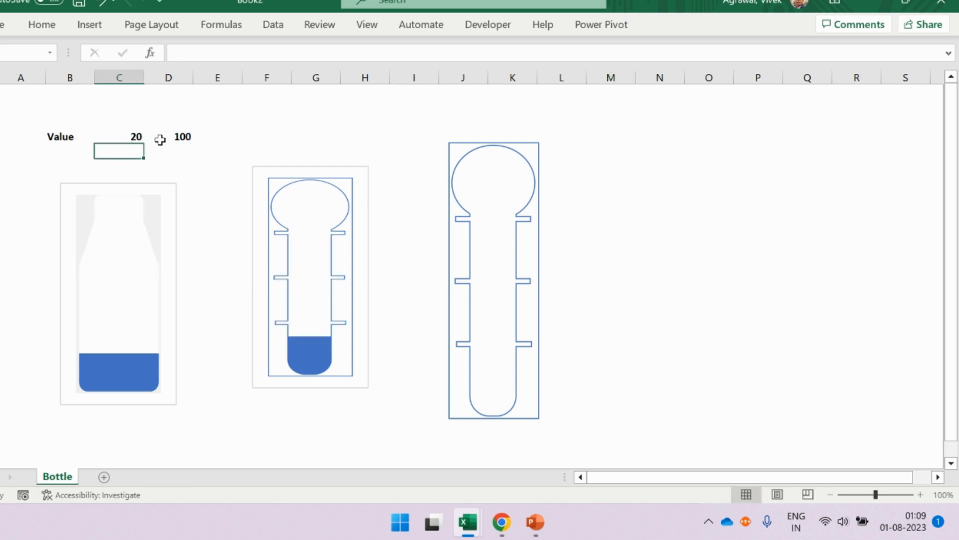
left_click(120, 139)
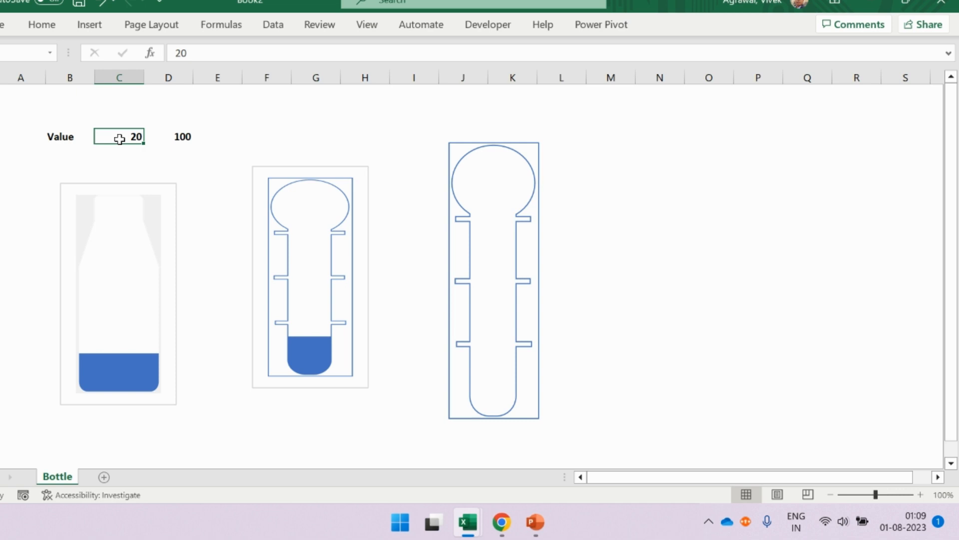
type("25")
key("Return")
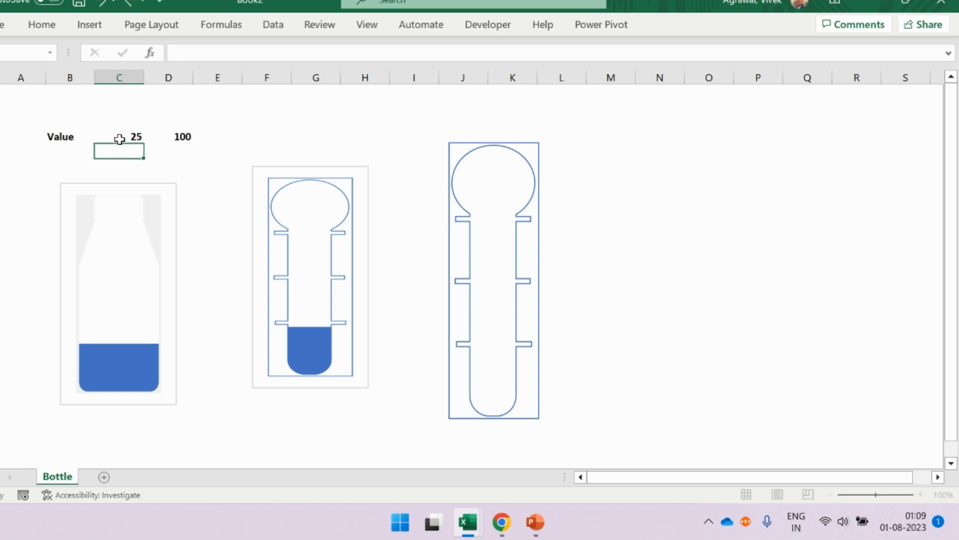
left_click(137, 137)
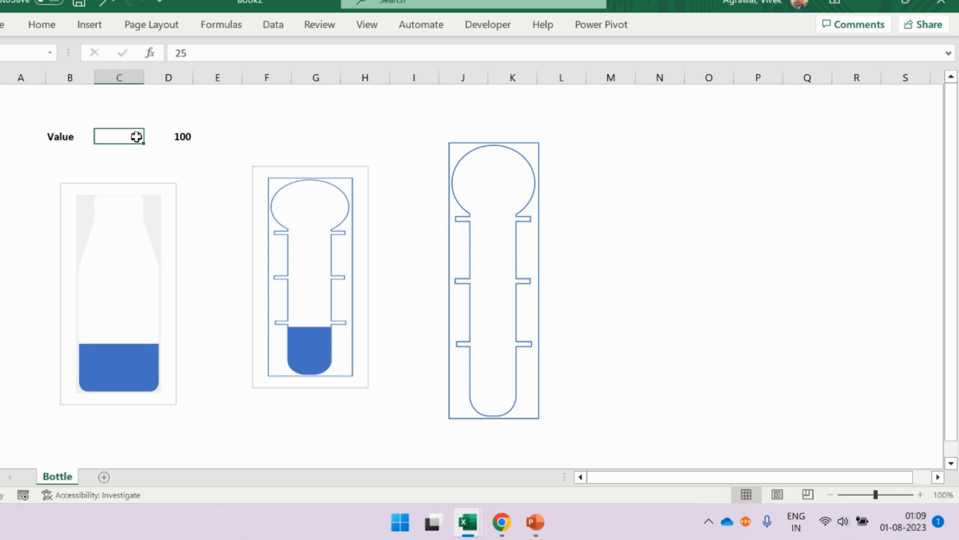
type("30")
key("Return")
left_click(129, 139)
type("100")
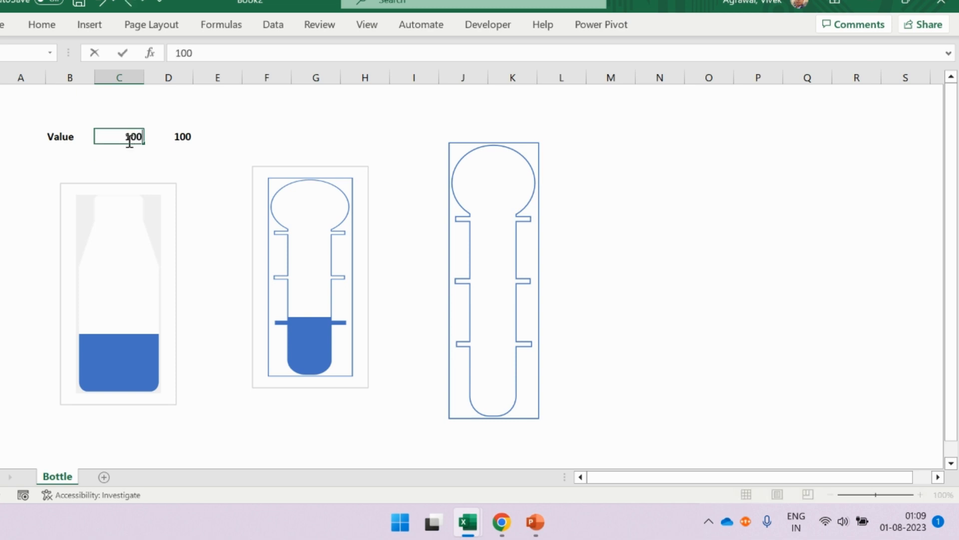
key("Return")
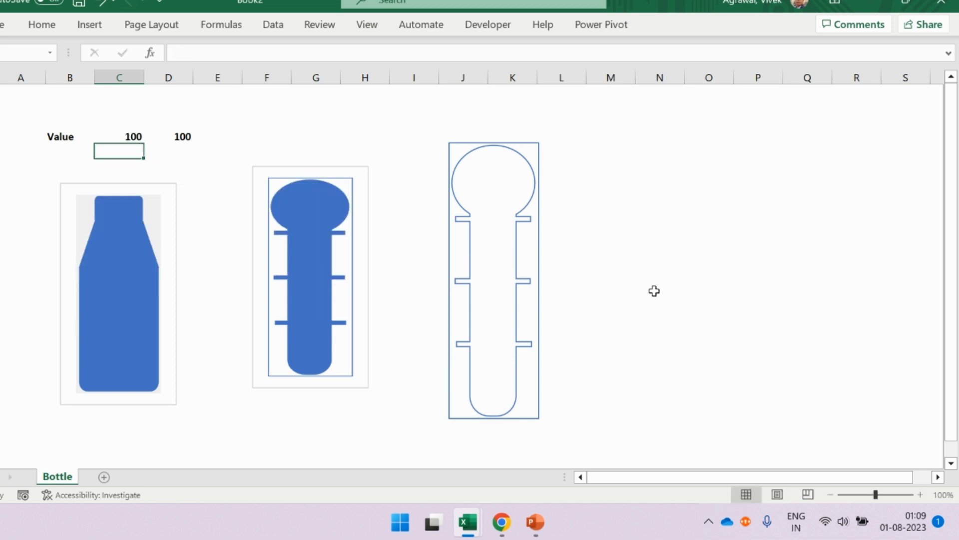
- Move the loose tube mask away to about columns N to P and bring the tube chart's top edge level with the bottle chart
left_click(657, 298)
left_click(538, 141)
left_click_drag(539, 140, 763, 153)
left_click(310, 168)
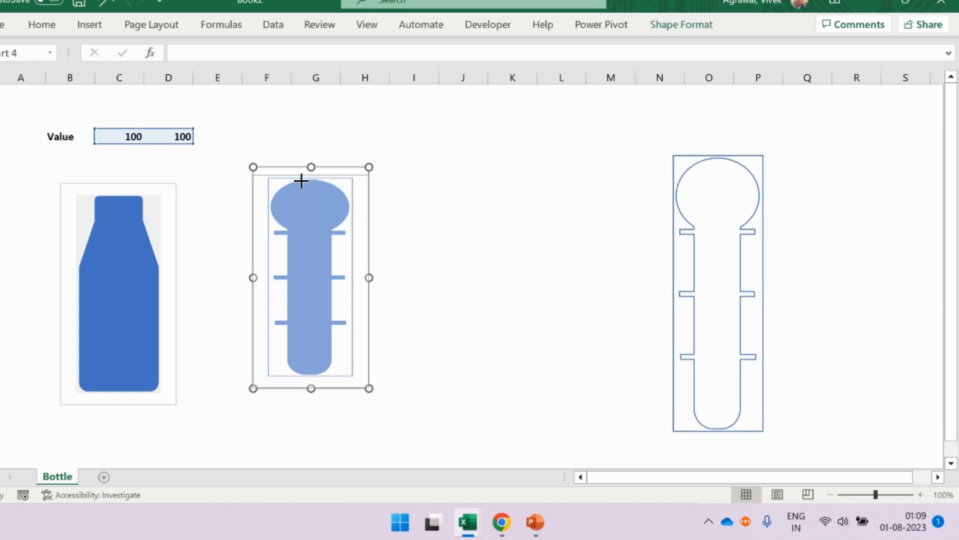
left_click_drag(299, 184, 300, 184)
left_click(443, 207)
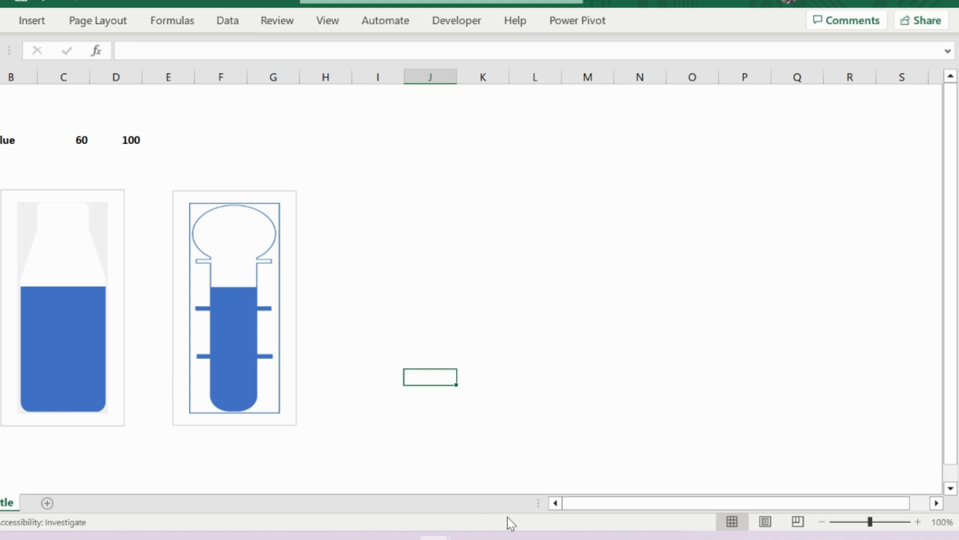
- Switch to PowerPoint and draw a flat rectangle about 0.86 cm high and 4.65 cm wide on the blank third slide
mouse_move(509, 536)
left_click(540, 466)
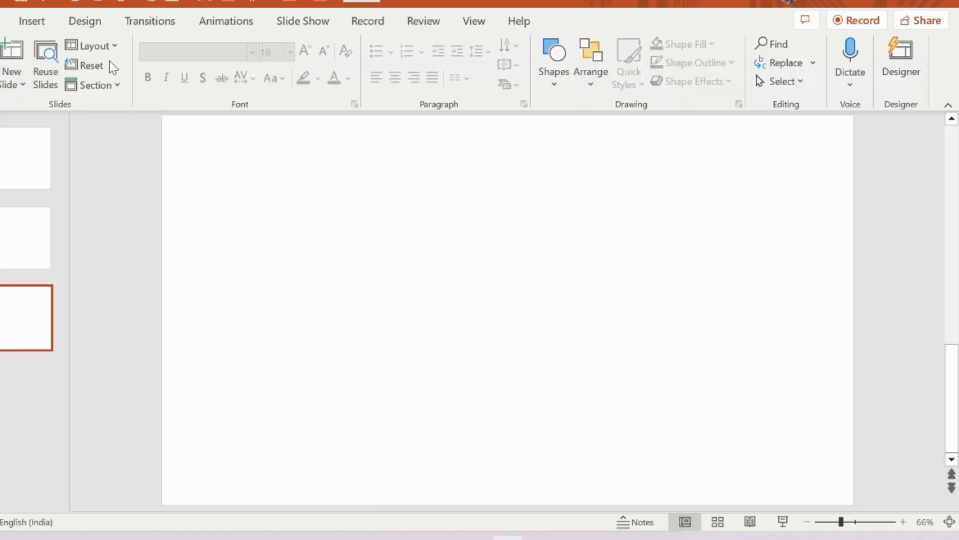
left_click(32, 22)
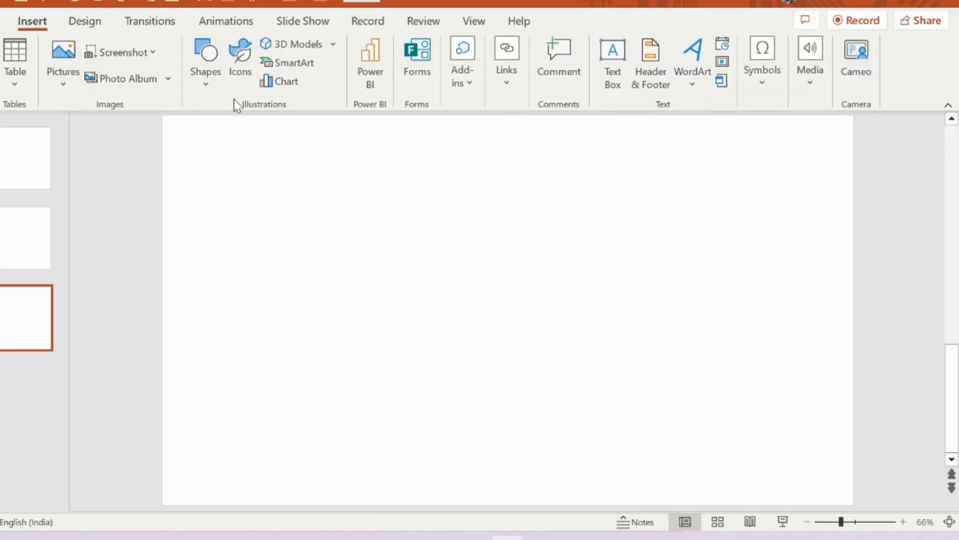
left_click(205, 63)
left_click(248, 128)
left_click_drag(300, 157, 354, 190)
- Copy the flat rectangle repeatedly and stack the copies below it to form a column of eight bars
key("ctrl+v")
left_click(403, 219)
left_click_drag(400, 213, 293, 143)
key("ctrl+c")
key("ctrl+v")
left_click_drag(326, 171, 324, 300)
key("ctrl+v")
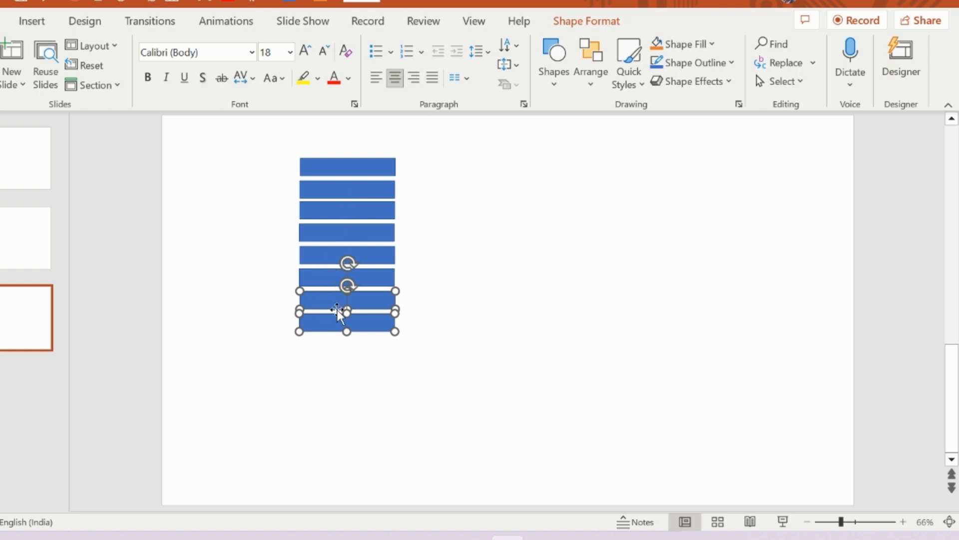
- Align the centres of all eight bars and distribute them vertically
left_click_drag(405, 345, 295, 158)
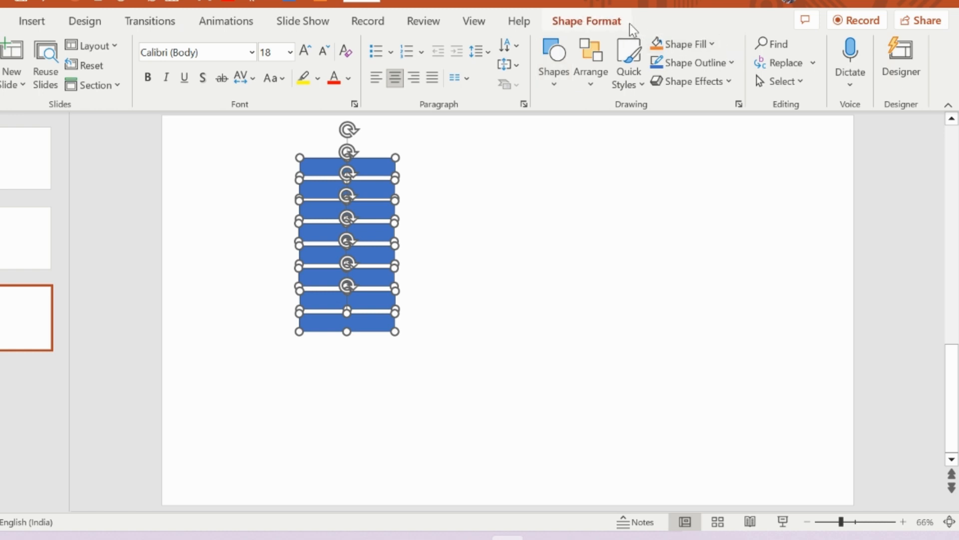
left_click(606, 23)
left_click(772, 44)
left_click(808, 89)
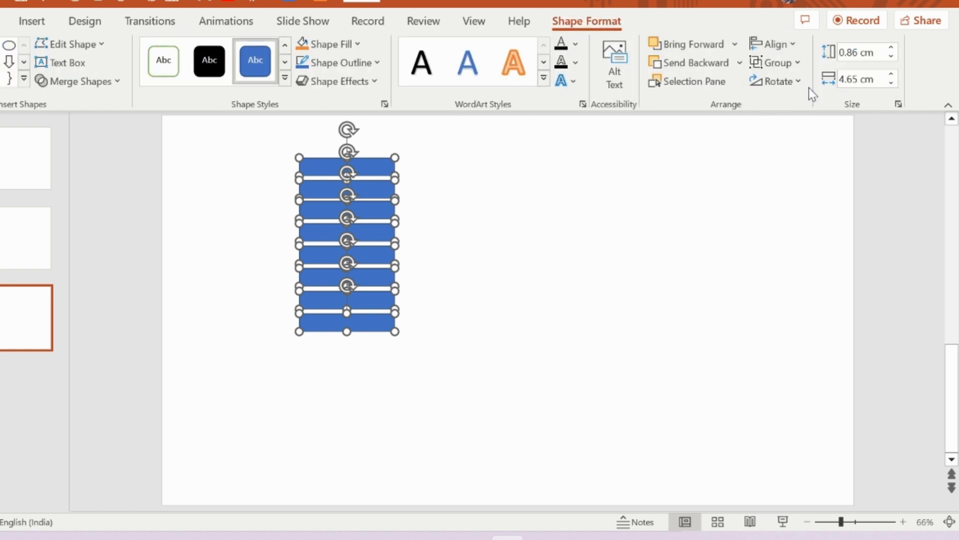
left_click(774, 44)
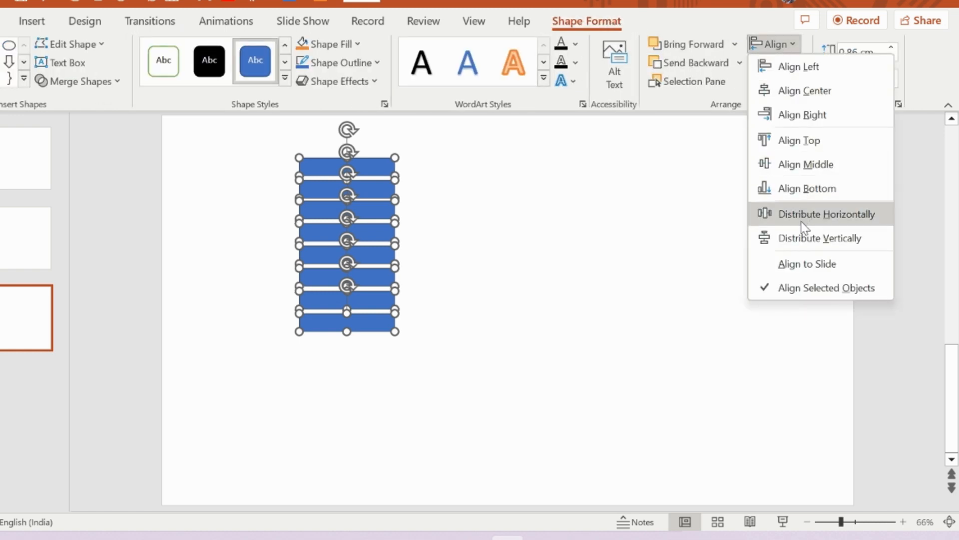
left_click(806, 238)
left_click(627, 266)
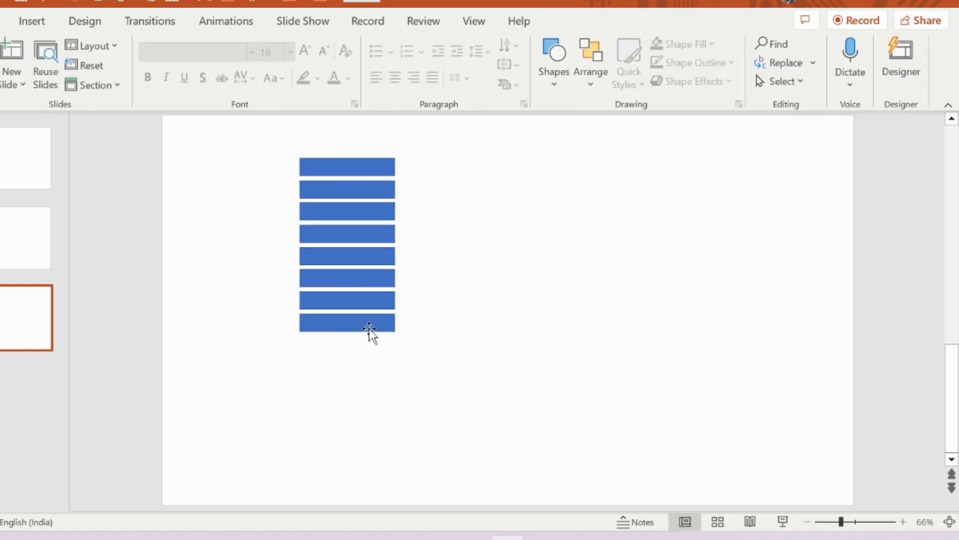
- Move the lowest bar slightly upward and redistribute all eight bars vertically for narrower gaps
left_click_drag(369, 330, 368, 317)
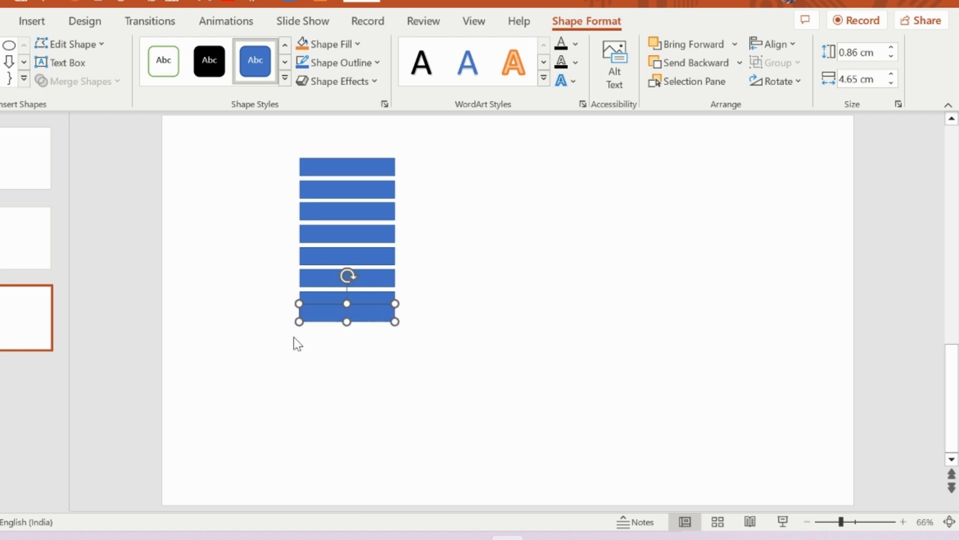
left_click(505, 324)
key("ctrl+a")
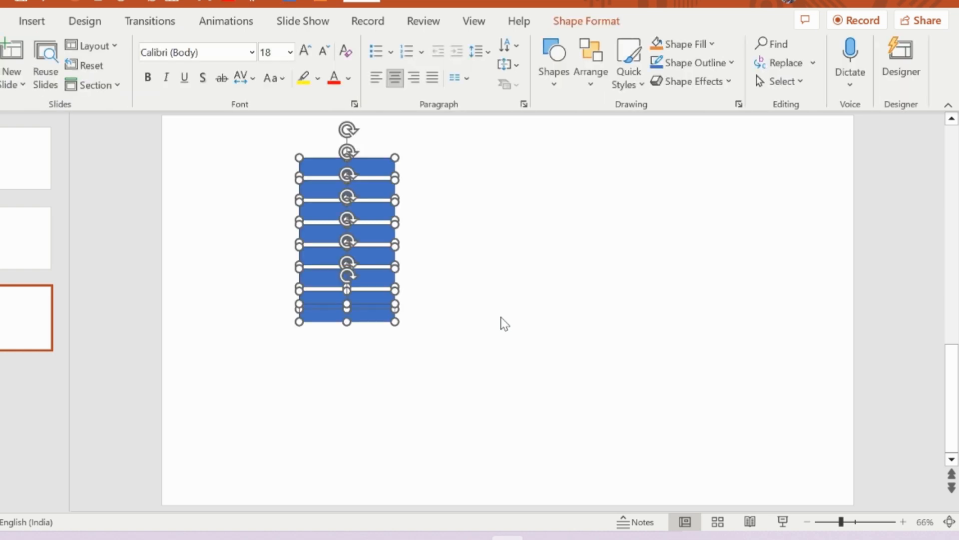
left_click(607, 21)
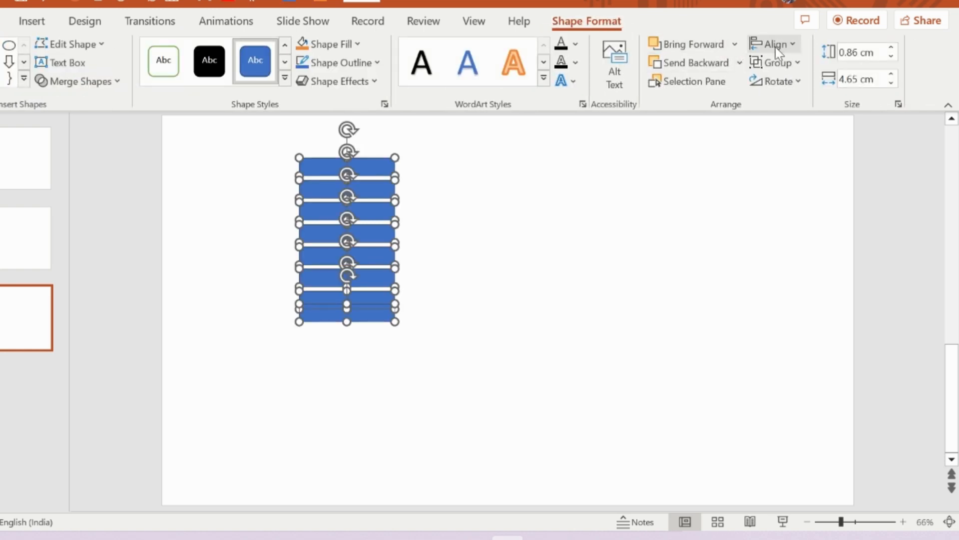
left_click(792, 46)
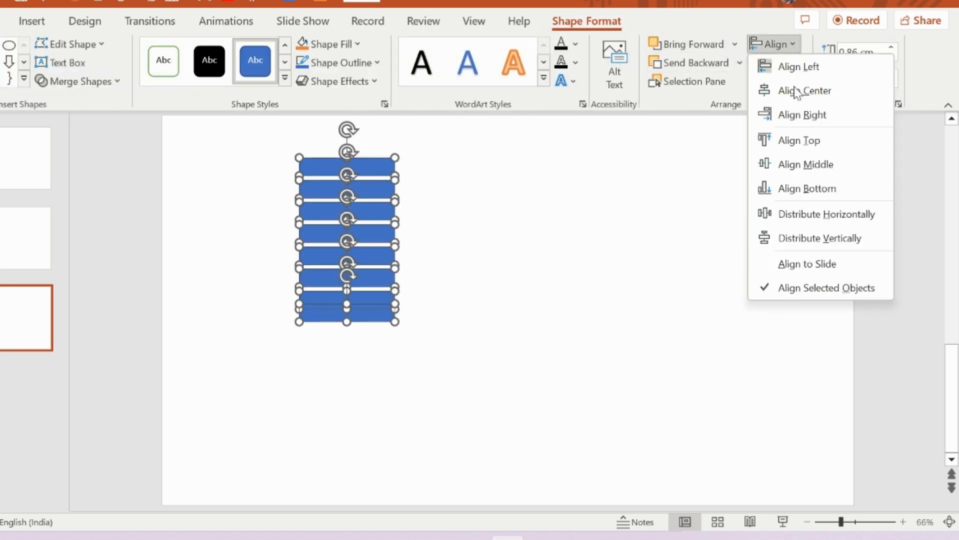
left_click(811, 234)
left_click(421, 367)
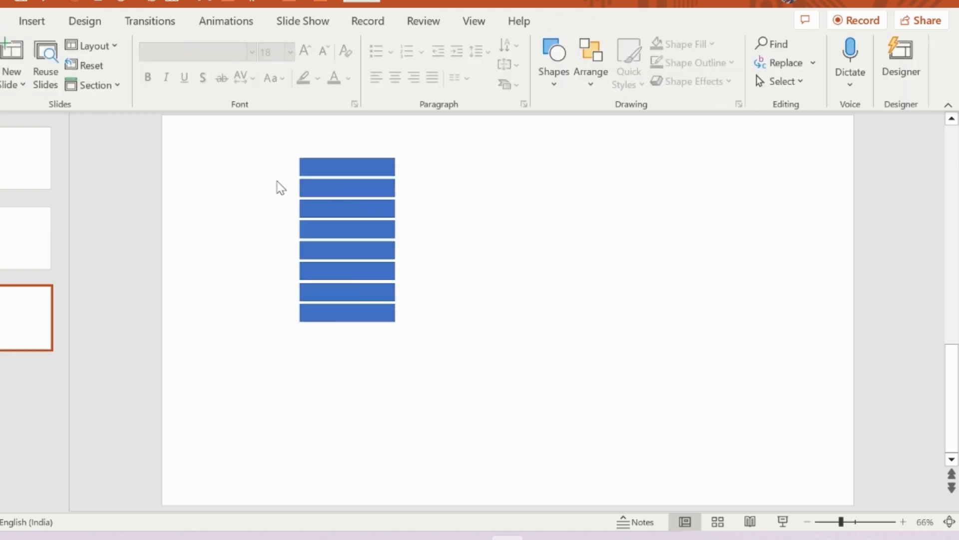
- Draw a rectangle about 8.4 cm high and 5.29 cm wide that covers all eight bars with a small margin
left_click(32, 21)
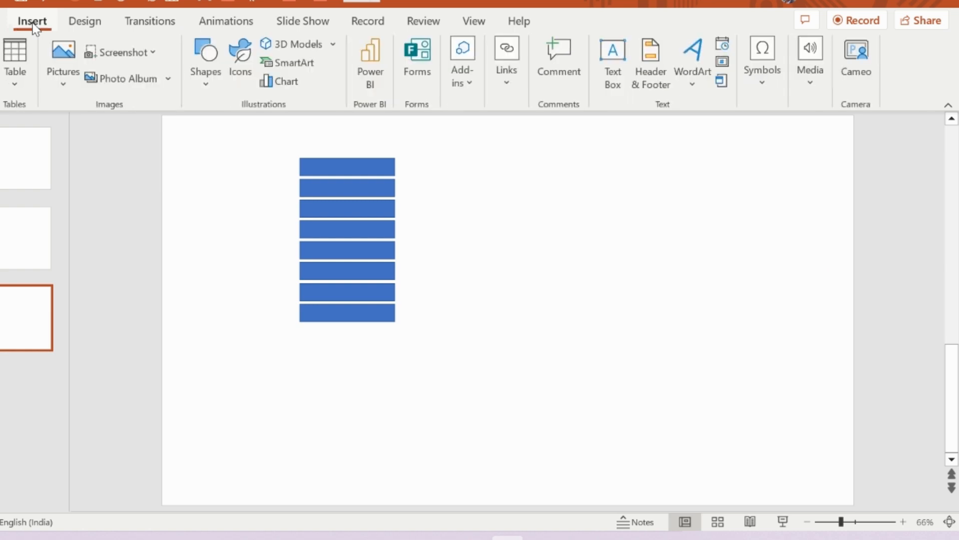
left_click(209, 87)
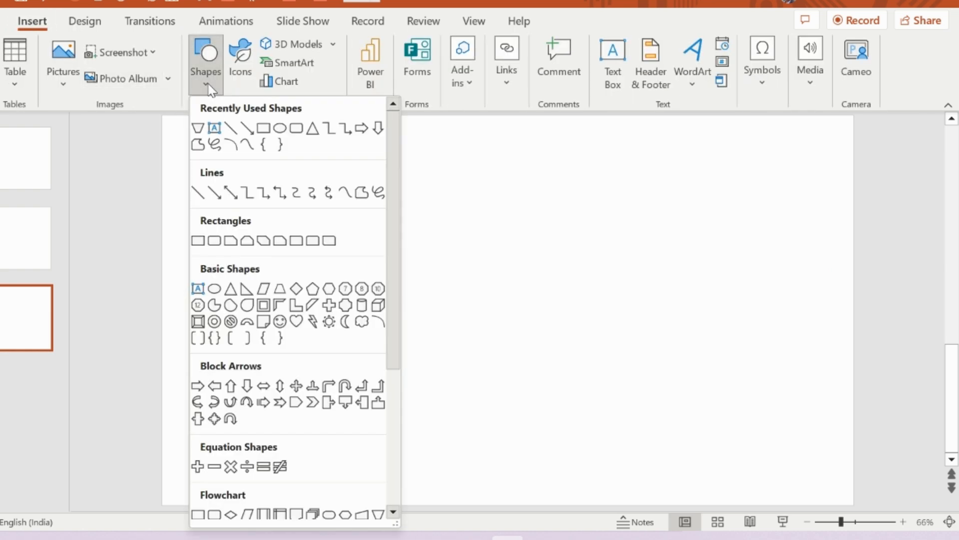
left_click(263, 128)
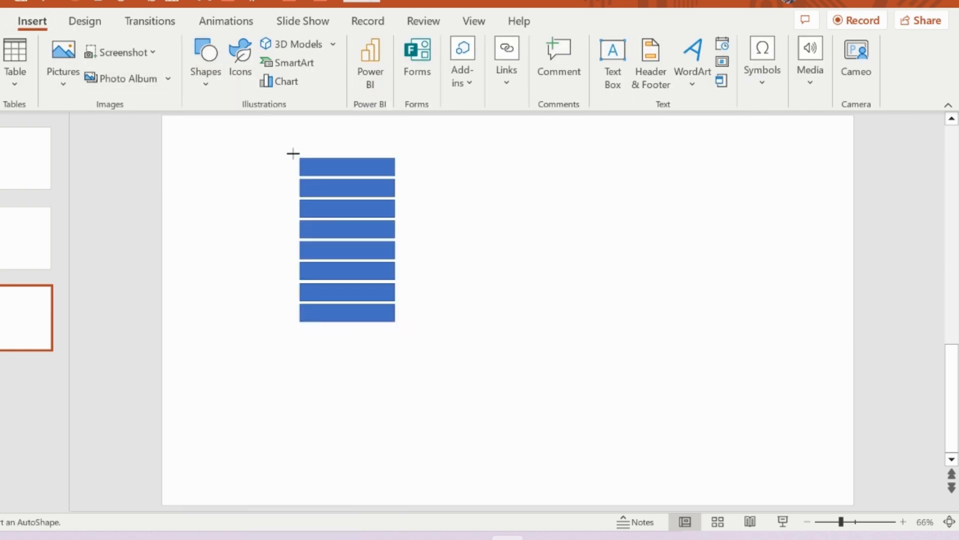
left_click_drag(293, 154, 401, 326)
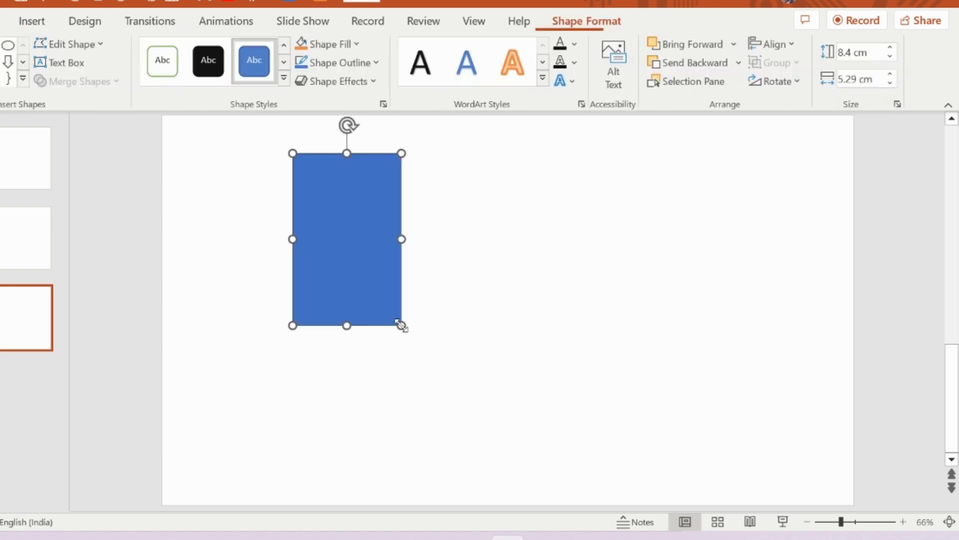
- Fill the large rectangle with orange and send it to the back, behind the eight bars
left_click(302, 44)
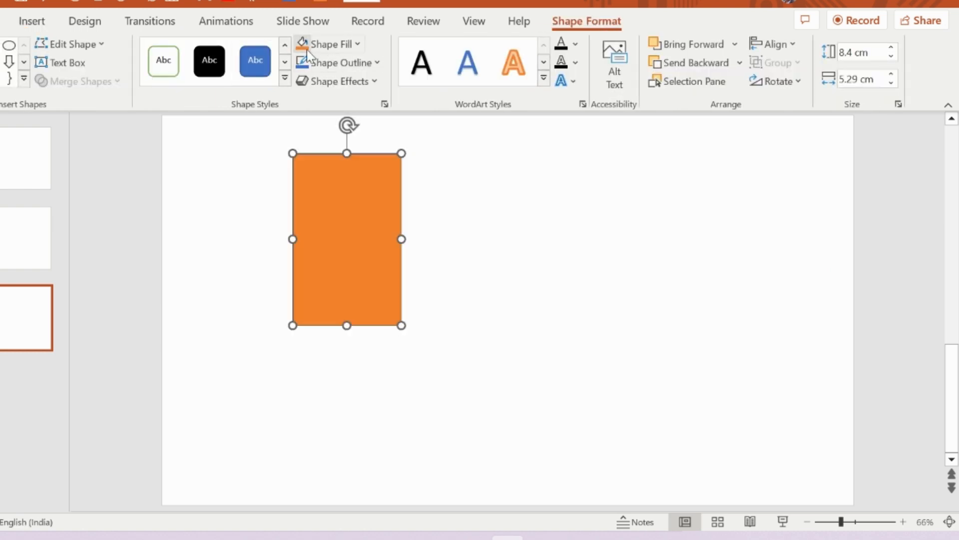
right_click(370, 208)
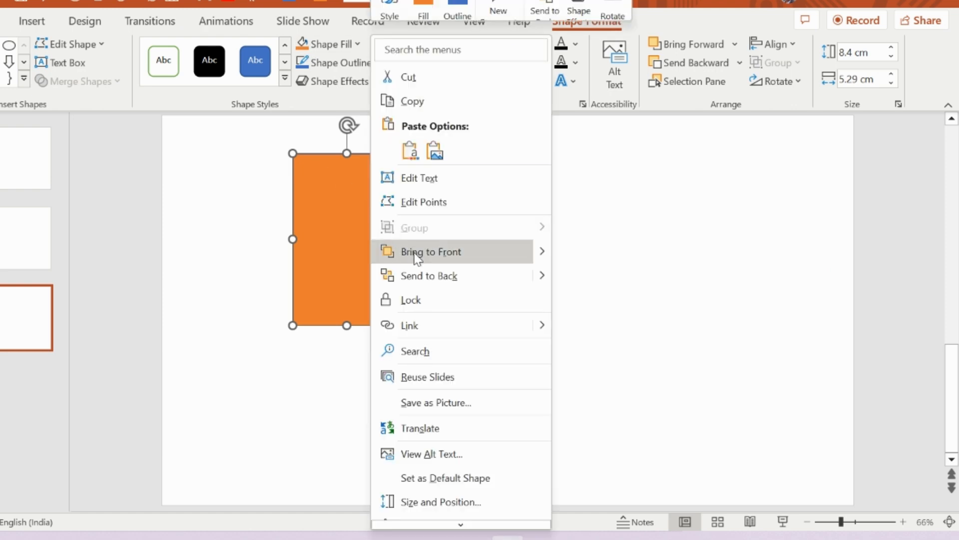
left_click(423, 275)
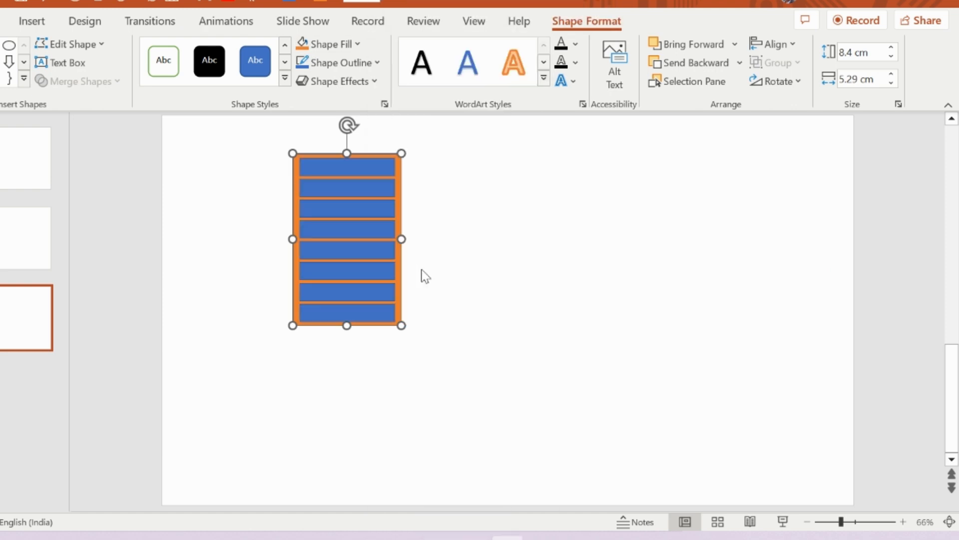
left_click(427, 226)
- Narrow the orange rectangle equally on both sides to a width of about 5.19 cm
left_click(402, 231)
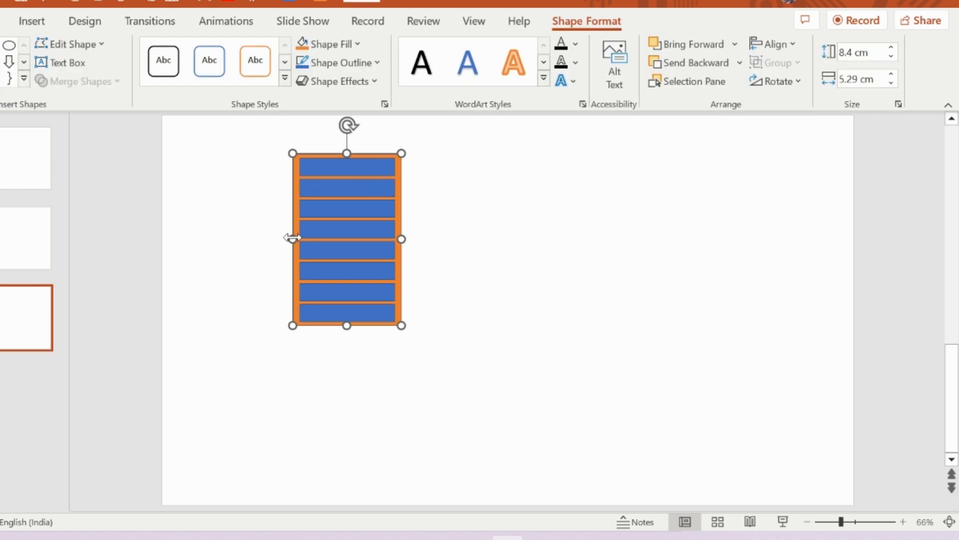
left_click_drag(293, 237, 295, 238)
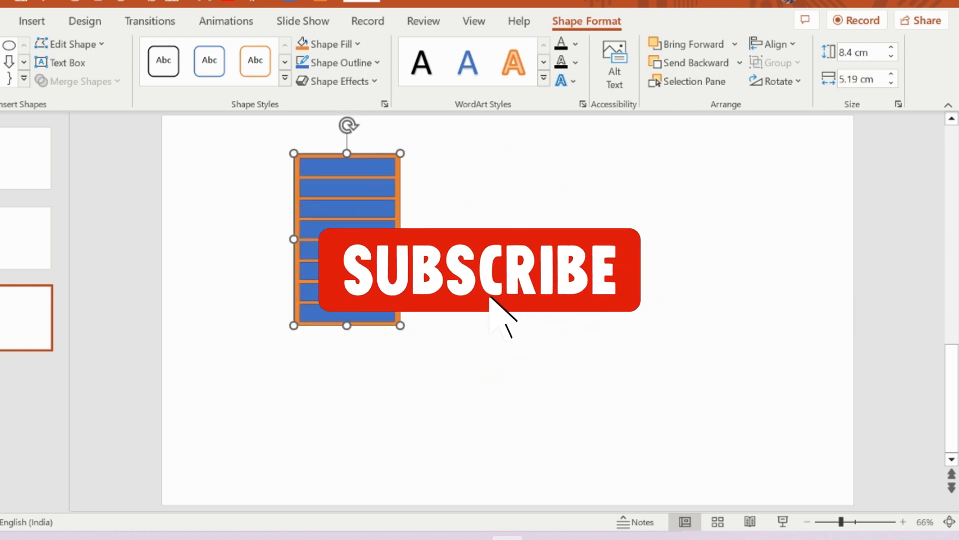
left_click(422, 239)
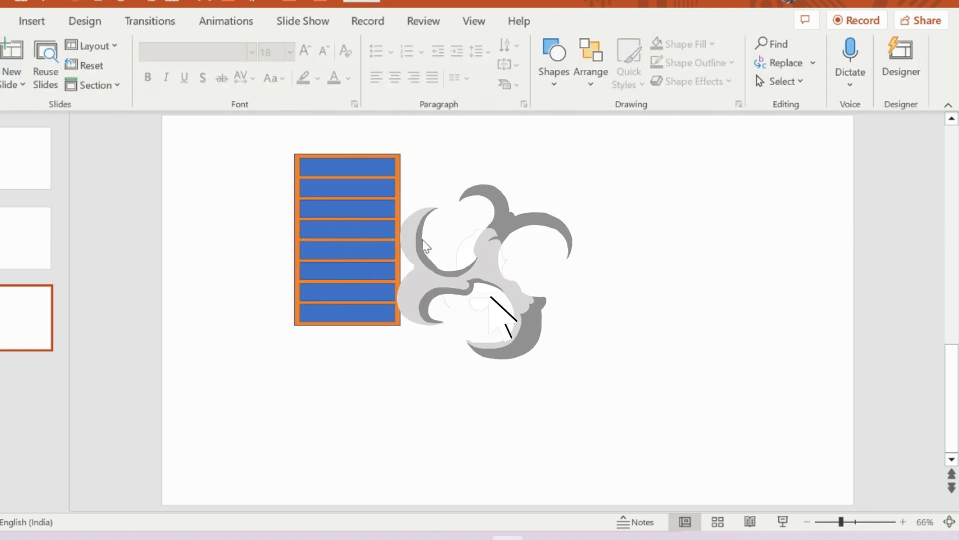
- Subtract the first and second bars from the top out of the orange rectangle, one at a time
left_click(399, 156)
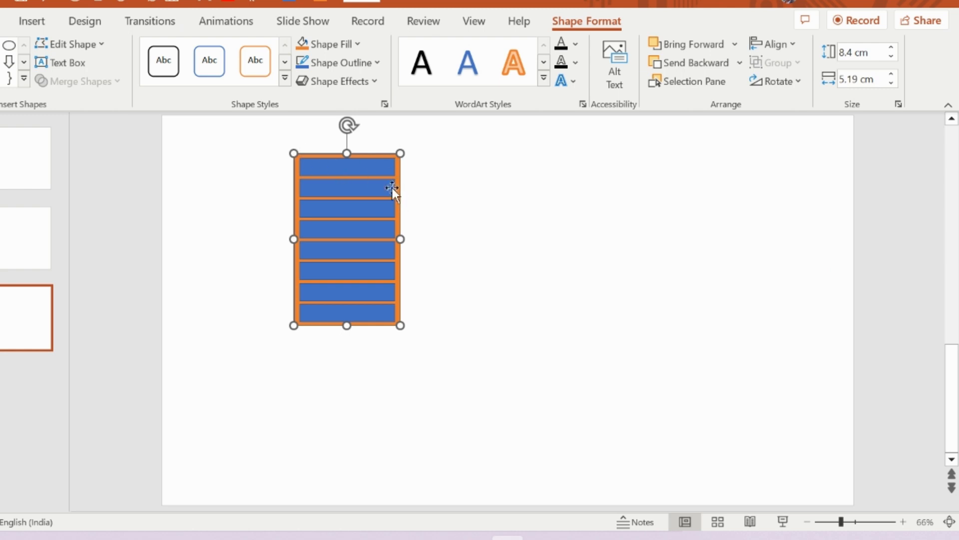
left_click(382, 172)
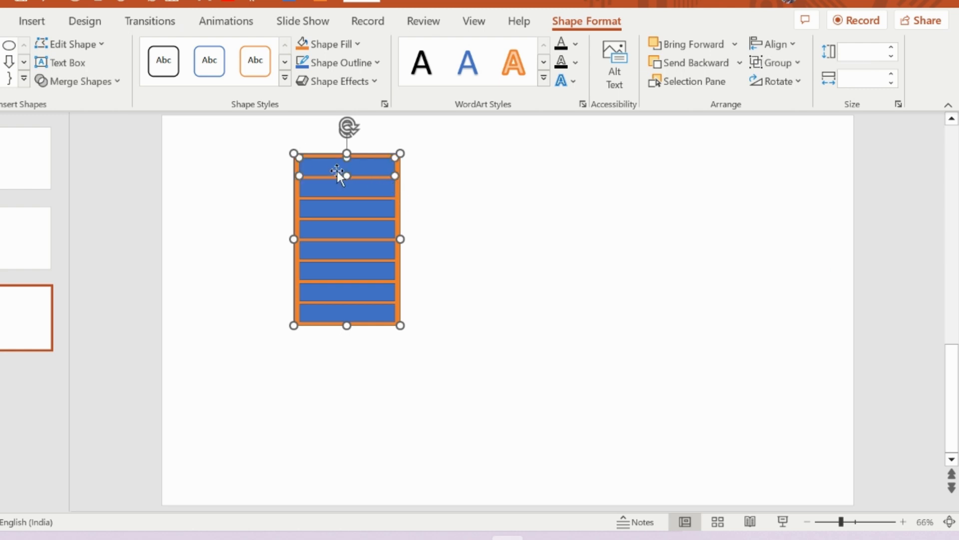
left_click(74, 85)
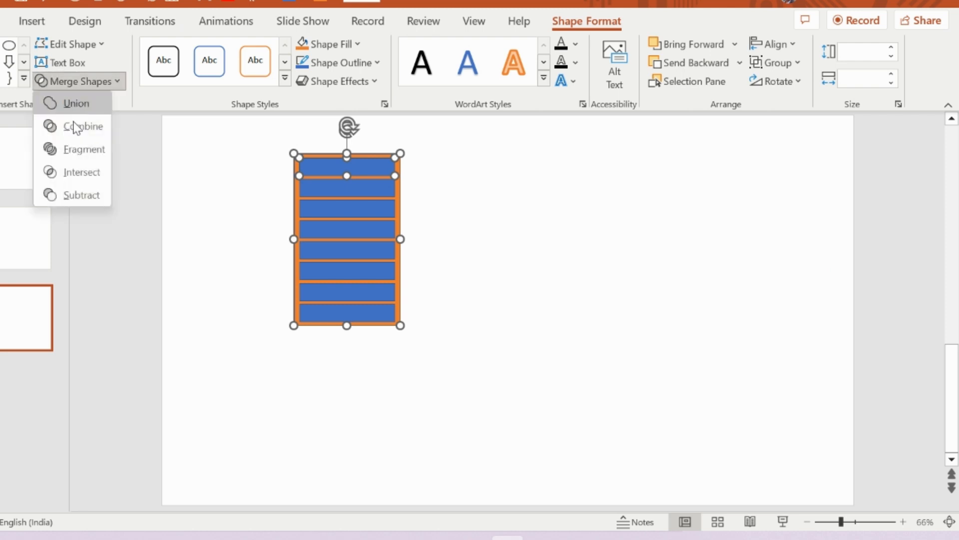
left_click(80, 195)
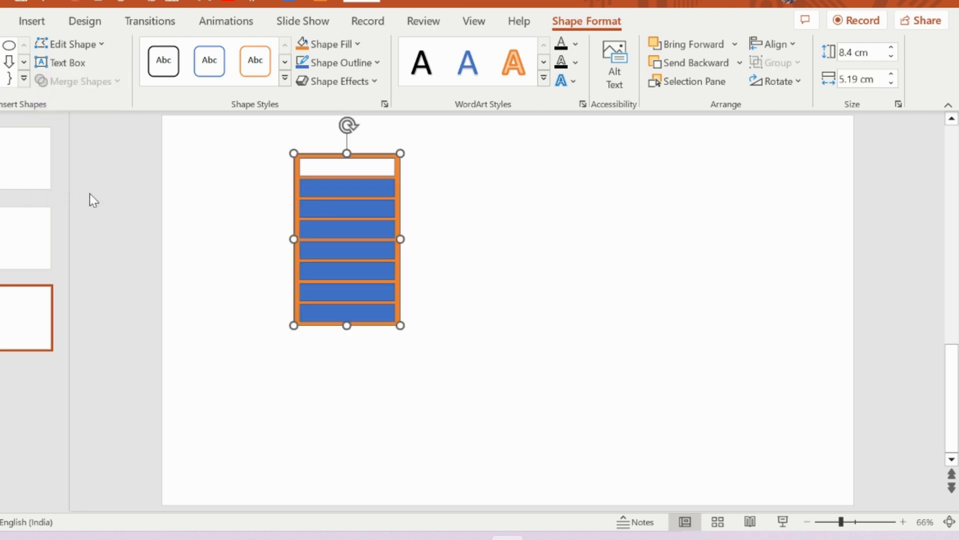
left_click(317, 186, "shift")
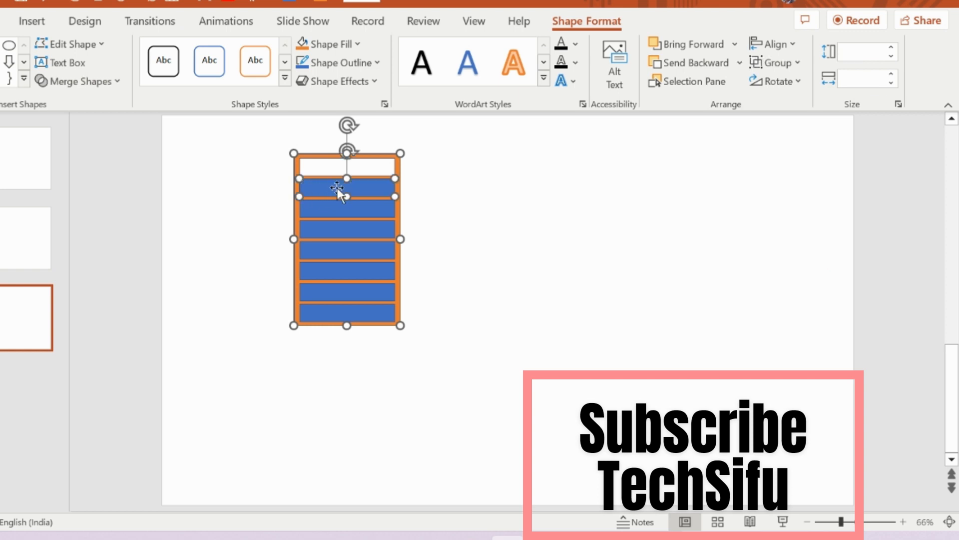
left_click(79, 81)
left_click(91, 194)
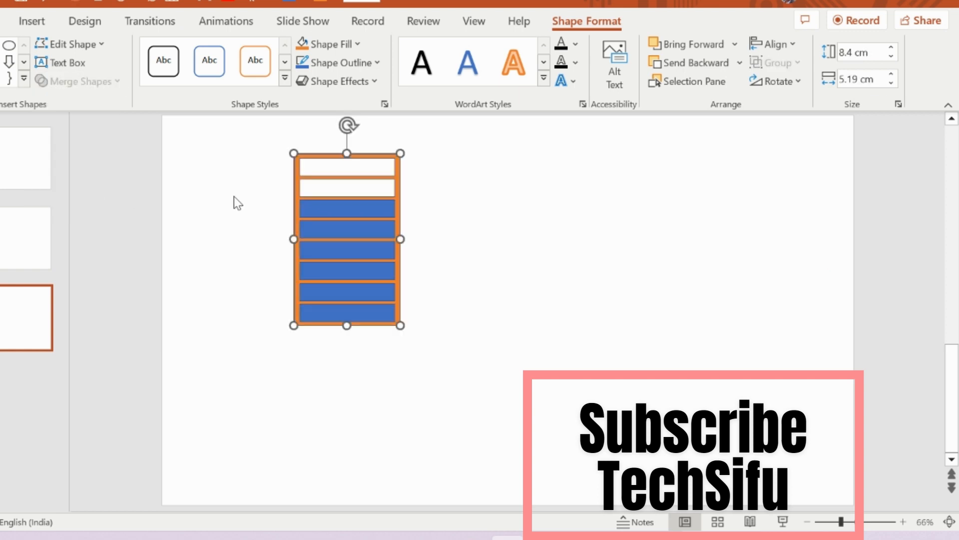
- Subtract the third and fourth bars from the orange rectangle, one at a time
left_click(325, 200, "shift")
left_click(79, 81)
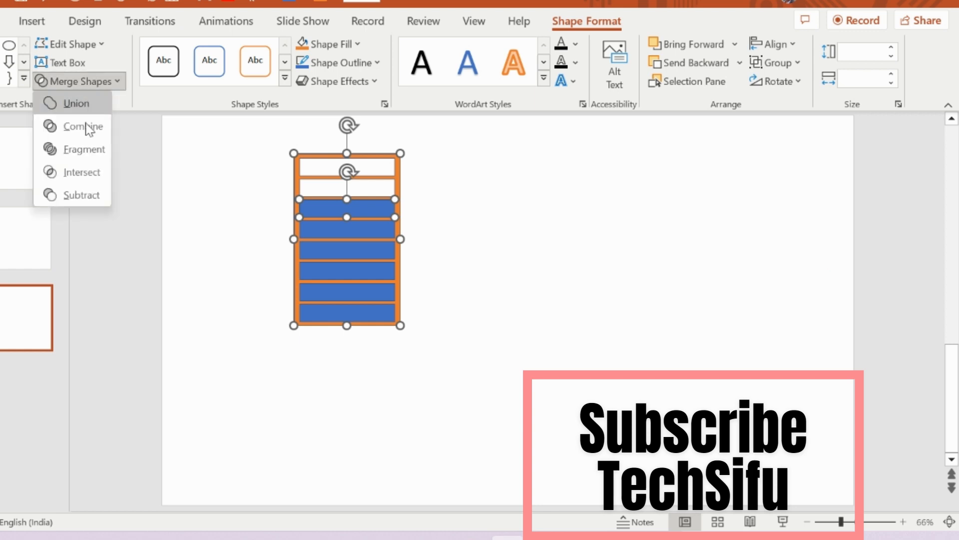
left_click(92, 195)
left_click(321, 229, "shift")
left_click(102, 85)
left_click(92, 192)
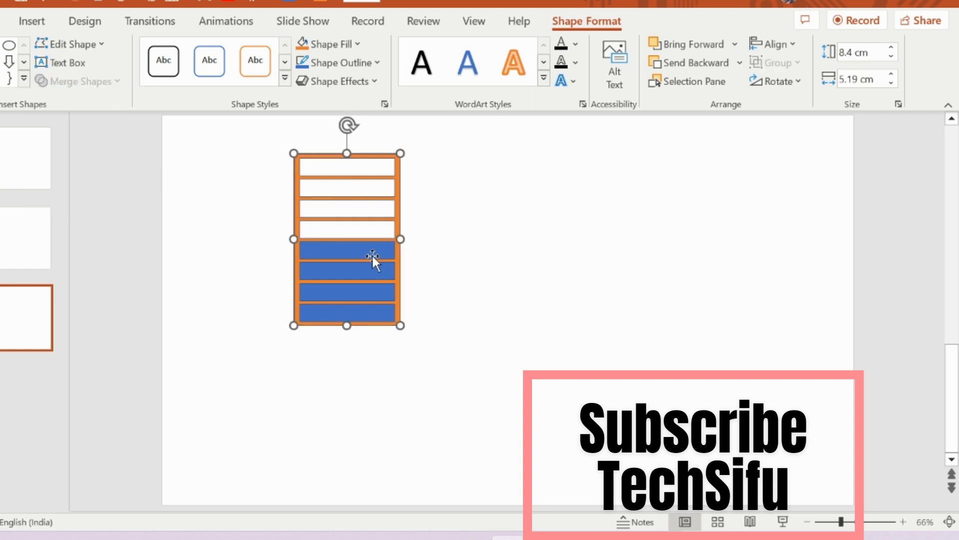
- Subtract the fifth and sixth bars from the orange rectangle, one at a time
left_click(372, 253)
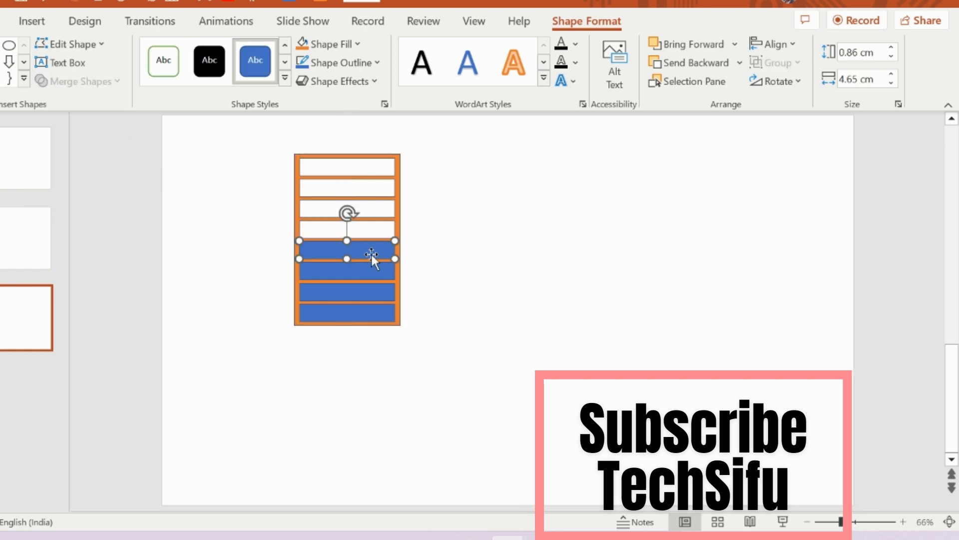
left_click(401, 212, "shift")
left_click(73, 82)
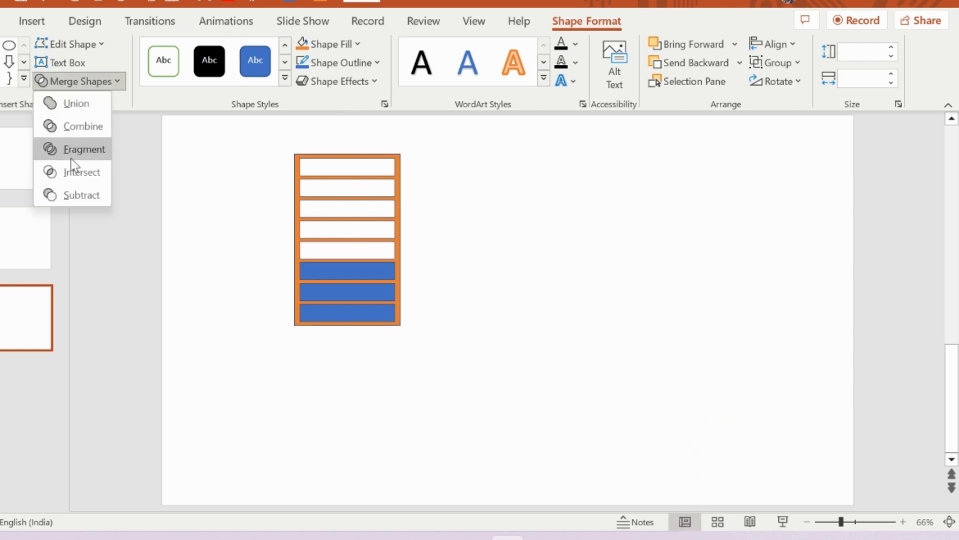
left_click(78, 192)
left_click(336, 272, "shift")
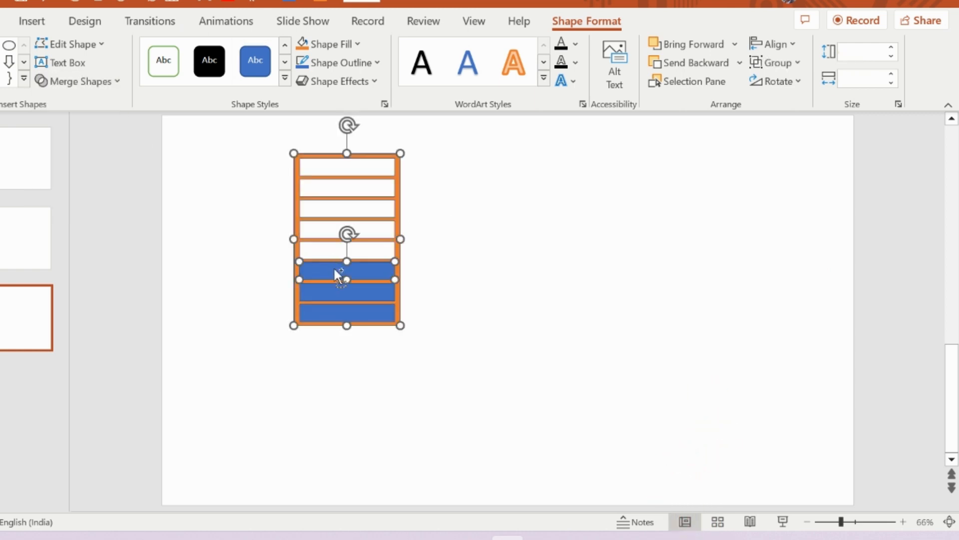
left_click(113, 82)
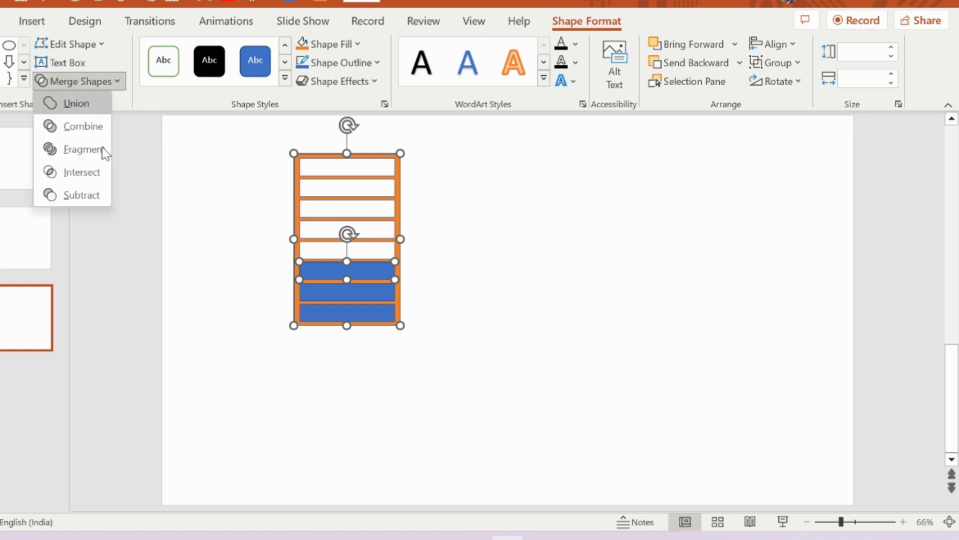
left_click(86, 200)
- Subtract the last two bars at the lower end from the orange rectangle to finish the eight-slot frame
left_click(367, 292, "shift")
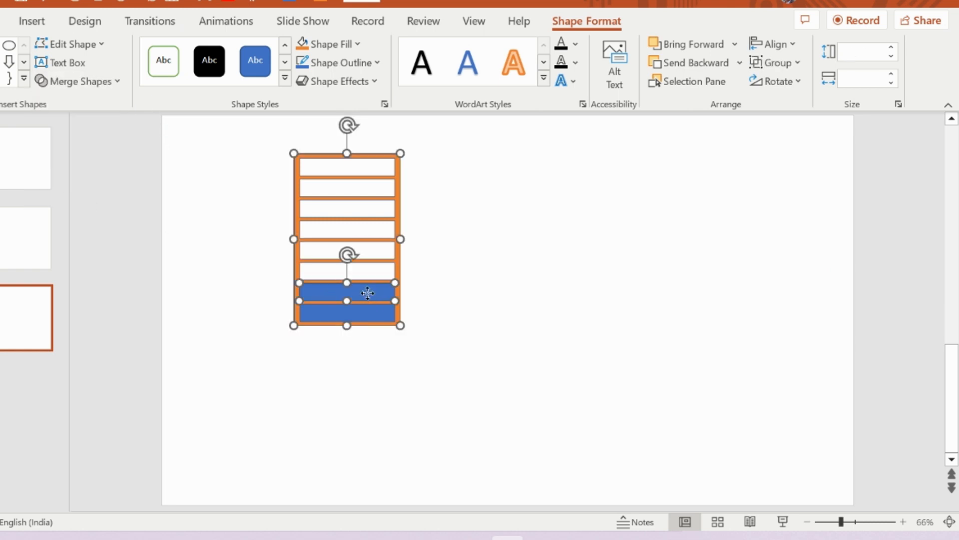
left_click(91, 81)
left_click(66, 197)
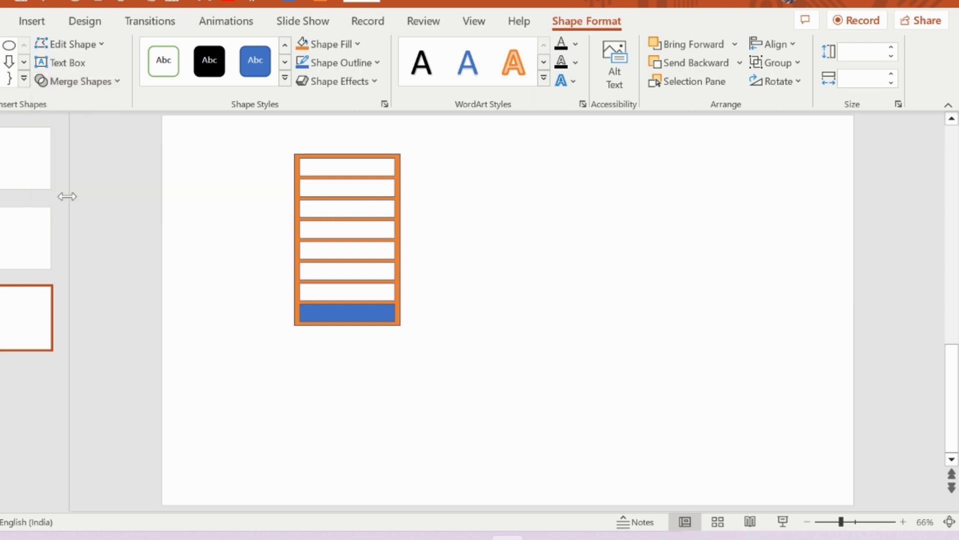
left_click(340, 313, "shift")
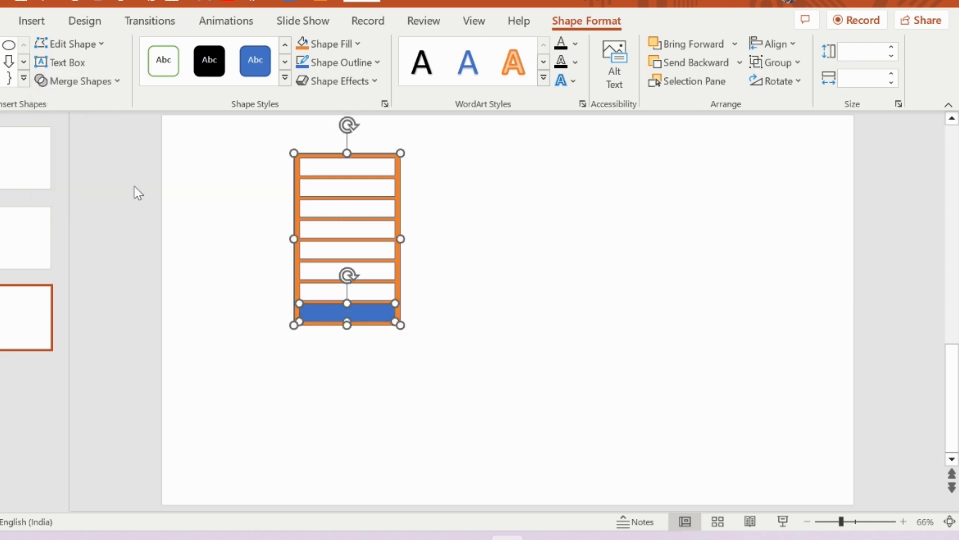
left_click(99, 86)
left_click(88, 195)
left_click(534, 291)
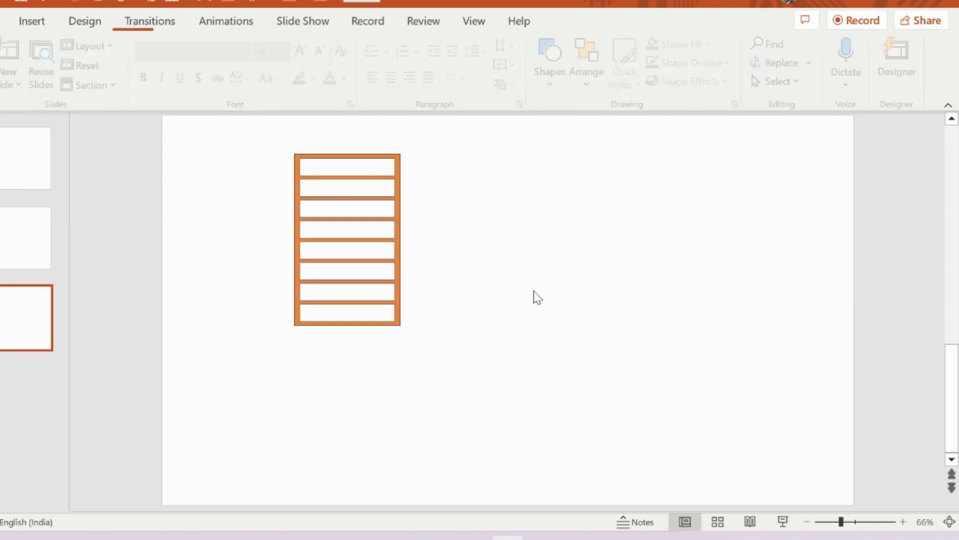
- Copy the slotted frame into the Excel sheet, place it around columns N to P and resize it to about 6.61 by 3.58 cm
left_click(390, 157)
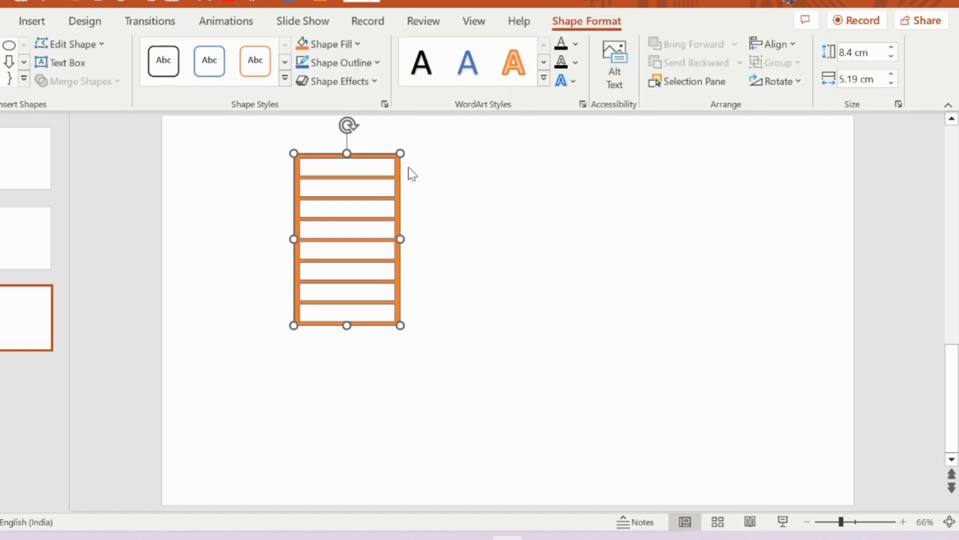
key("alt+Tab")
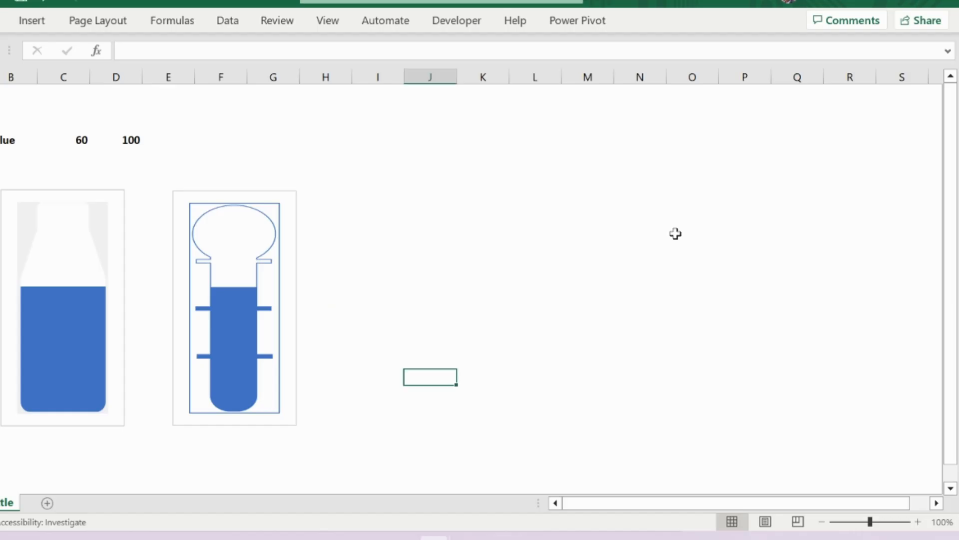
left_click(646, 233)
key("ctrl+v")
left_click_drag(656, 227, 668, 151)
left_click_drag(785, 151, 746, 179)
- Change the fill of the pasted slotted frame to white
left_click(661, 21)
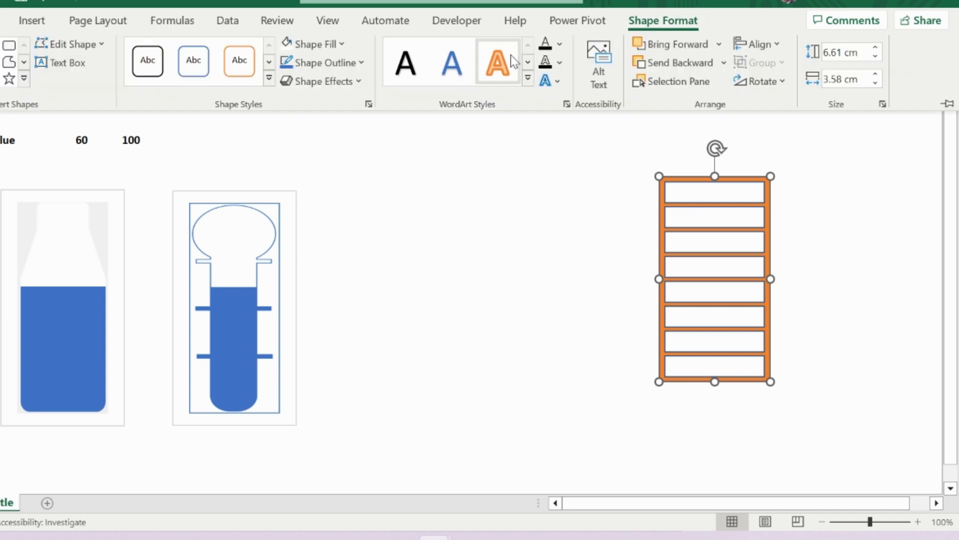
left_click(334, 47)
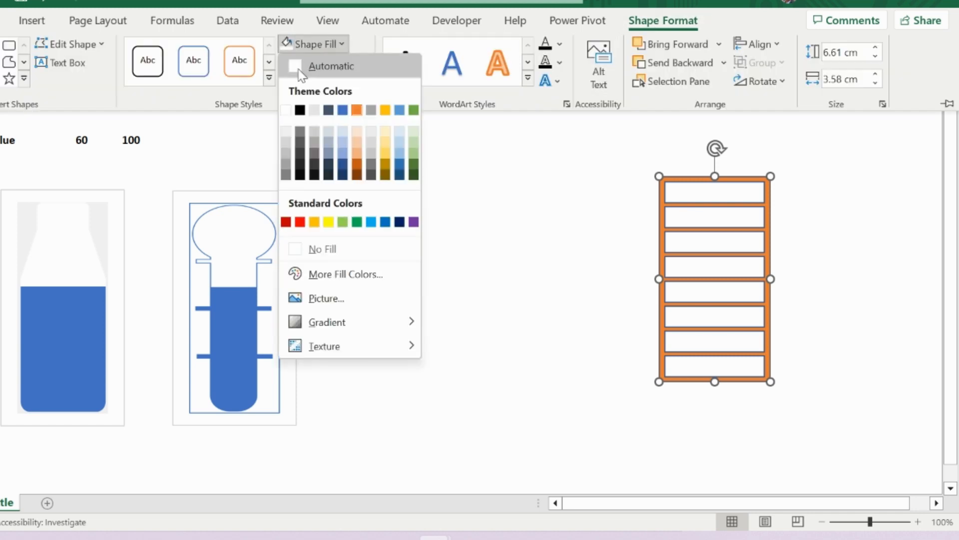
left_click(286, 109)
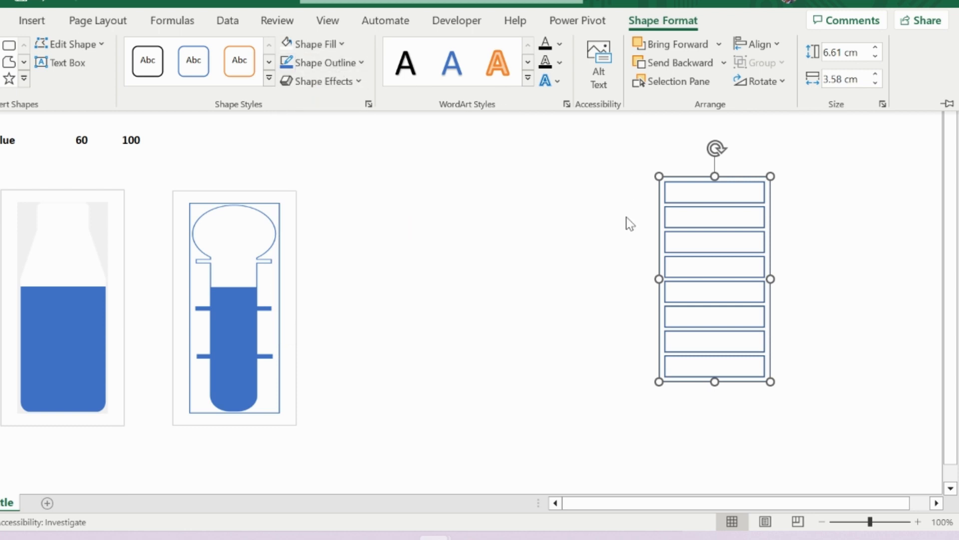
left_click(632, 190)
left_click(797, 203)
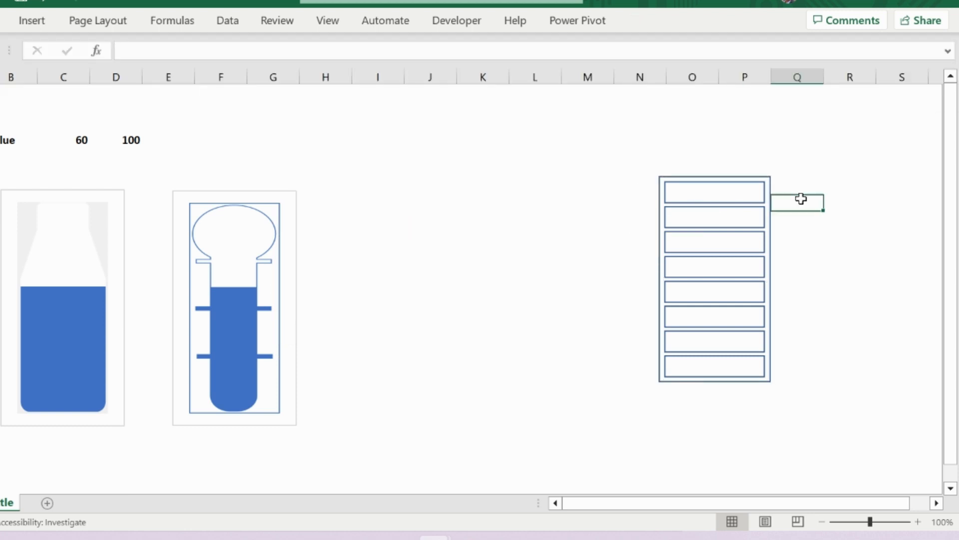
left_click(265, 193)
key("ctrl+c")
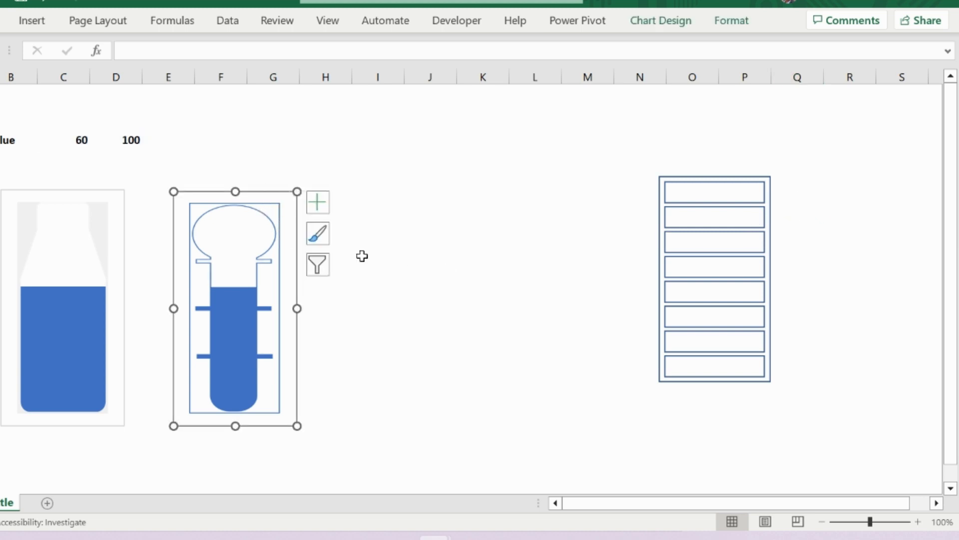
left_click(397, 263)
- Copy the bottle chart and paste the duplicate at column J, between the tube chart and the slotted frame
left_click(120, 193)
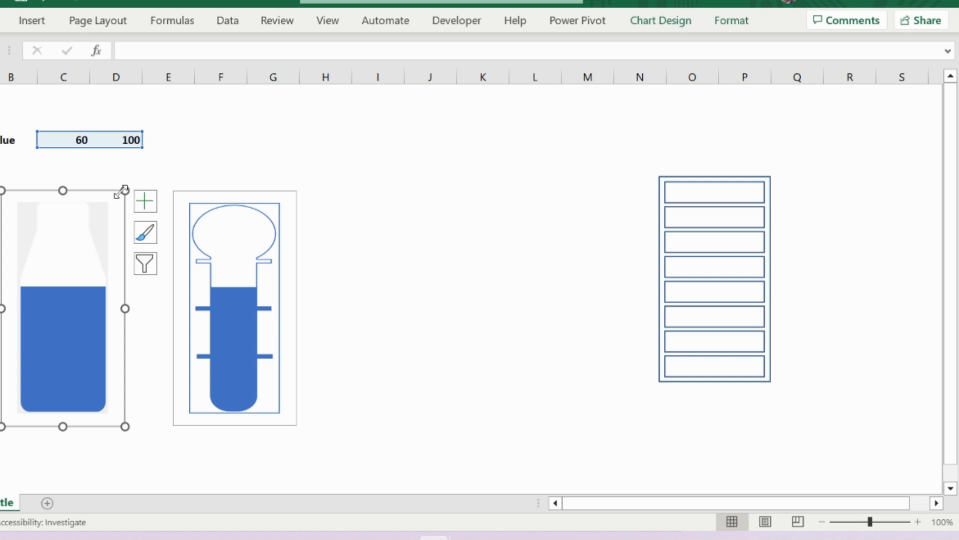
key("ctrl+c")
left_click(422, 206)
key("ctrl+v")
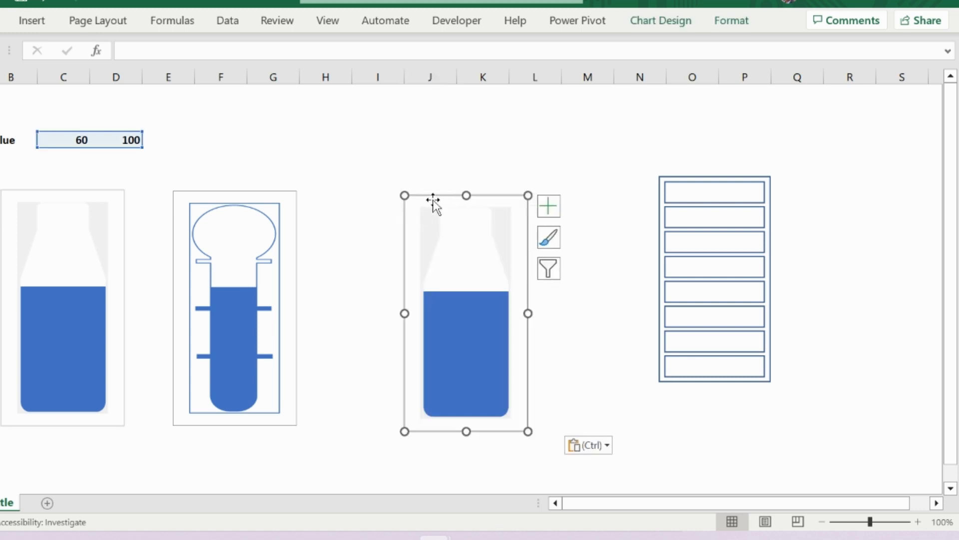
- Move the duplicated bottle chart to columns I to J beside the tube chart and copy the white slotted frame
left_click_drag(433, 200, 372, 193)
left_click(669, 185)
key("ctrl+c")
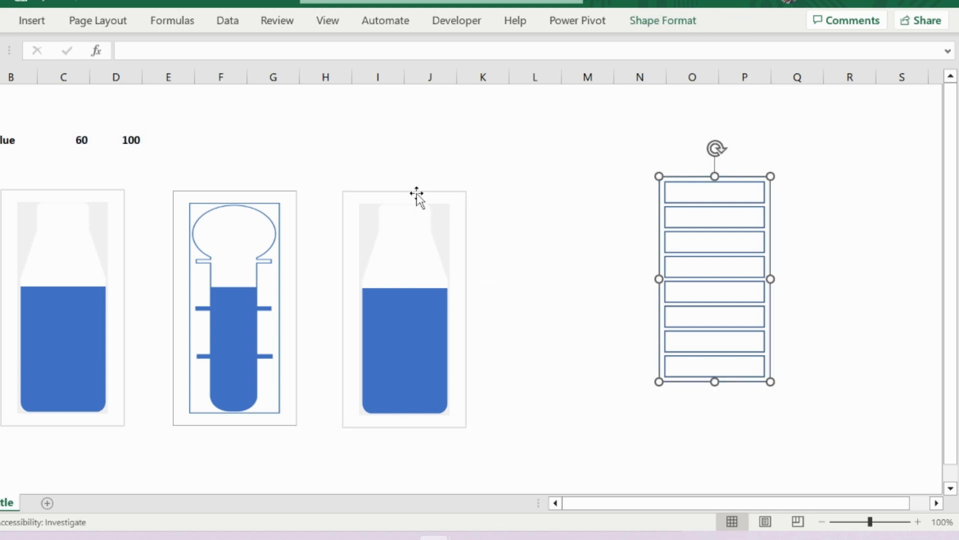
left_click(419, 199)
key("ctrl+v")
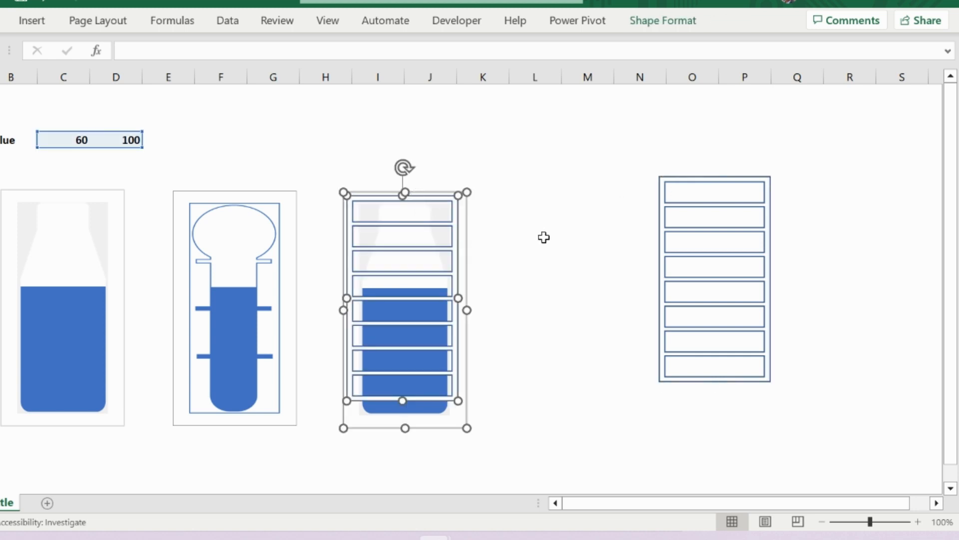
key("ctrl+z")
left_click(558, 240)
- Paste the slotted frame onto the 100 series of the duplicated chart to replace its bottle mask
left_click(419, 255)
key("ctrl+v")
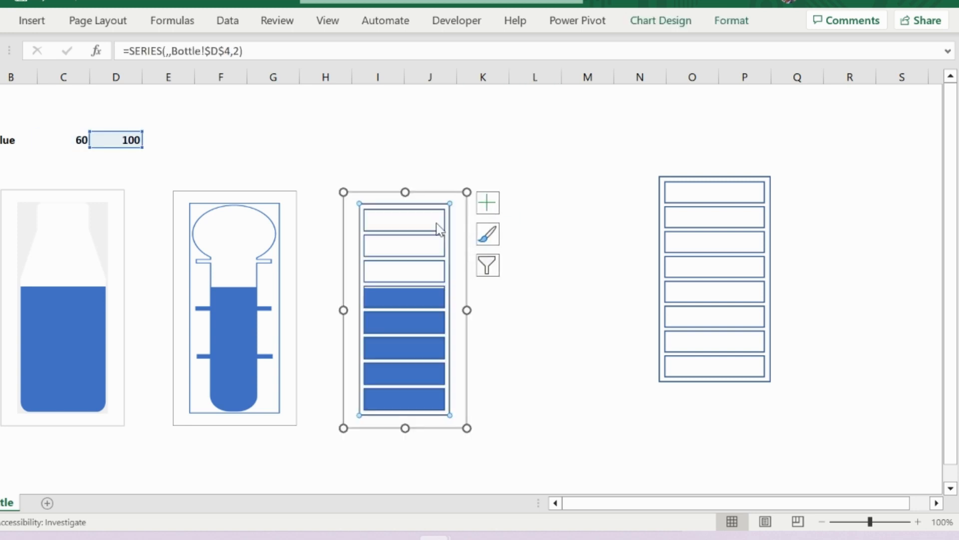
left_click(586, 250)
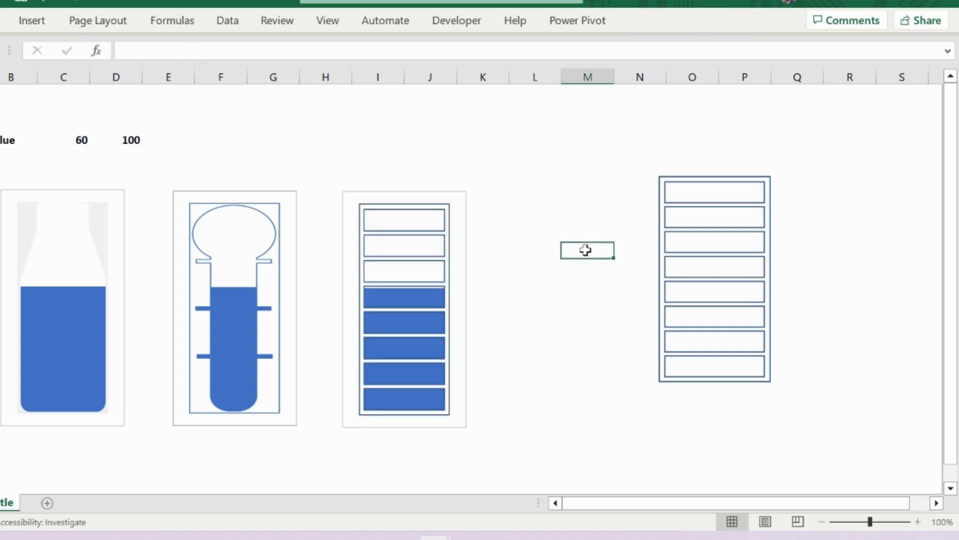
left_click(283, 215)
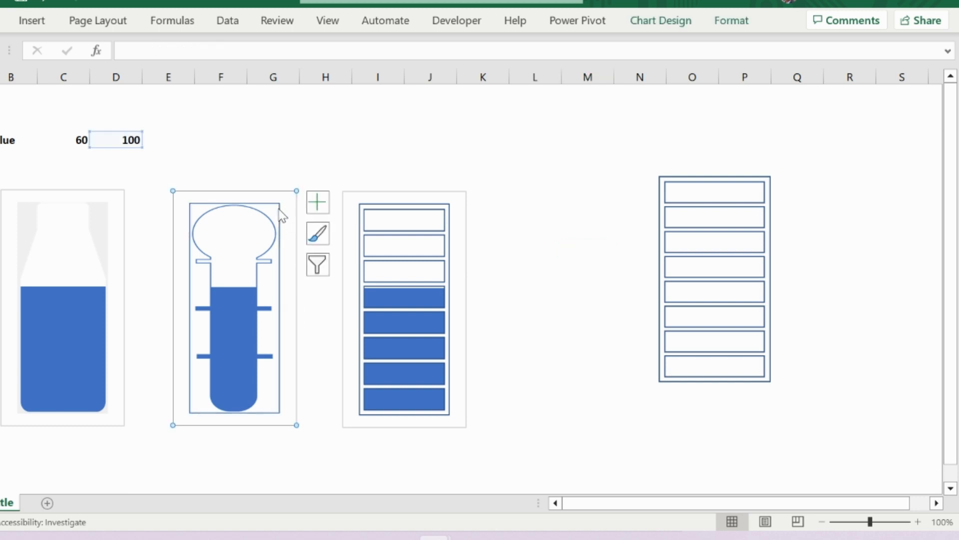
left_click(283, 215)
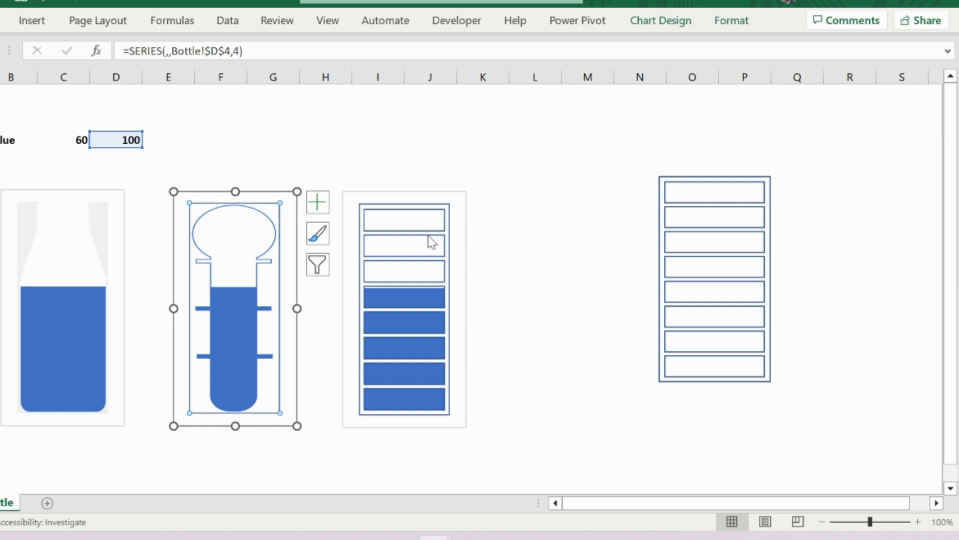
left_click(536, 236)
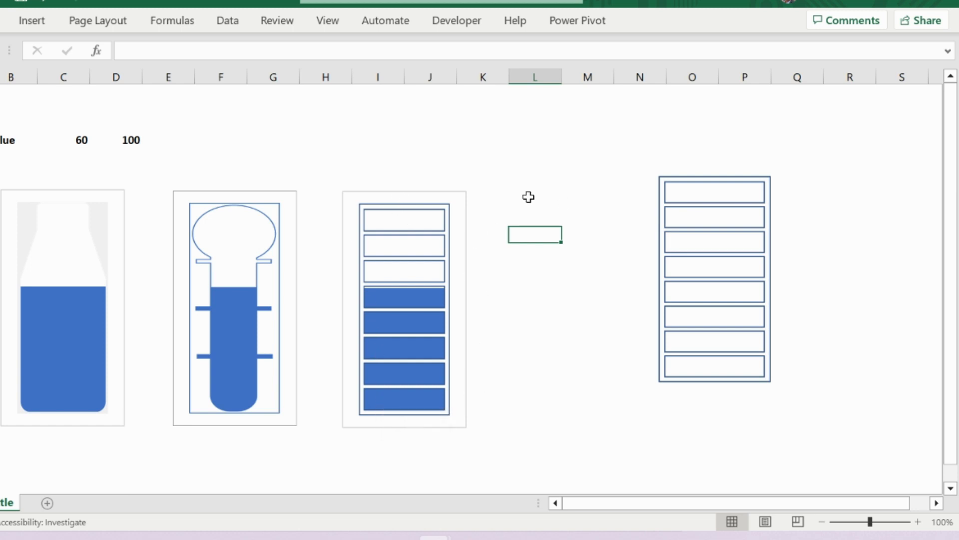
- Try the values 10, 20 and 35 in turn in cell C4 to test the three fill charts
left_click(81, 142)
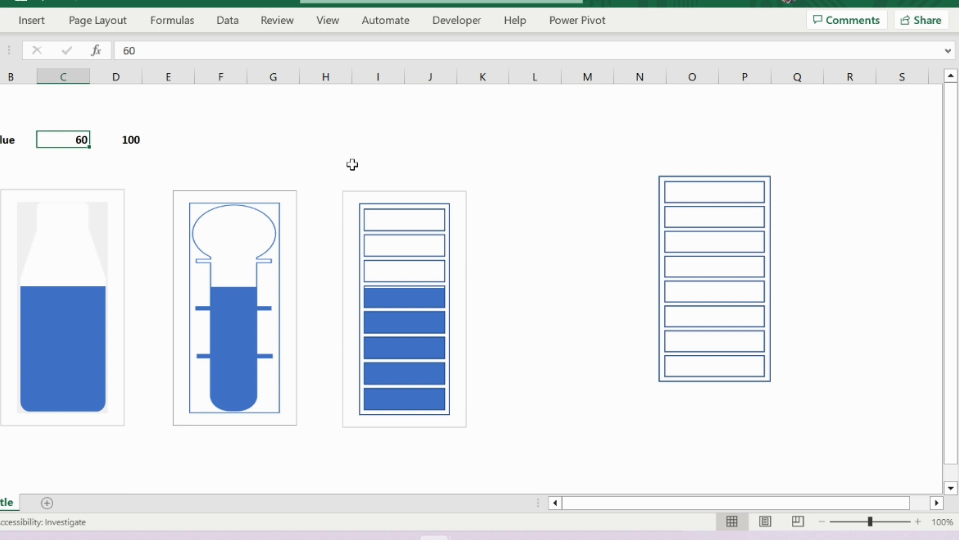
type("10")
key("Return")
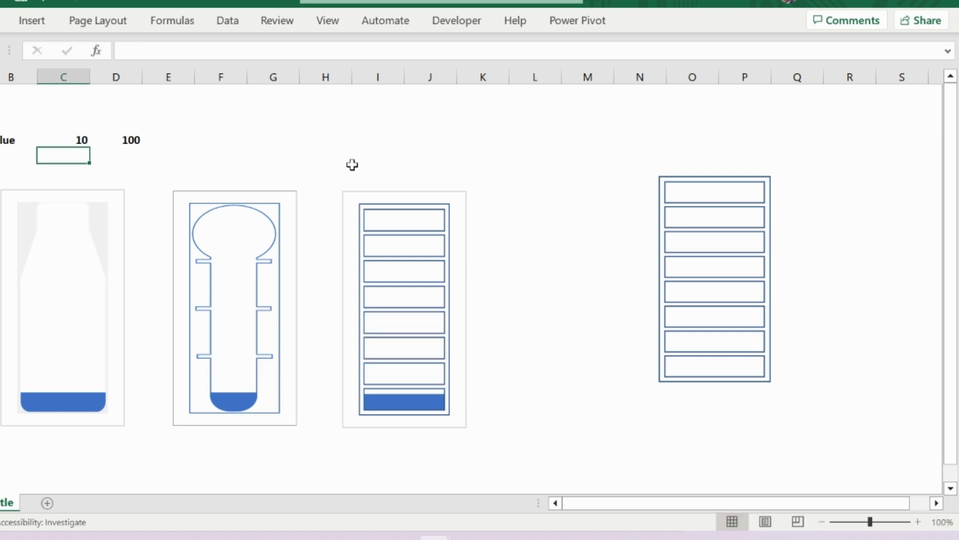
left_click(74, 139)
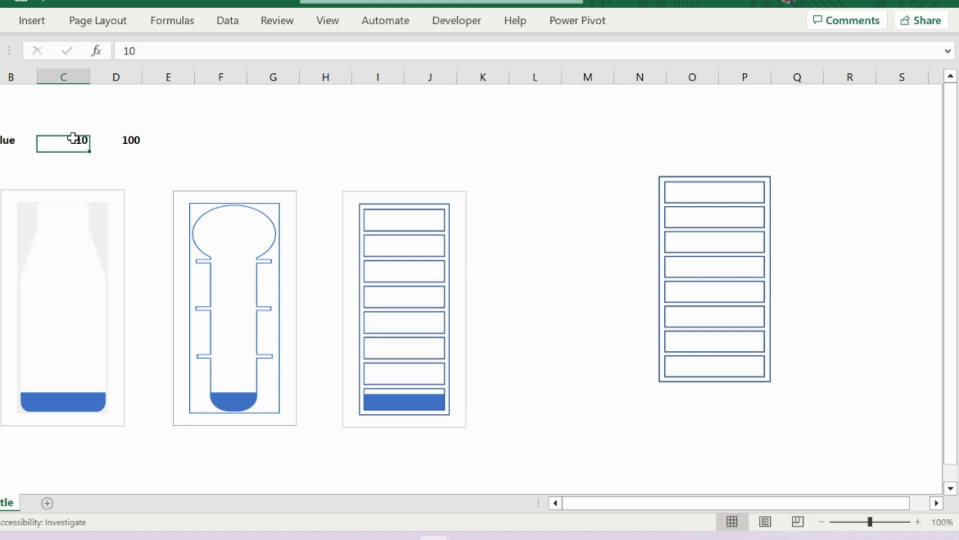
type("20")
key("Return")
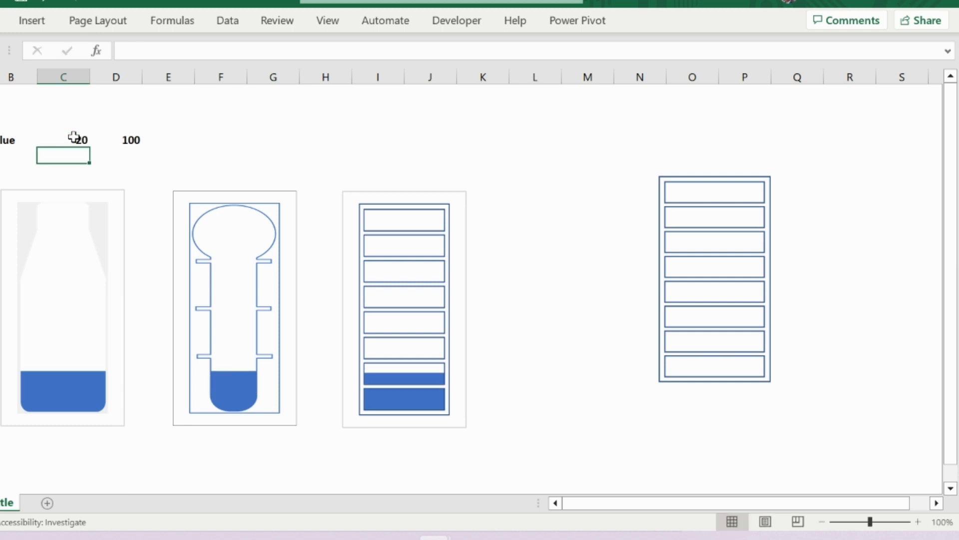
left_click(79, 138)
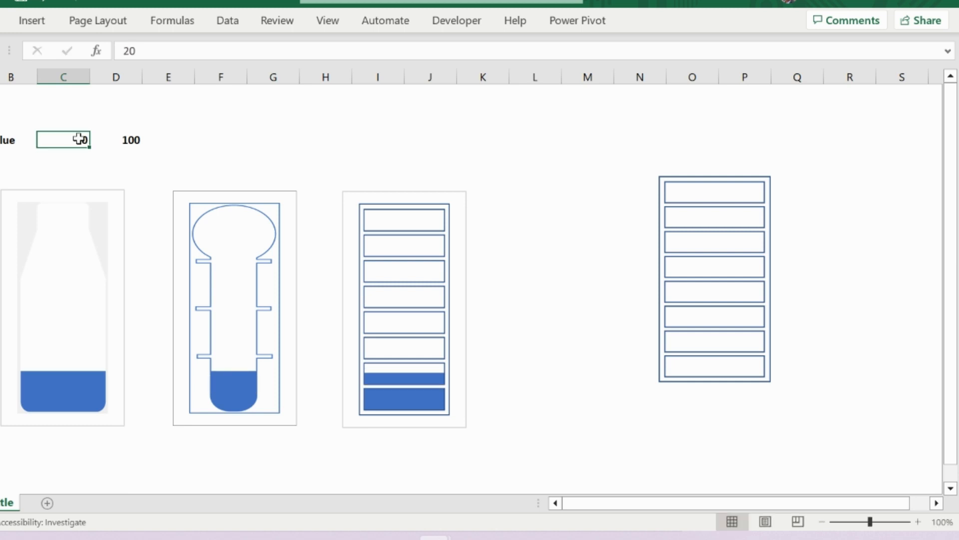
type("35")
key("Return")
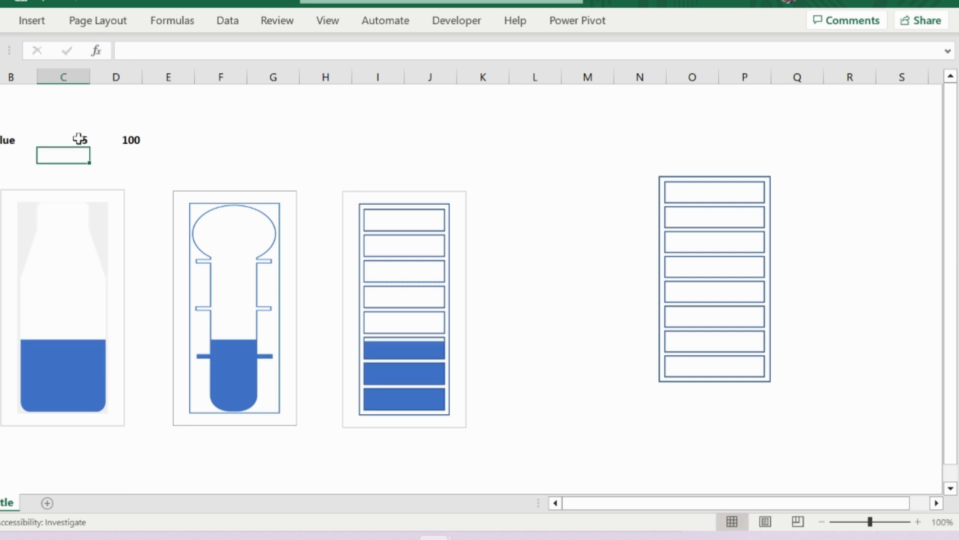
- Set the value in cell C4 to 100 to fill all three charts completely
left_click(79, 138)
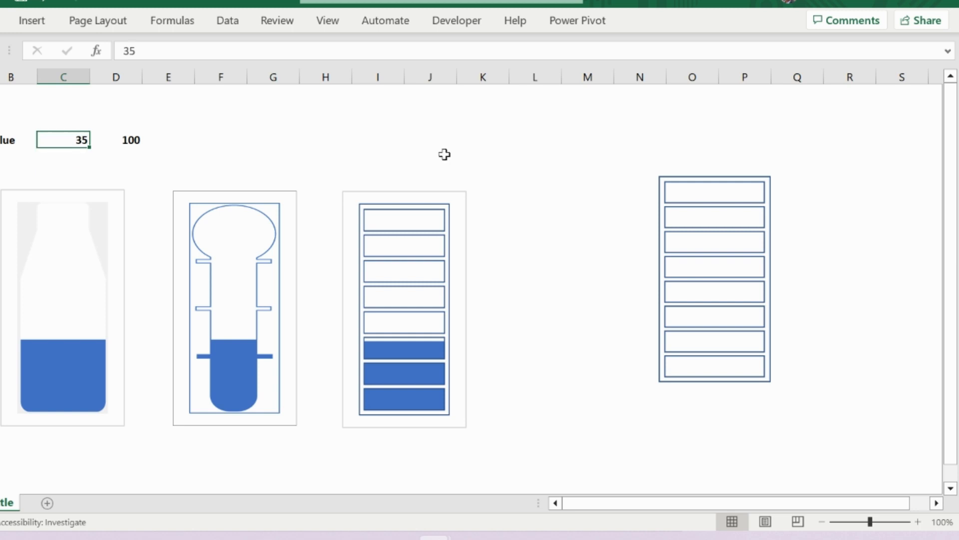
type("100")
key("Return")
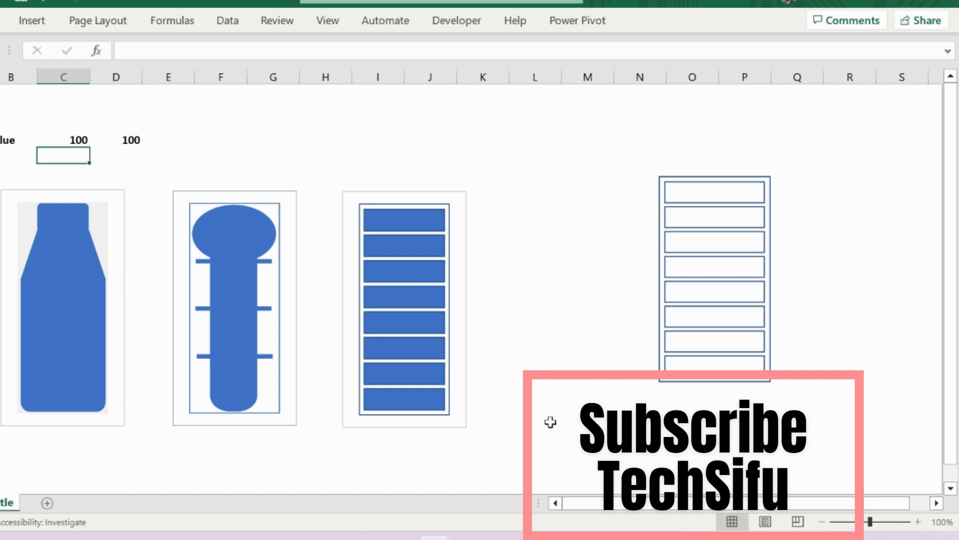
mouse_move(510, 535)
mouse_move(470, 537)
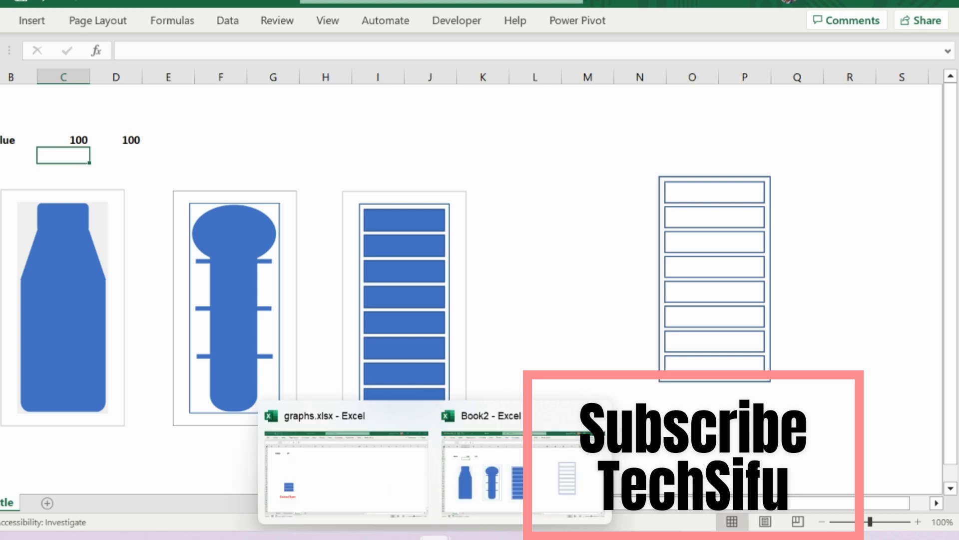
left_click(470, 537)
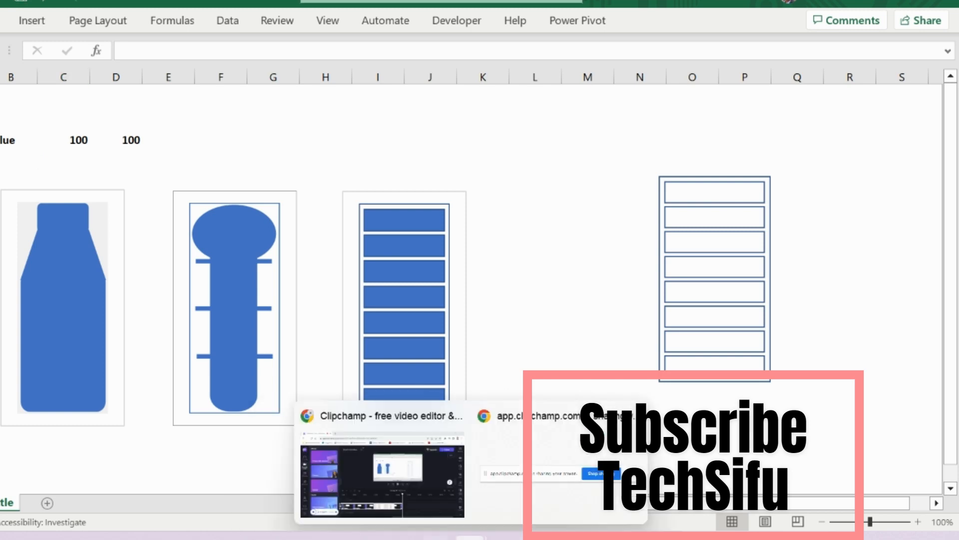